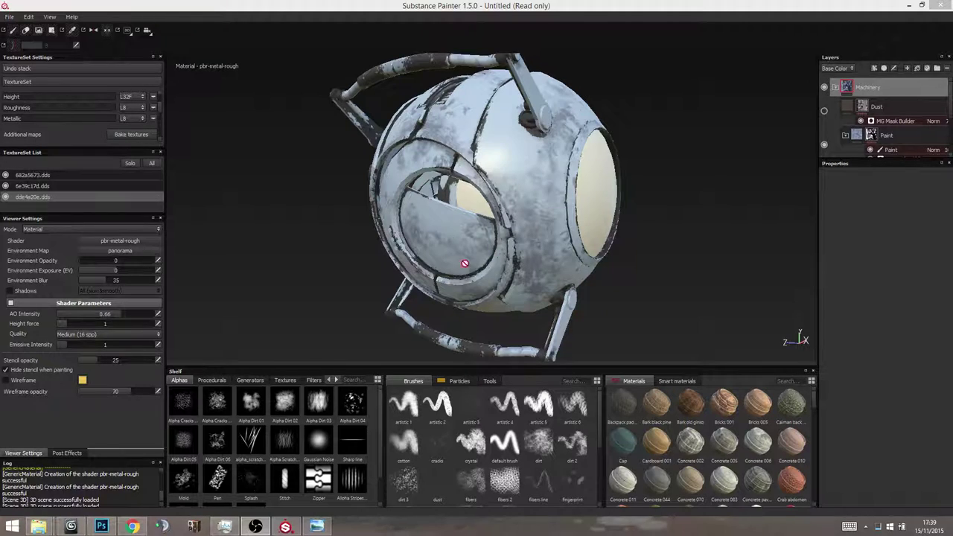
Step: Toggle the Dust layer on and off to compare, leaving it visible
alt+drag(465, 263, 527, 266)
alt+drag(589, 280, 578, 291)
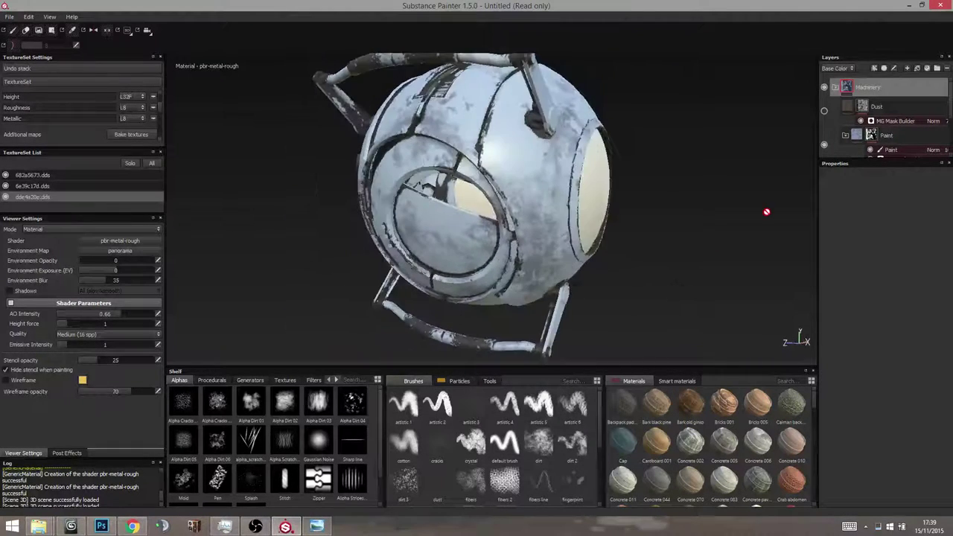
mouse_move(601, 168)
alt+mouse_down()
mouse_move(543, 192)
mouse_move(534, 219)
mouse_move(528, 206)
mouse_move(639, 179)
alt+mouse_up()
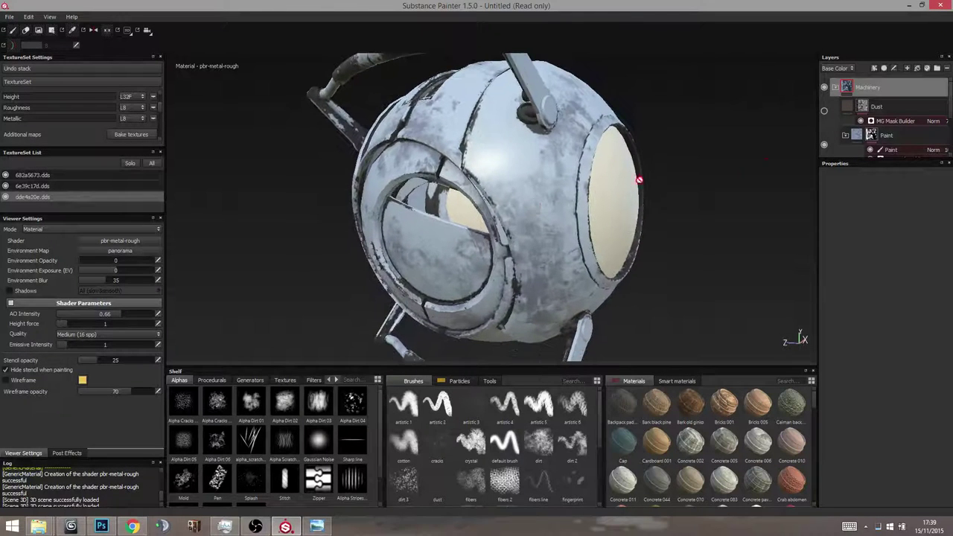
click(825, 111)
mouse_move(611, 216)
alt+mouse_down()
mouse_move(549, 241)
mouse_move(517, 238)
mouse_move(537, 224)
alt+mouse_up()
alt+drag(721, 142, 681, 165)
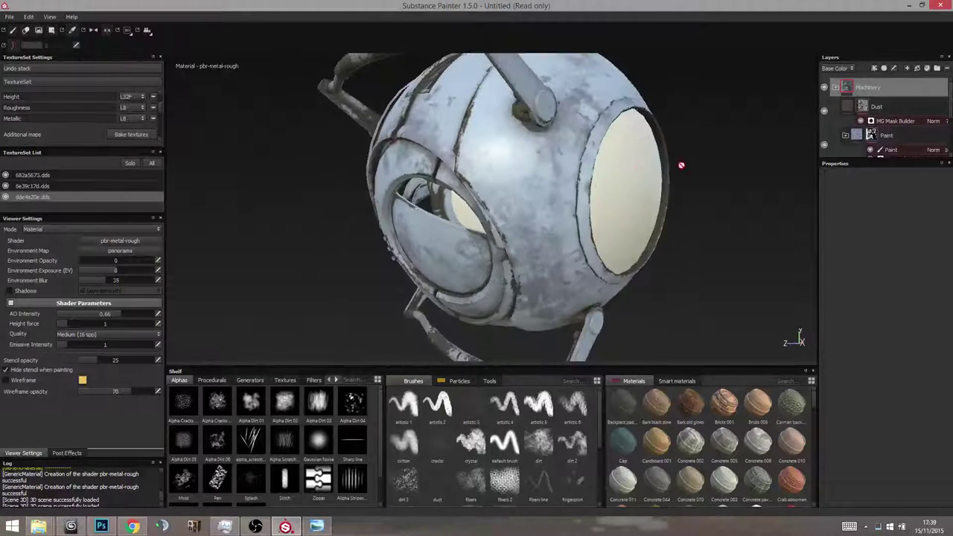
click(825, 110)
click(825, 110)
click(825, 111)
click(825, 111)
click(825, 110)
Step: Orbit the robot to inspect its underside and turn the eye to the right
mouse_move(670, 201)
alt+mouse_down()
mouse_move(625, 217)
mouse_move(387, 215)
mouse_move(417, 245)
mouse_move(548, 249)
mouse_move(425, 249)
mouse_move(513, 248)
mouse_move(496, 209)
mouse_move(454, 249)
mouse_move(697, 198)
alt+mouse_up()
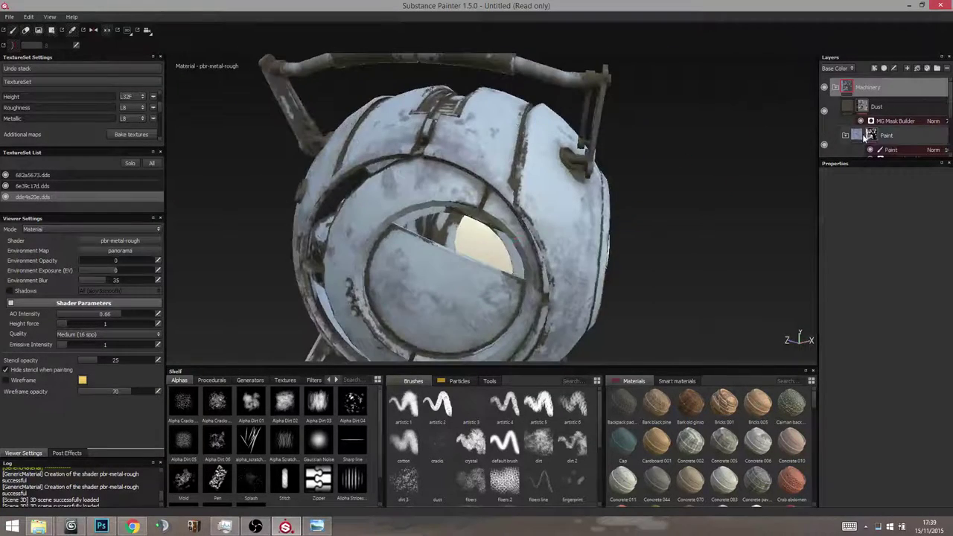
drag(856, 135, 749, 146)
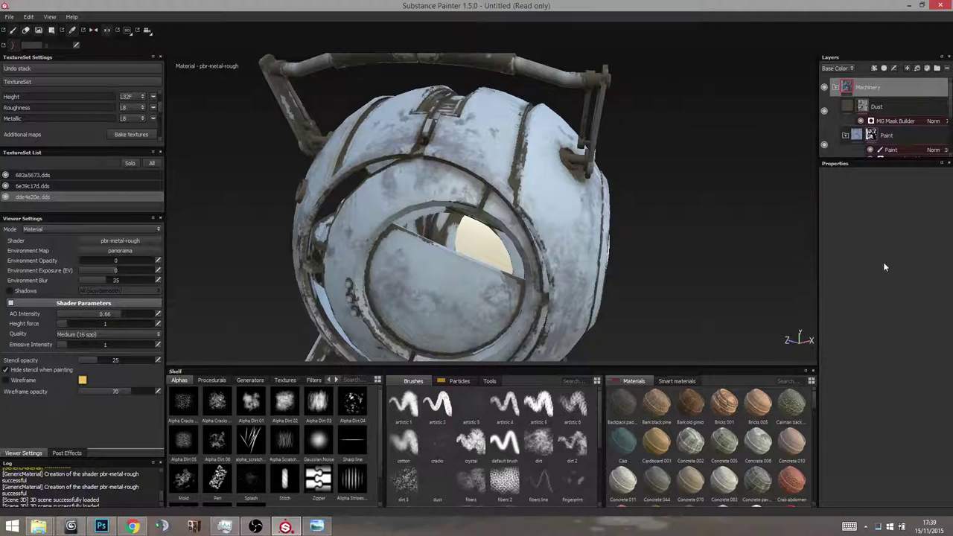
alt+drag(699, 195, 652, 203)
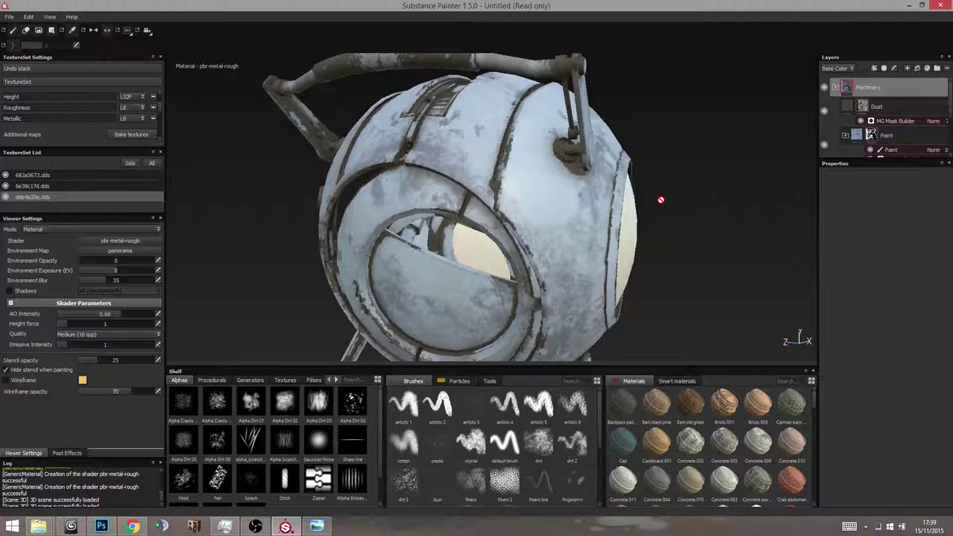
mouse_move(569, 153)
alt+mouse_down()
mouse_move(511, 206)
mouse_move(486, 204)
alt+mouse_up()
Step: Check the WheatleyJPG reference photo, then close it and return to the robot
click(316, 527)
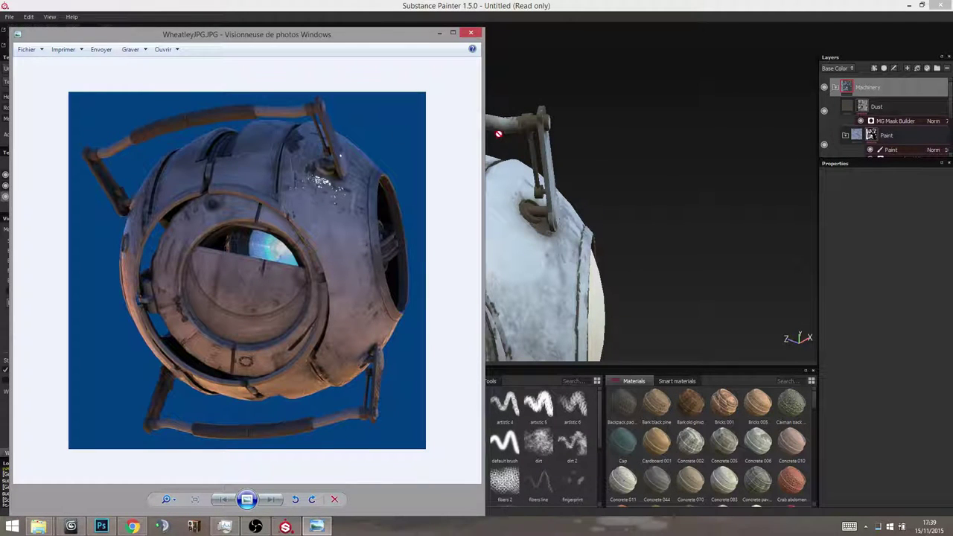
click(549, 69)
alt+drag(549, 69, 784, 140)
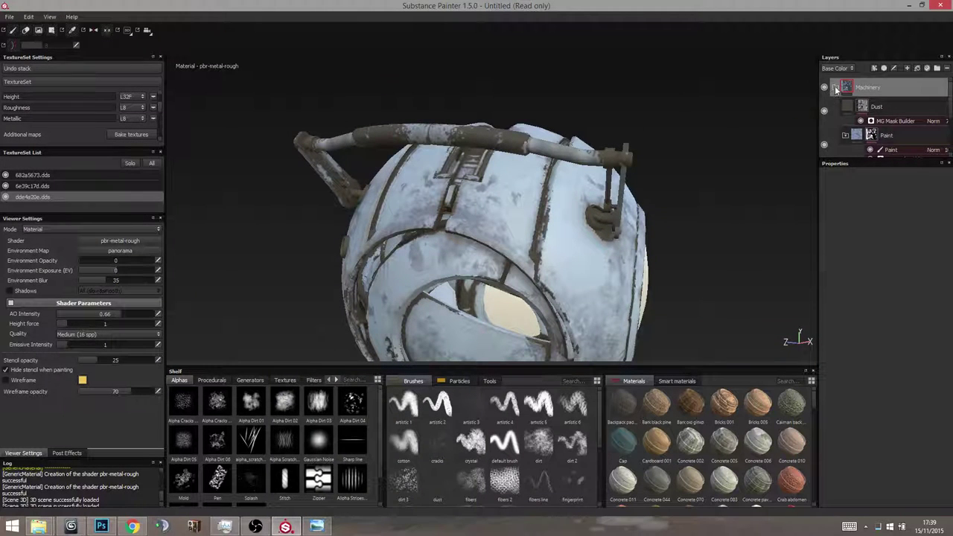
Step: Collapse the Machinery folder and add a Tire rubber material layer above it
click(837, 90)
click(926, 68)
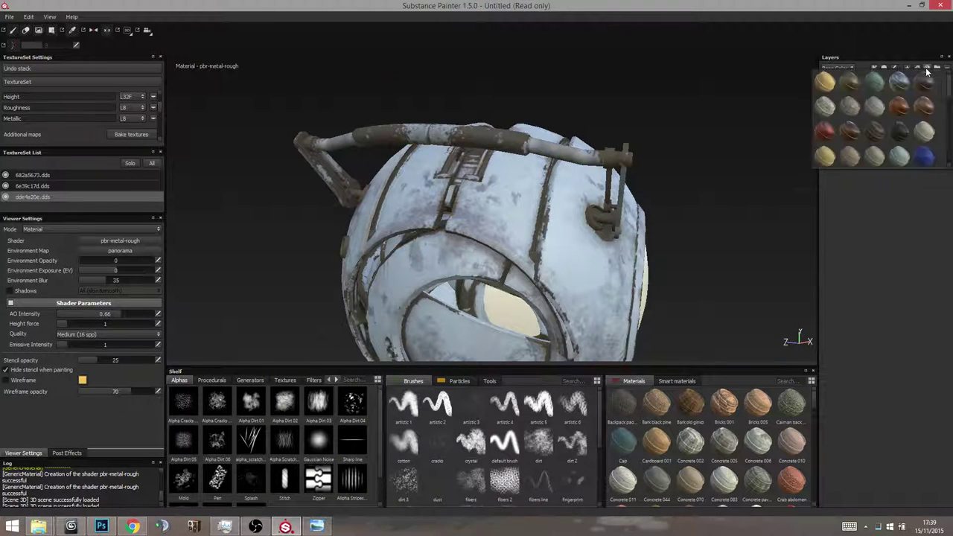
scroll(874, 109, down, 2)
scroll(868, 139, down, 2)
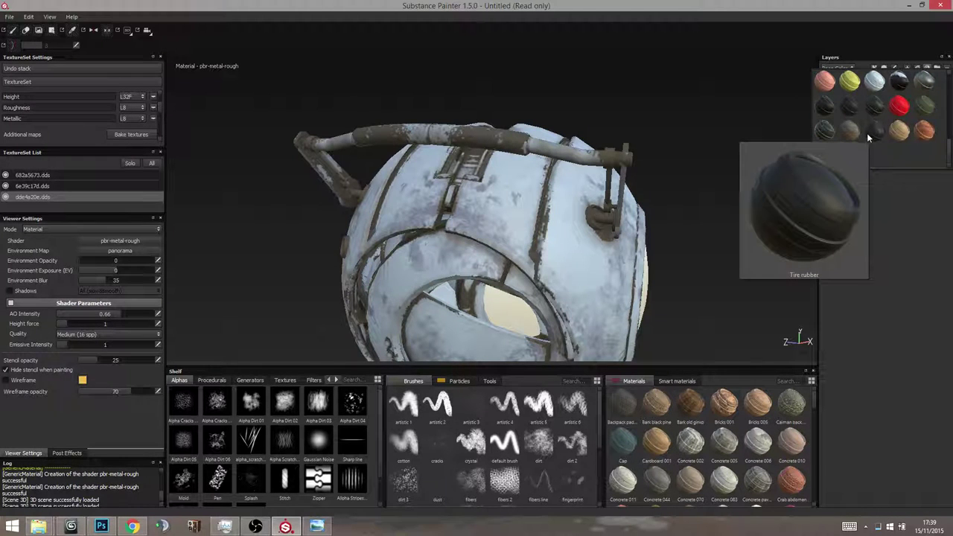
click(874, 131)
alt+drag(738, 149, 688, 189)
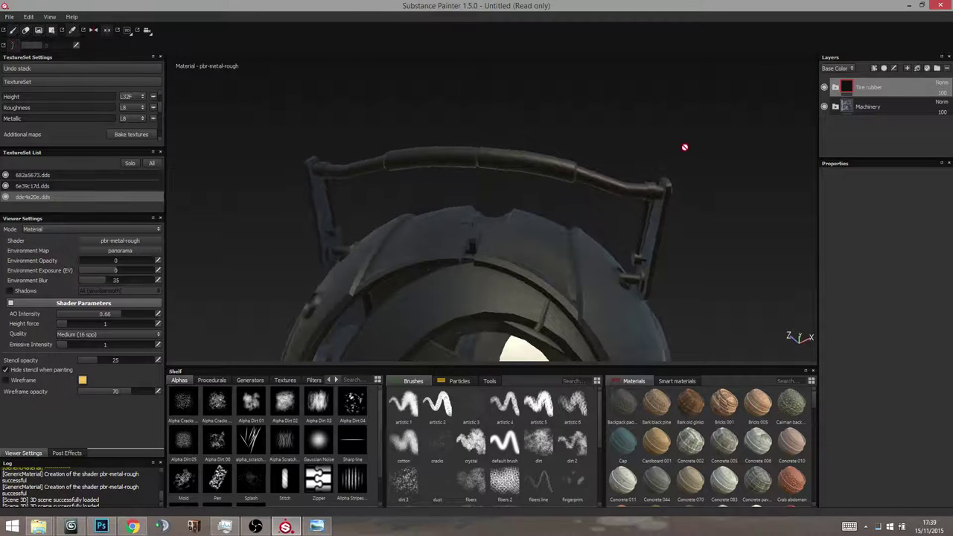
mouse_move(685, 147)
alt+mouse_down()
mouse_move(541, 120)
mouse_move(513, 157)
mouse_move(630, 184)
mouse_move(609, 155)
alt+mouse_up()
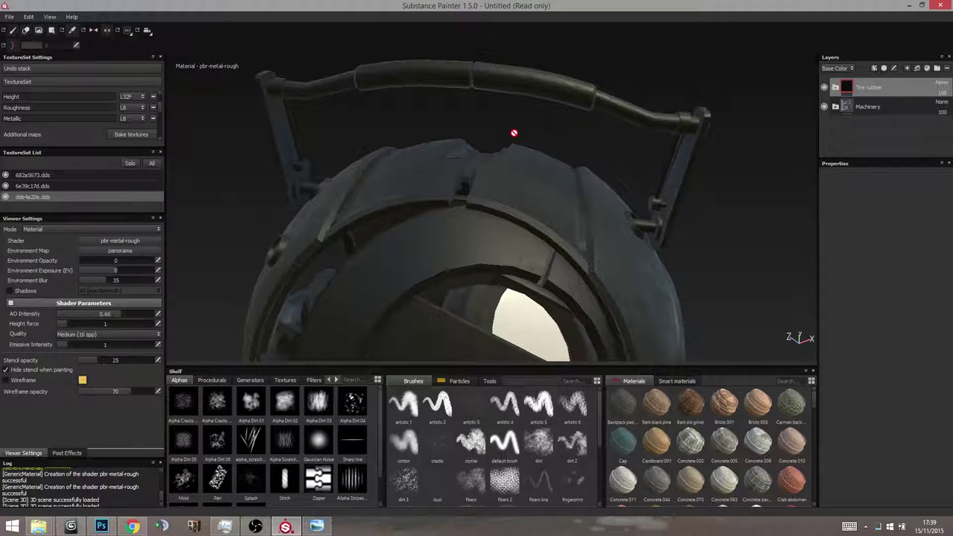
alt+drag(474, 130, 535, 141)
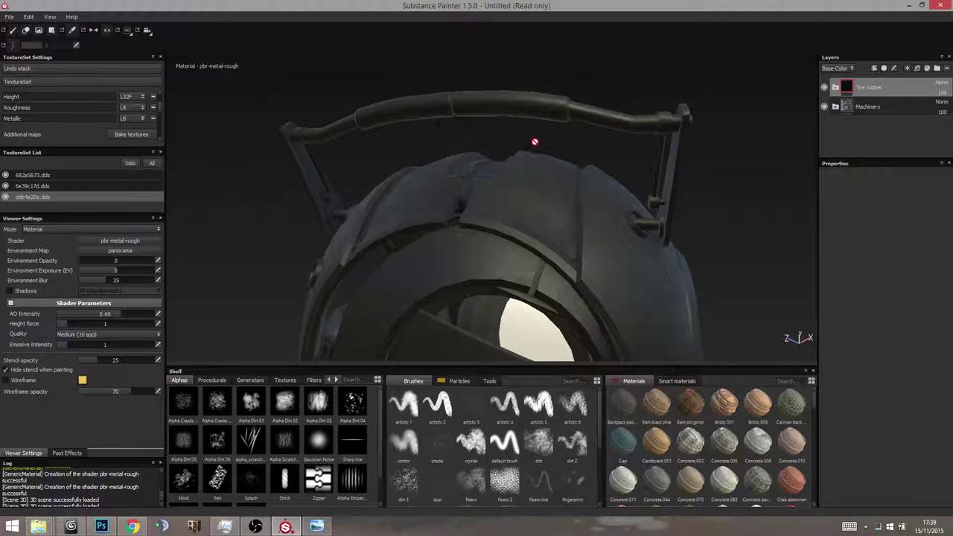
Step: Add a black mask to the Tire rubber layer so the rubber is hidden
click(885, 68)
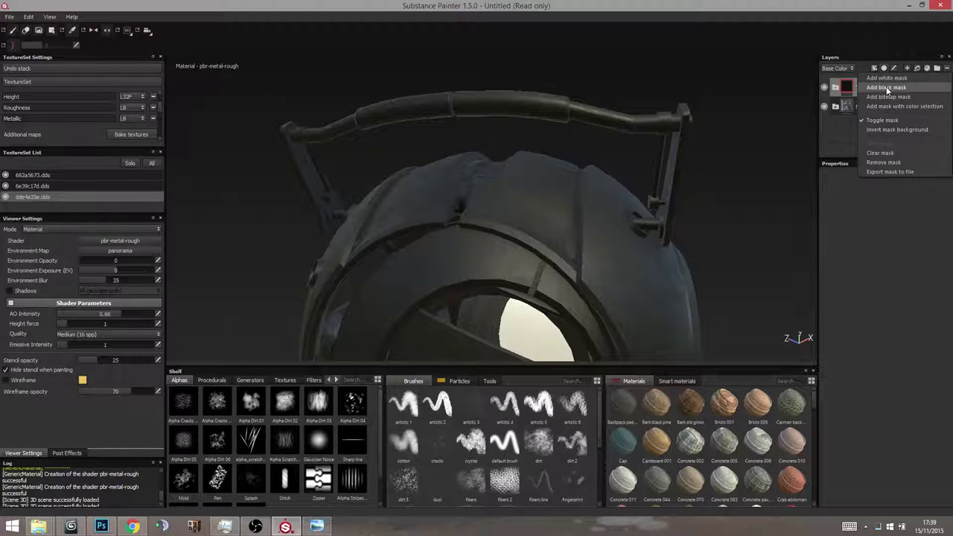
click(887, 88)
mouse_move(617, 124)
alt+mouse_down()
mouse_move(585, 155)
mouse_move(602, 157)
mouse_move(447, 124)
alt+mouse_up()
scroll(437, 127, up, 3)
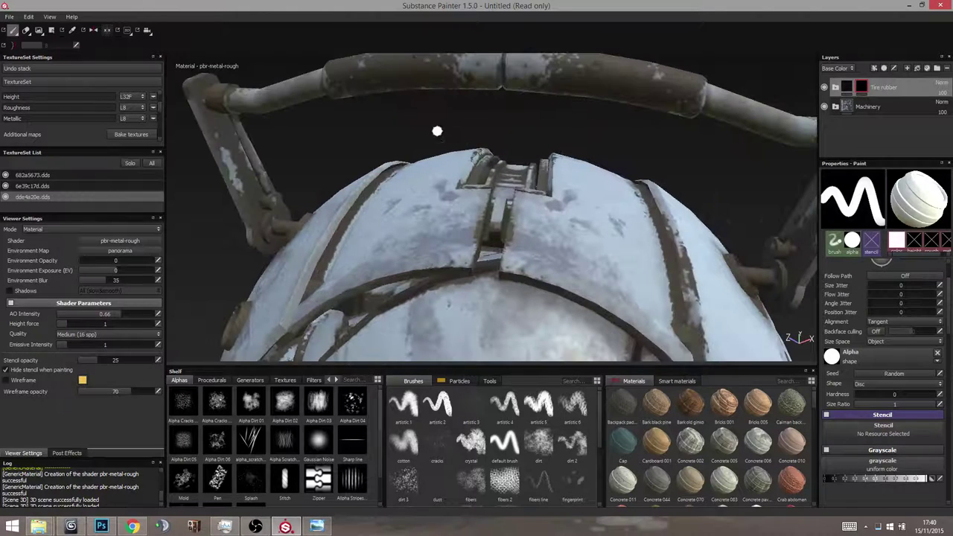
Step: Paint rubber onto the mask along the centre and length of the top handle
drag(413, 75, 493, 73)
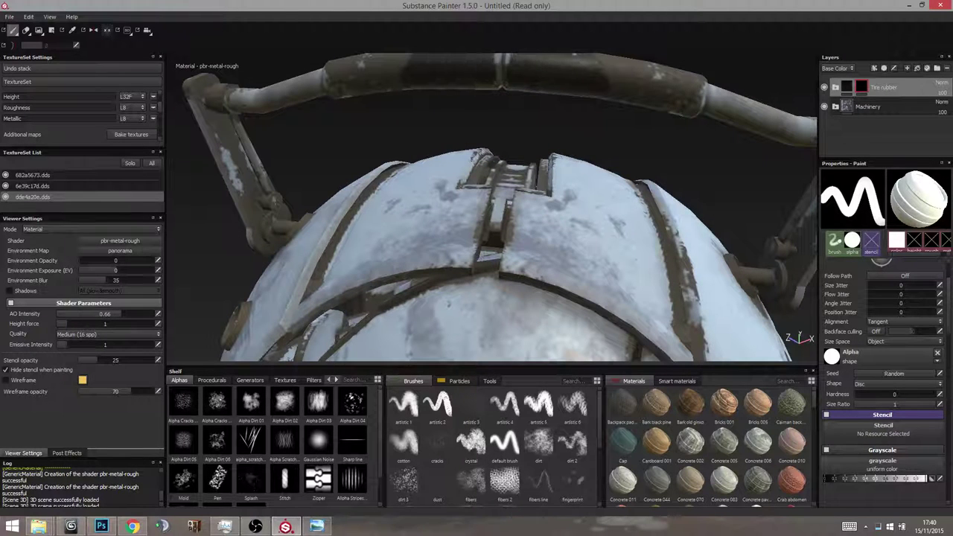
drag(365, 75, 335, 78)
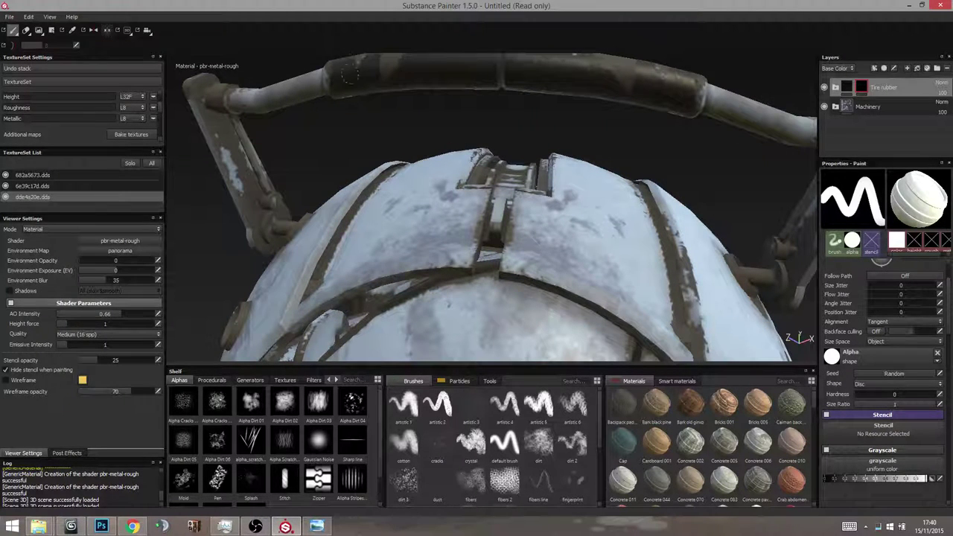
alt+drag(499, 119, 443, 123)
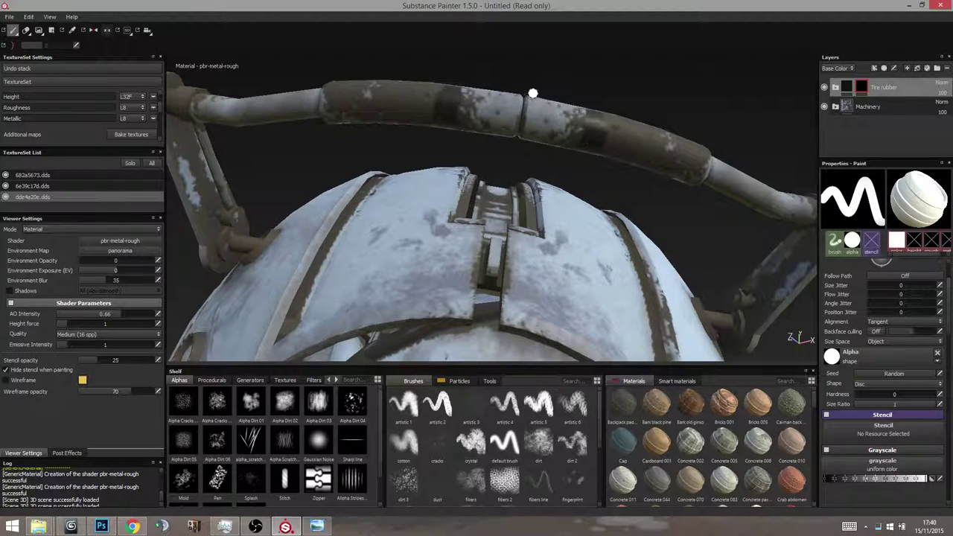
alt+drag(541, 96, 491, 105)
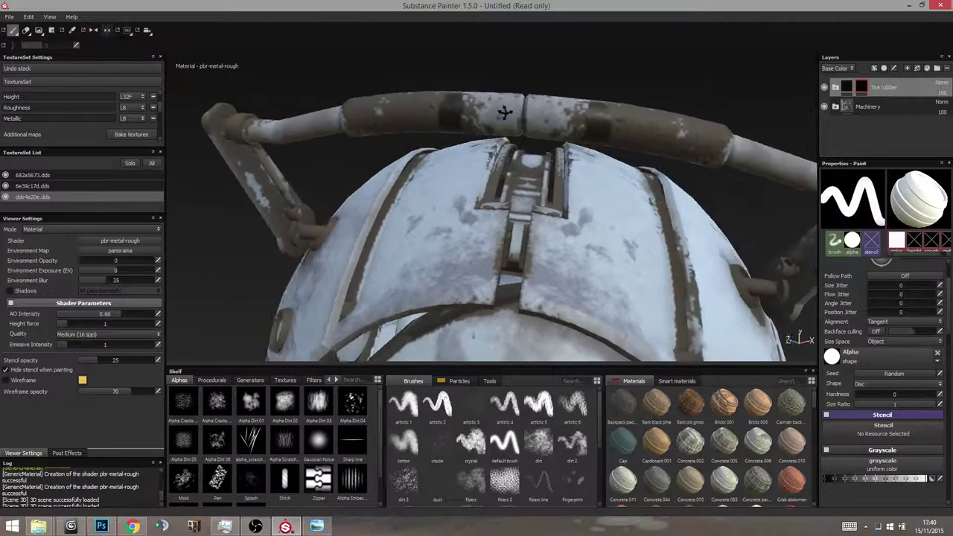
drag(391, 110, 437, 125)
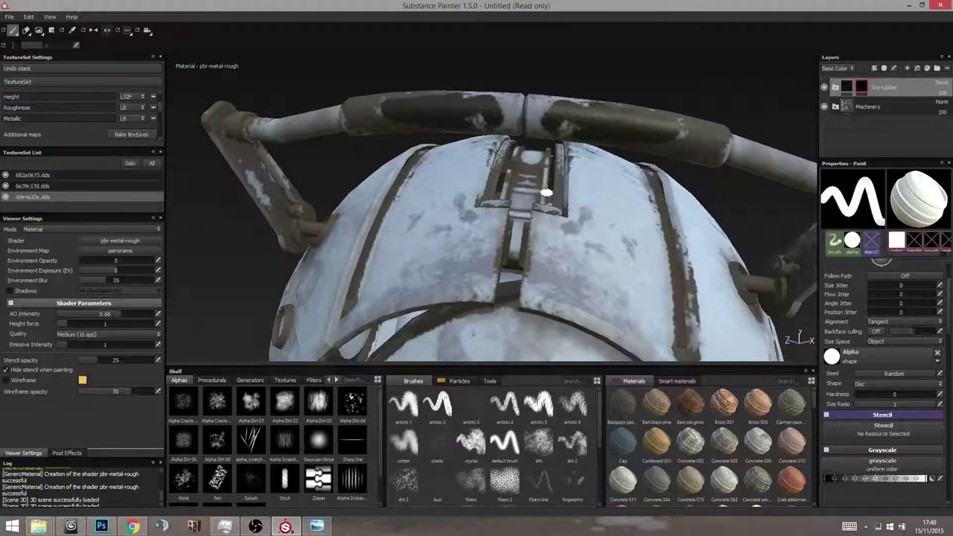
mouse_move(528, 201)
alt+mouse_down()
mouse_move(587, 215)
mouse_move(544, 160)
mouse_move(558, 212)
alt+mouse_up()
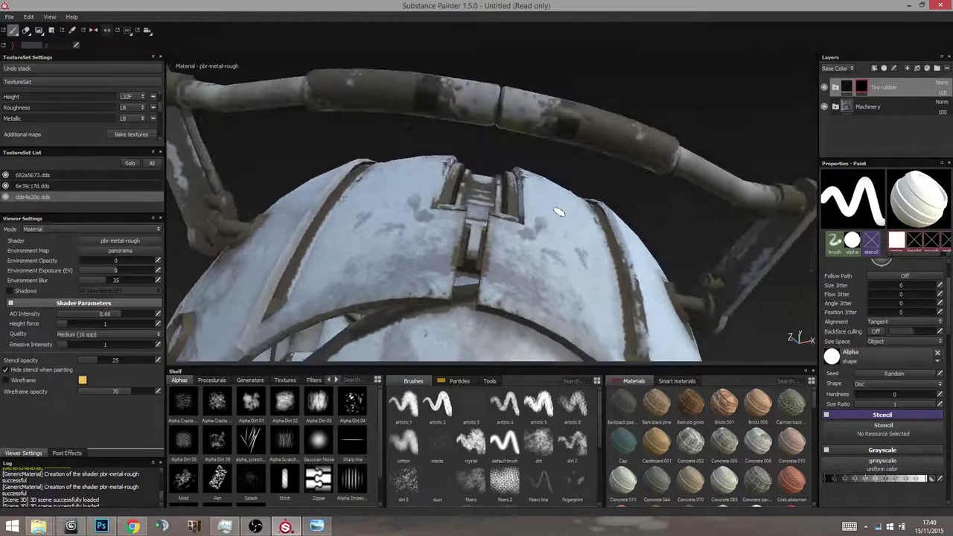
mouse_move(457, 107)
alt+mouse_down()
mouse_move(458, 137)
mouse_move(545, 187)
mouse_move(528, 165)
mouse_move(597, 161)
alt+mouse_up()
Step: Cycle through the brush, eraser and projection tools, settling on polygon fill
key(4)
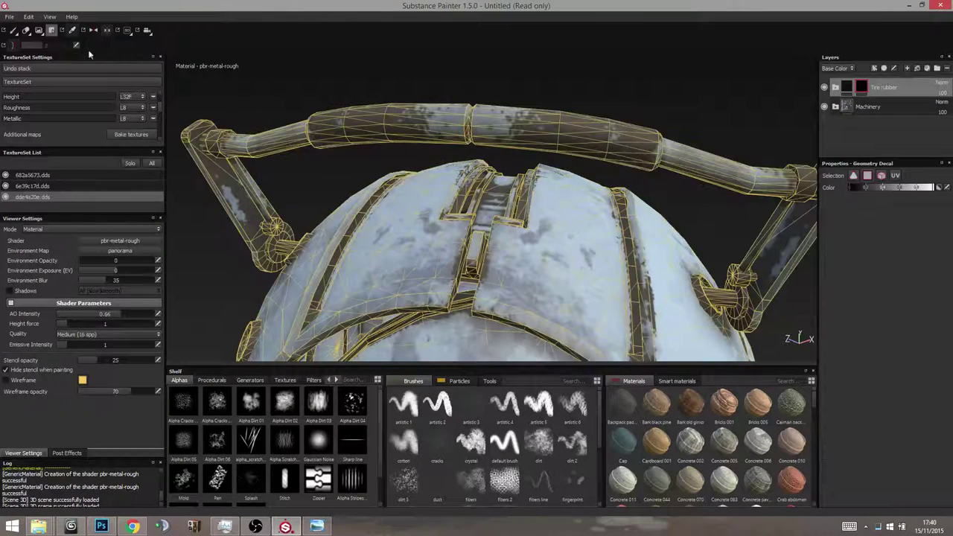
click(17, 34)
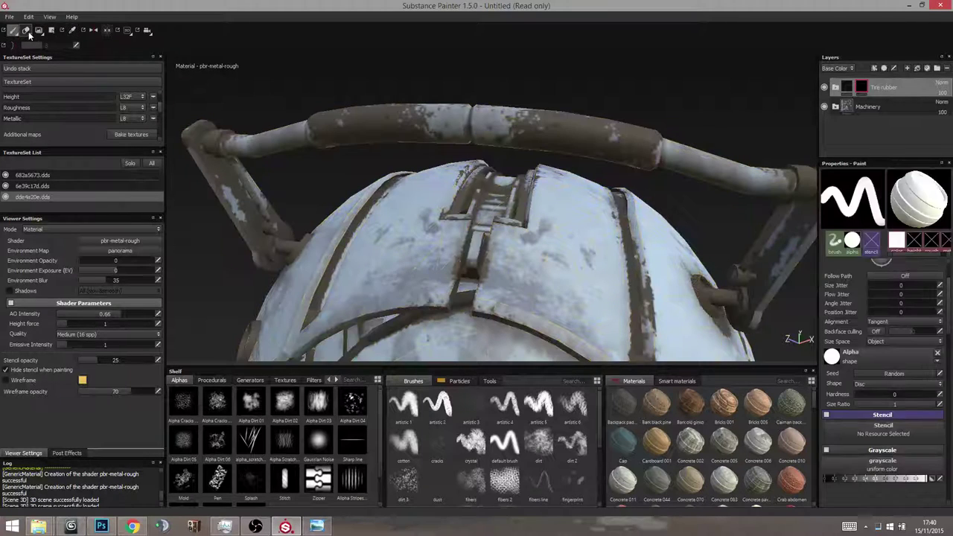
click(27, 31)
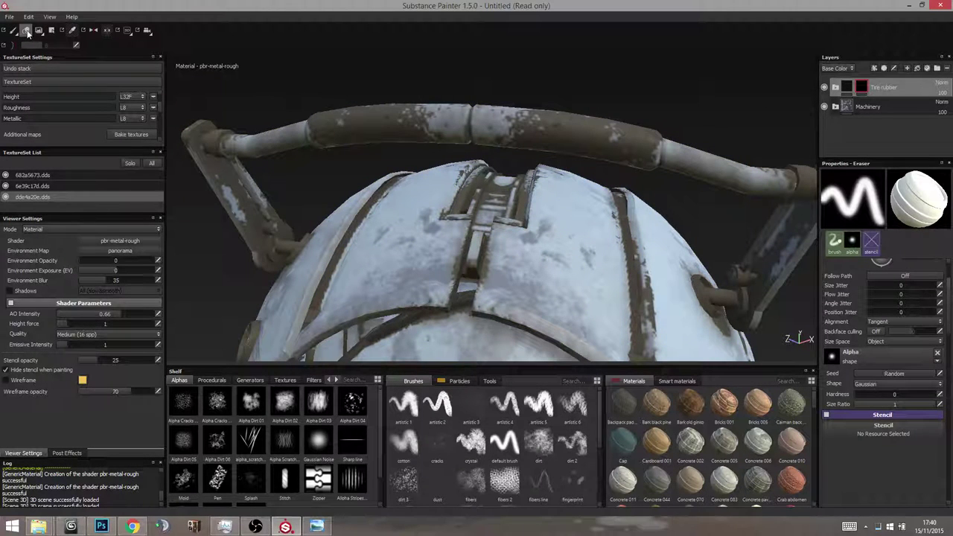
click(39, 32)
click(50, 33)
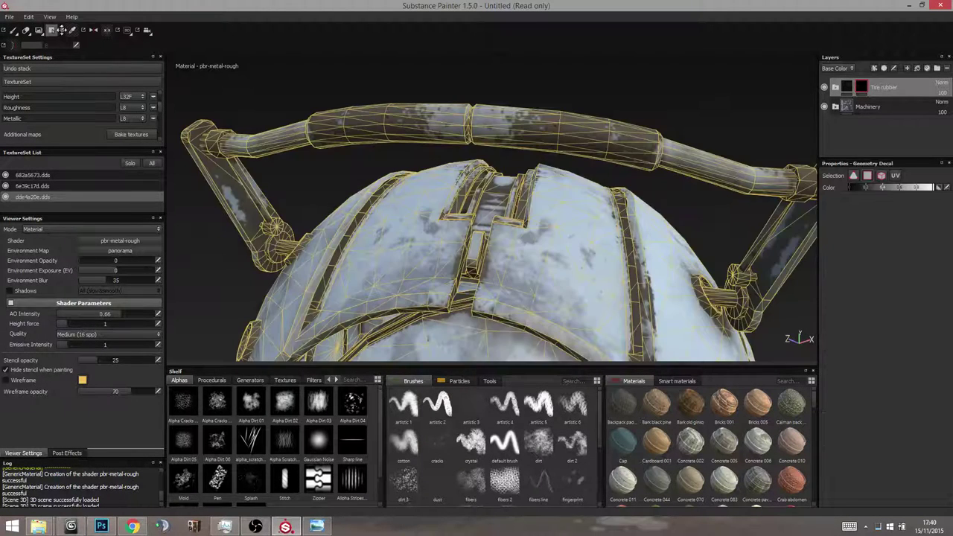
Step: Look over the handle and dome, compare with the Wheatley reference photo, and bring Painter to the front
mouse_move(222, 93)
alt+mouse_down()
mouse_move(387, 111)
mouse_move(454, 174)
mouse_move(577, 153)
mouse_move(713, 194)
alt+mouse_up()
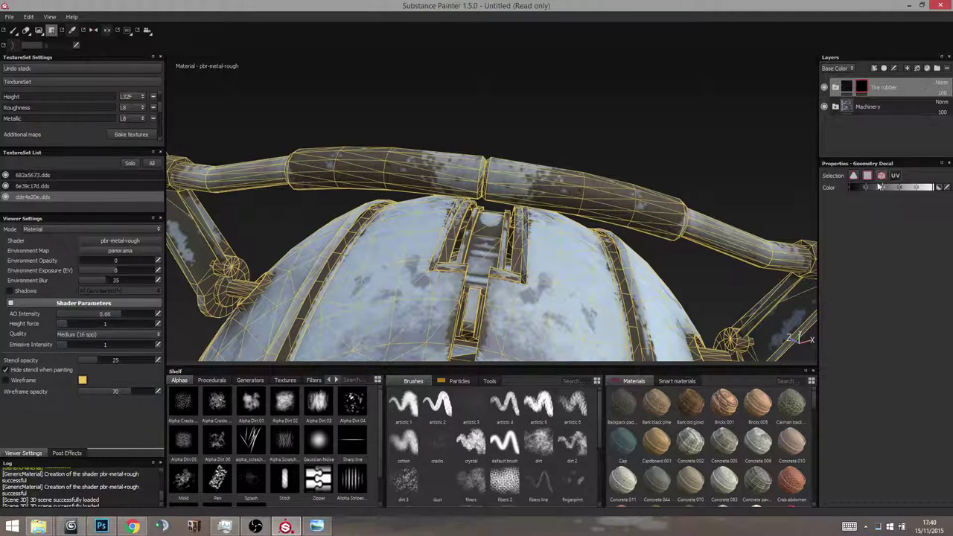
mouse_move(531, 176)
alt+mouse_down()
mouse_move(685, 140)
mouse_move(607, 179)
mouse_move(443, 200)
mouse_move(482, 188)
alt+mouse_up()
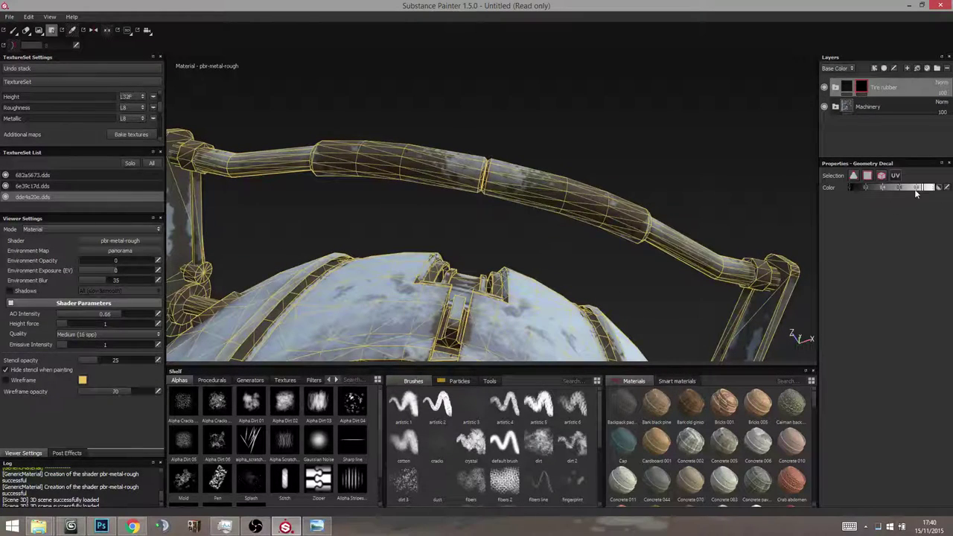
alt+drag(948, 208, 652, 191)
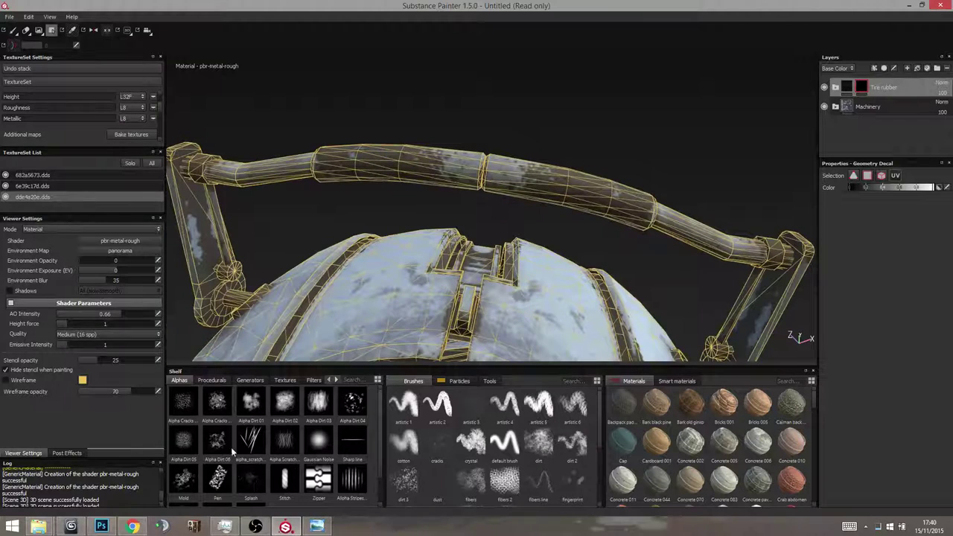
click(317, 527)
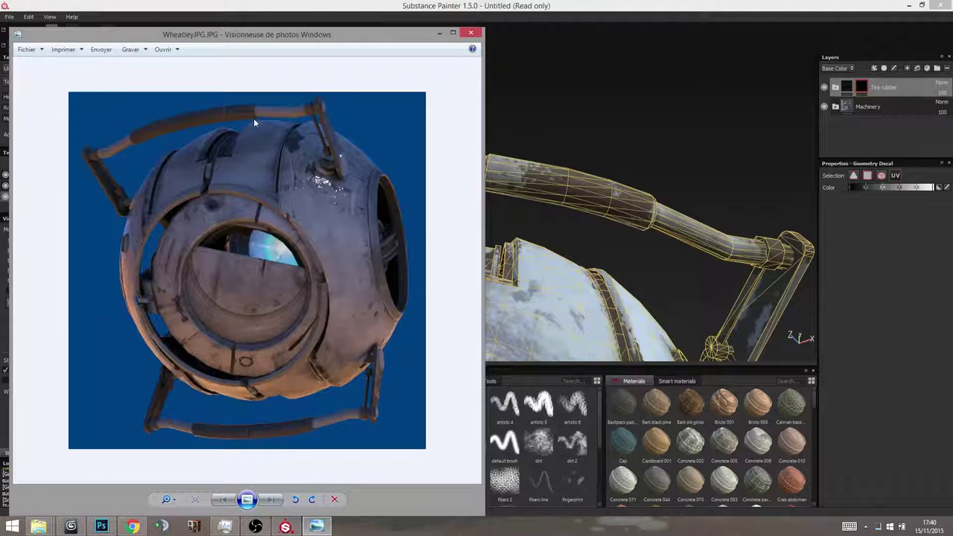
click(546, 118)
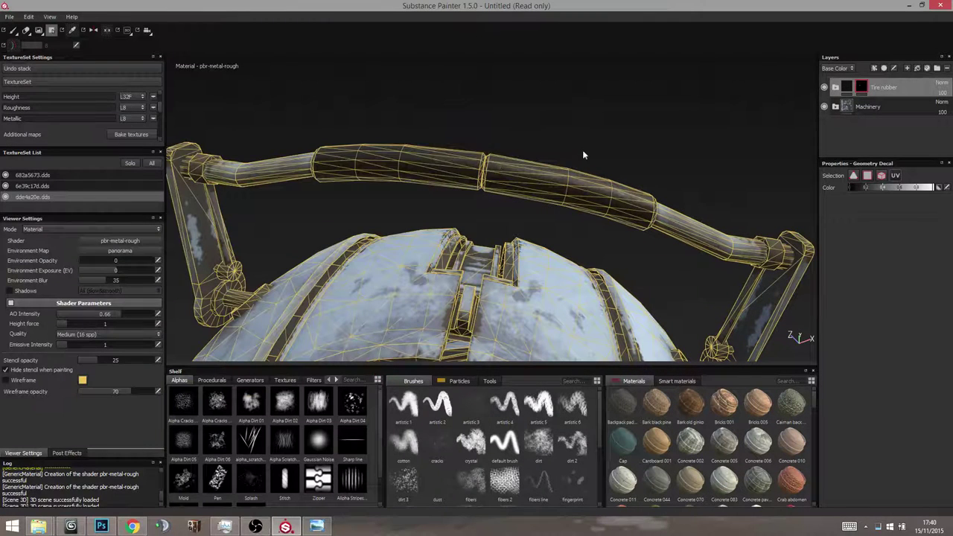
Step: Return to painting mode and view the whole robot from the front
key(1)
mouse_move(446, 149)
alt+mouse_down()
mouse_move(339, 174)
mouse_move(537, 186)
alt+mouse_up()
mouse_move(382, 167)
alt+mouse_down()
mouse_move(436, 171)
mouse_move(570, 209)
mouse_move(588, 216)
mouse_move(596, 239)
mouse_move(578, 185)
alt+mouse_up()
mouse_move(469, 226)
alt+mouse_down()
mouse_move(452, 269)
mouse_move(420, 253)
mouse_move(416, 119)
mouse_move(477, 127)
alt+mouse_up()
scroll(451, 268, down, 3)
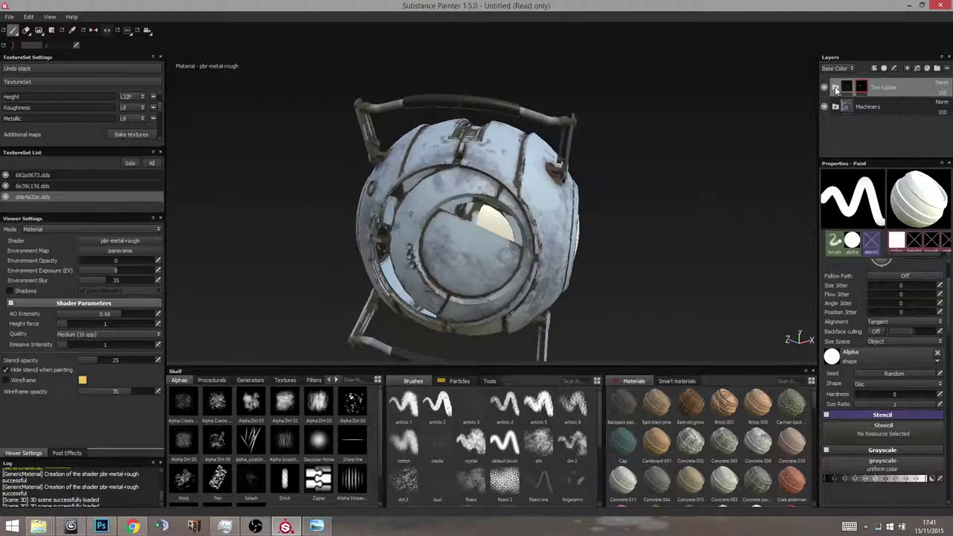
Step: Expand the Tire rubber group to check its layers, then collapse it
click(836, 87)
scroll(864, 112, up, 1)
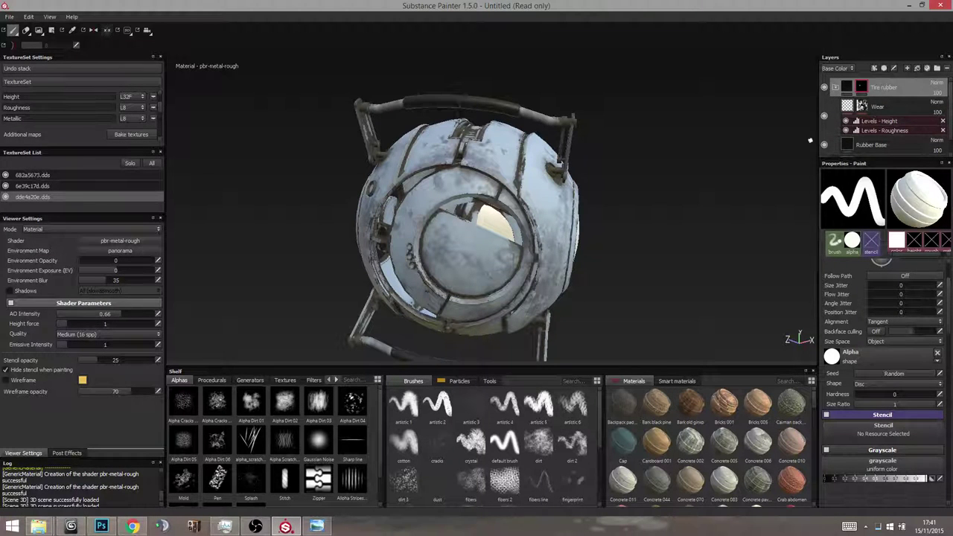
mouse_move(566, 194)
alt+mouse_down()
mouse_move(561, 160)
mouse_move(444, 177)
alt+mouse_up()
scroll(561, 160, up, 3)
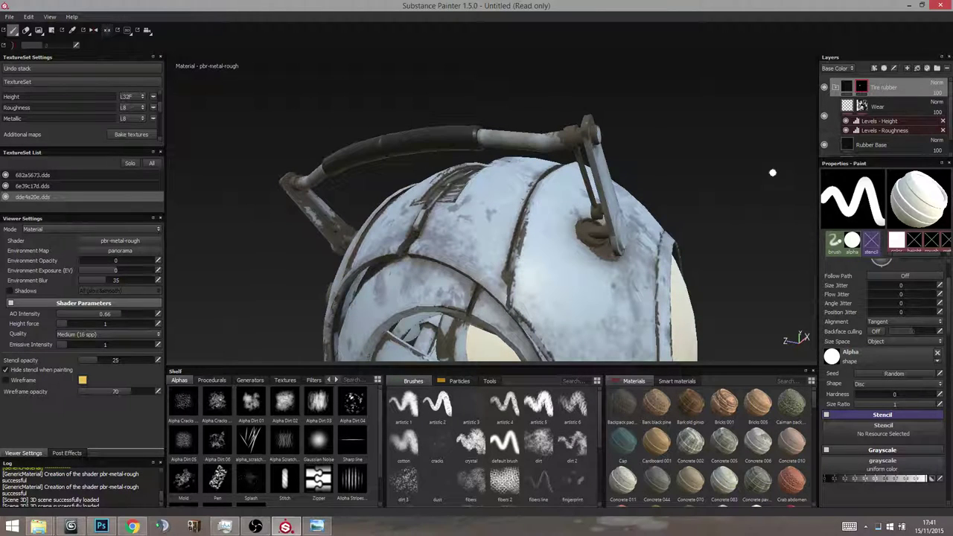
click(836, 87)
alt+drag(782, 122, 309, 504)
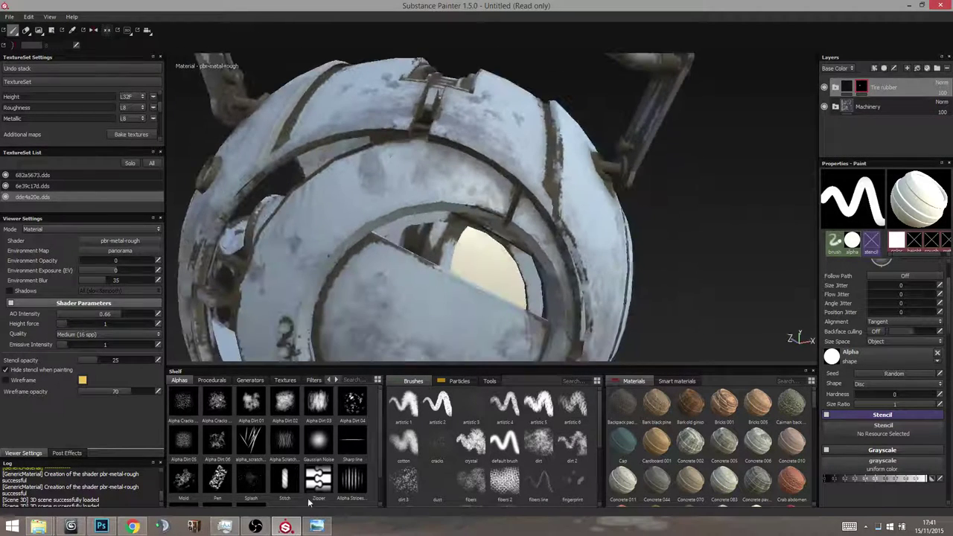
Step: Compare the robot with the Wheatley reference photo, then return to a close view of the eye
click(317, 527)
scroll(237, 304, up, 2)
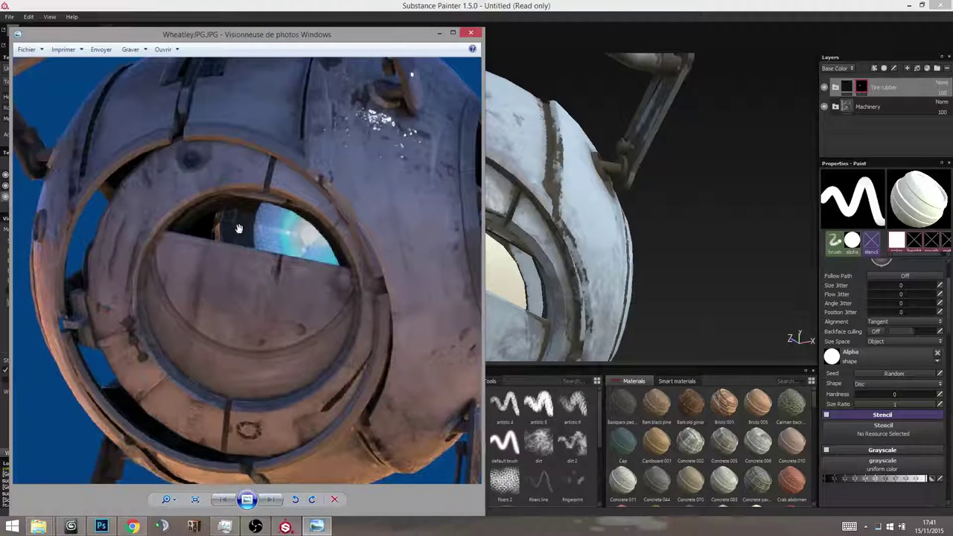
scroll(256, 250, down, 2)
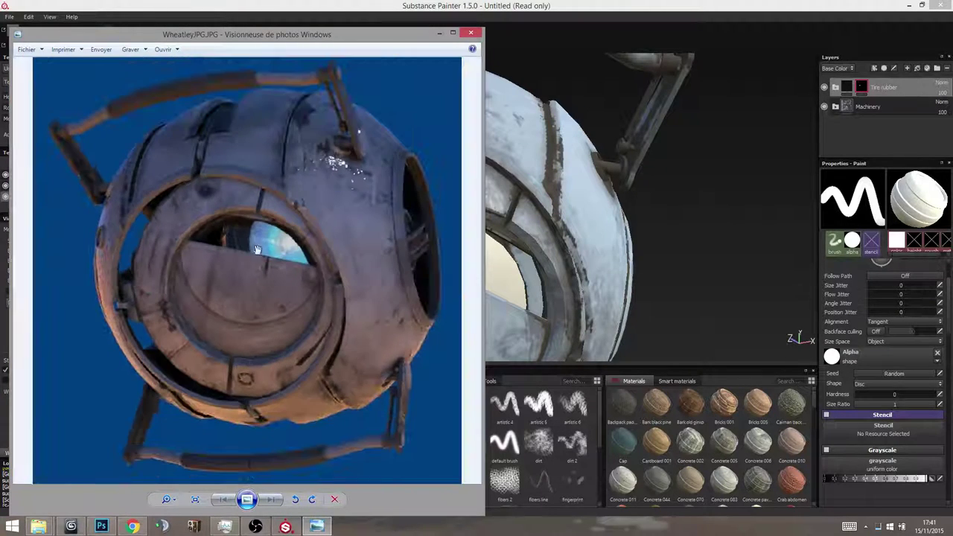
click(605, 287)
mouse_move(606, 286)
alt+mouse_down()
mouse_move(502, 319)
mouse_move(493, 276)
mouse_move(506, 268)
alt+mouse_up()
Step: Add the Steel scratched smart material as a layer with a black mask
click(927, 68)
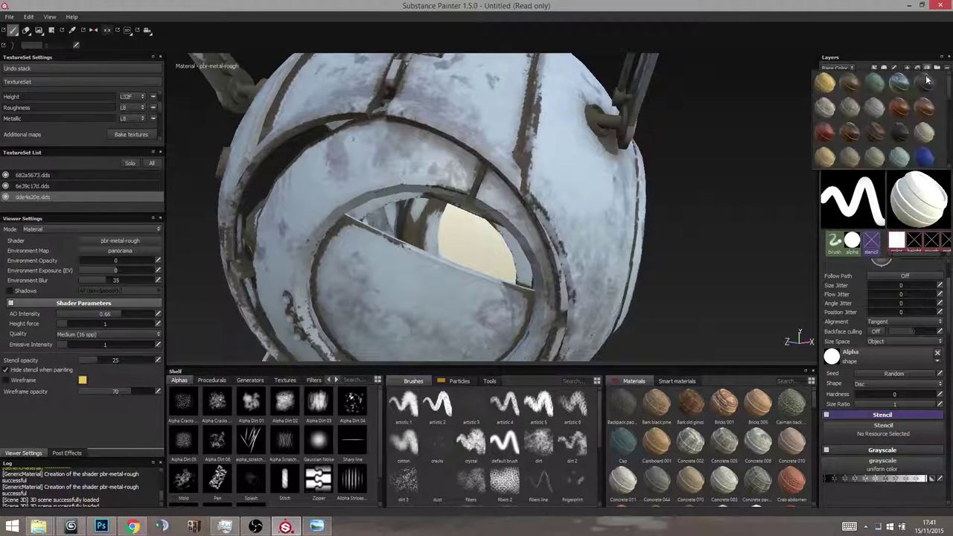
scroll(919, 96, down, 3)
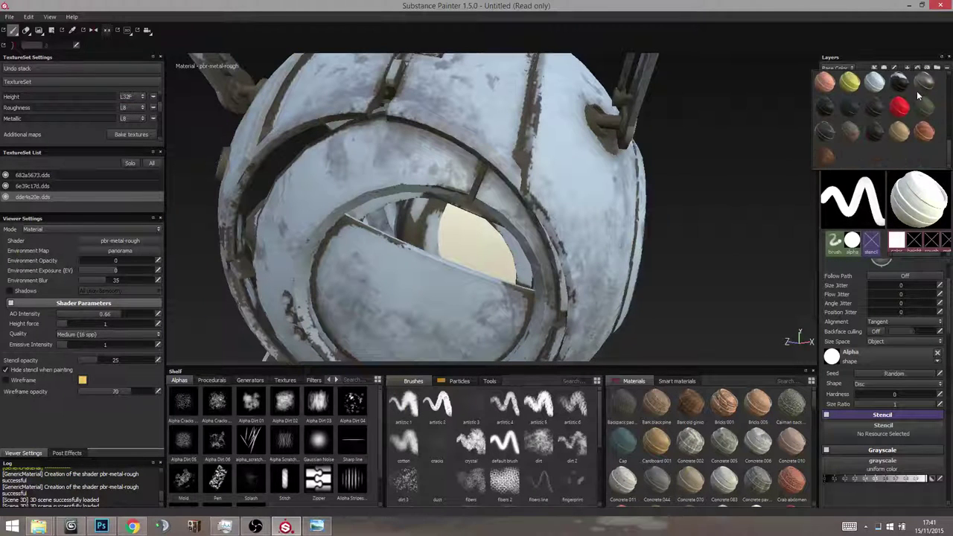
click(825, 134)
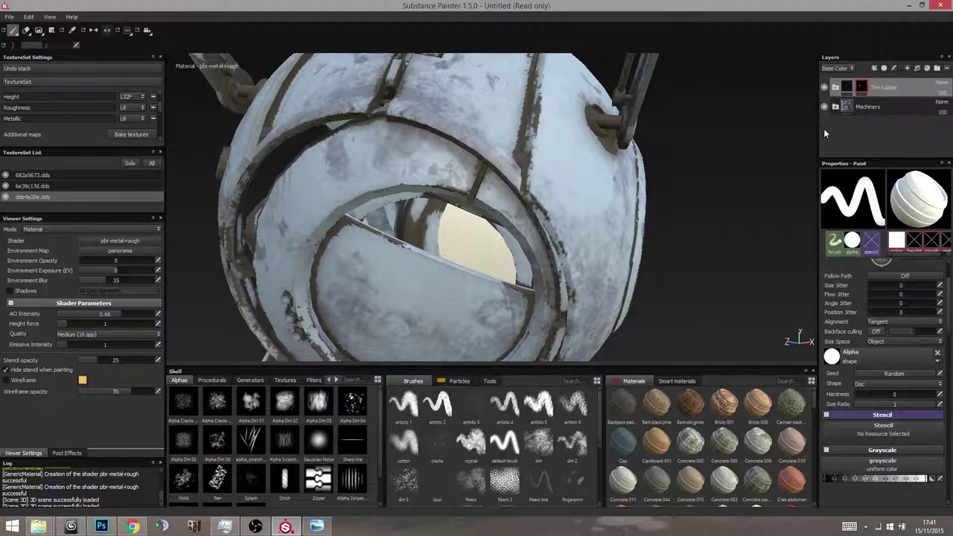
mouse_move(636, 125)
alt+mouse_down()
mouse_move(715, 134)
mouse_move(670, 149)
mouse_move(816, 107)
alt+mouse_up()
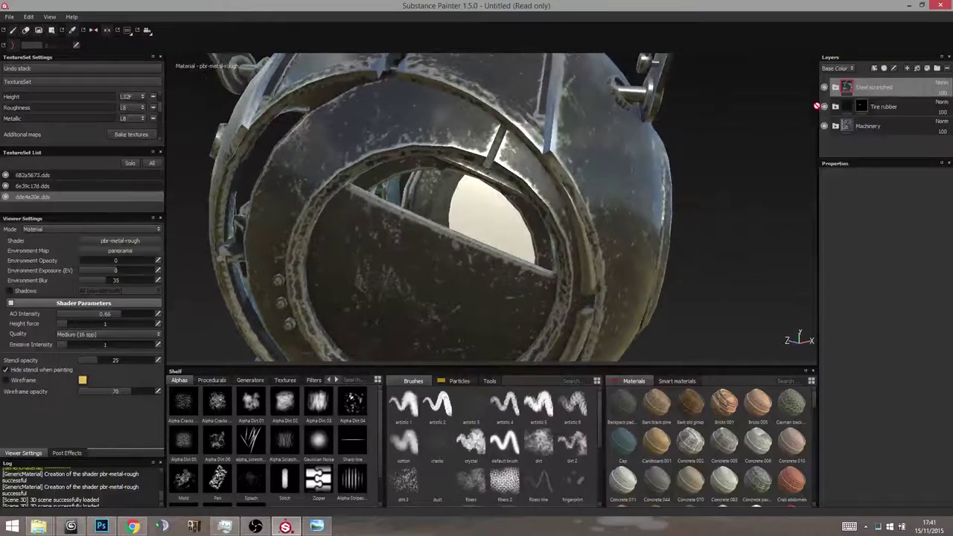
click(894, 69)
click(892, 85)
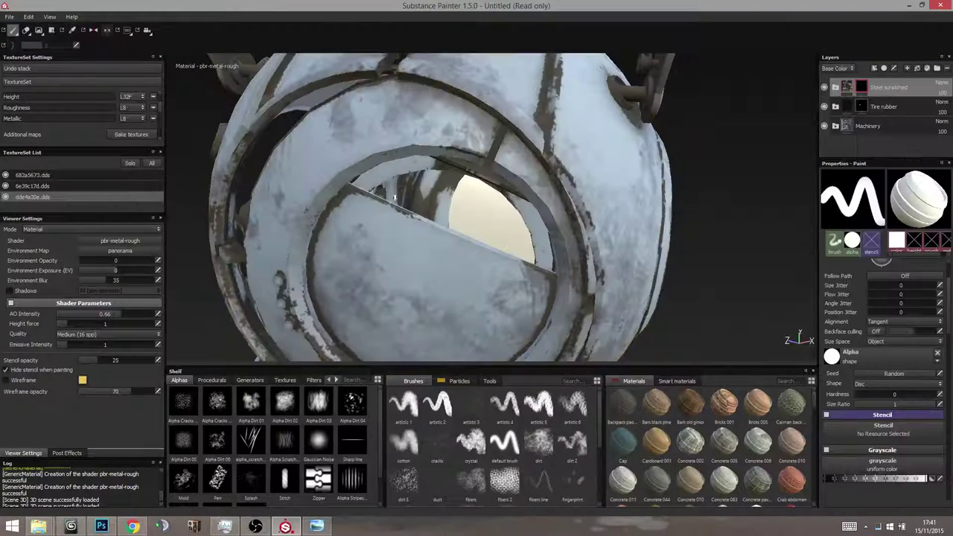
Step: Create an empty Folder 1 above the Steel scratched layer
key(4)
mouse_move(425, 195)
alt+mouse_down()
mouse_move(519, 192)
mouse_move(491, 206)
mouse_move(502, 191)
mouse_move(429, 199)
mouse_move(511, 208)
mouse_move(482, 213)
mouse_move(611, 246)
mouse_move(517, 251)
mouse_move(752, 186)
alt+mouse_up()
scroll(611, 246, down, 5)
key(1)
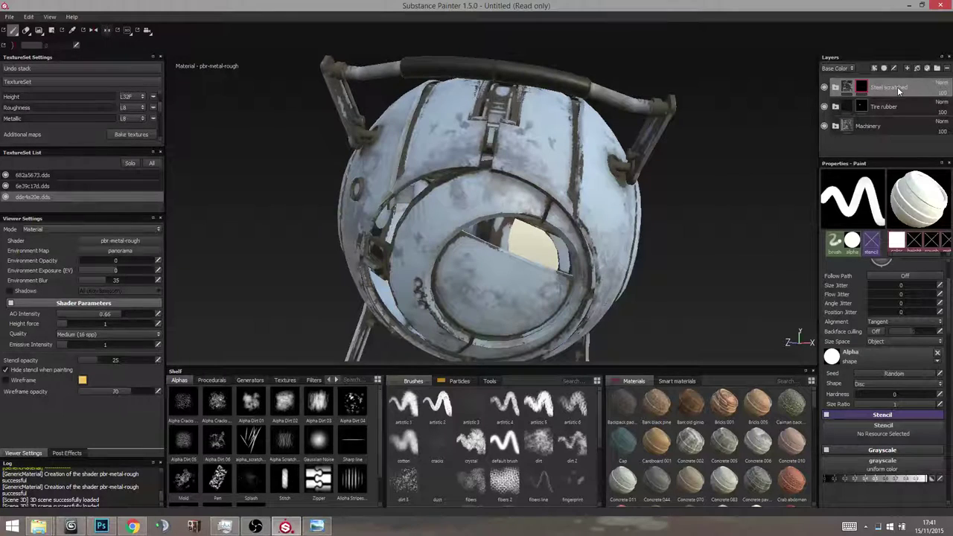
click(937, 68)
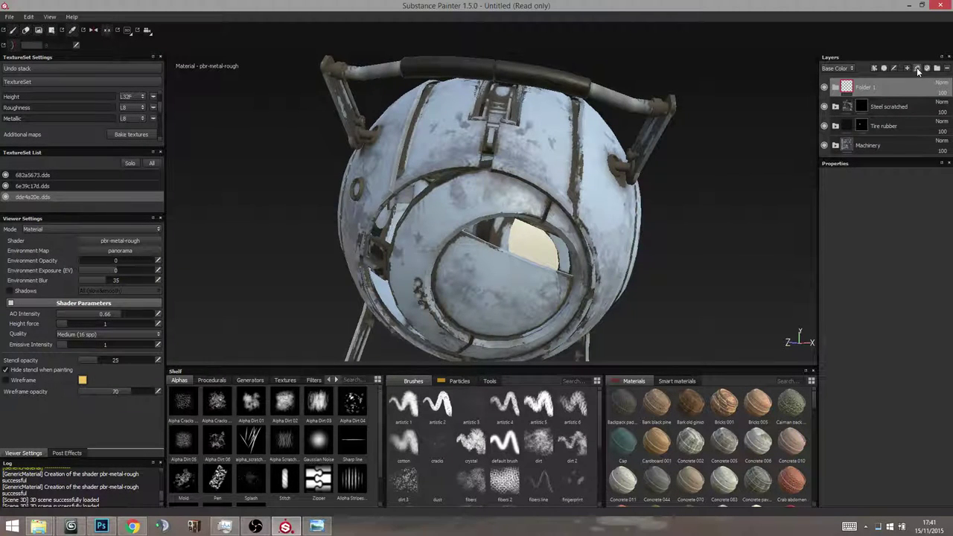
Step: Add a fill layer inside Folder 1 with a red base colour
click(917, 69)
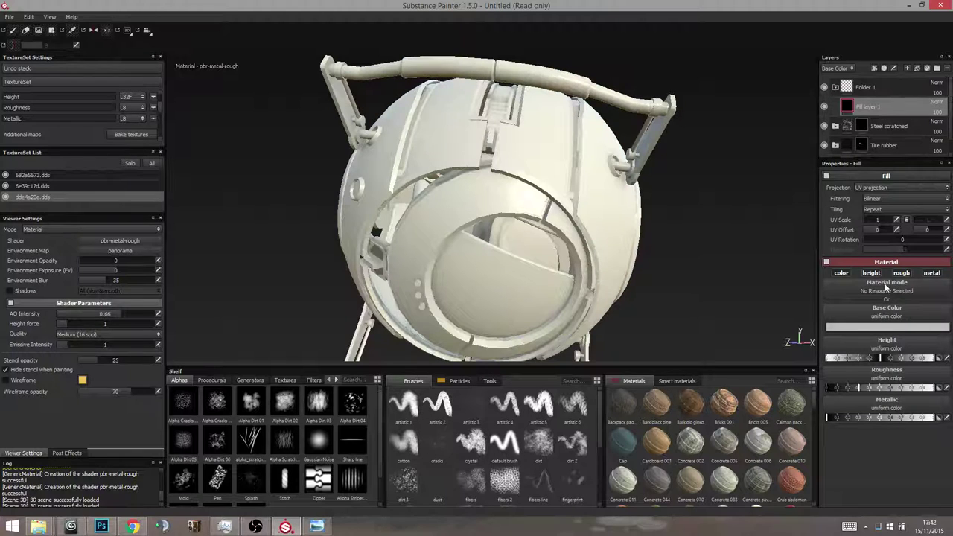
click(886, 326)
click(856, 283)
click(911, 261)
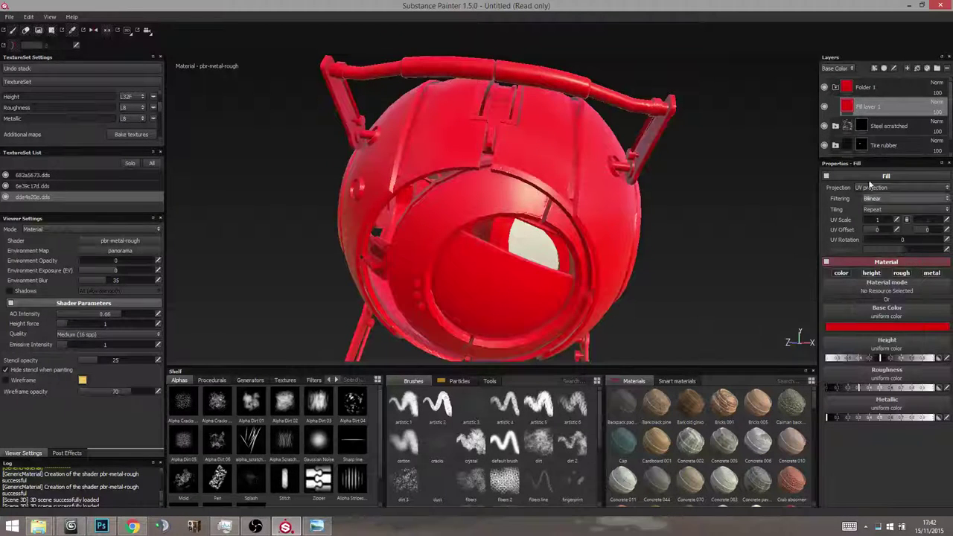
Step: Move Steel scratched into Folder 1, black-mask the folder, and show the UV layout
drag(901, 126, 904, 83)
click(851, 90)
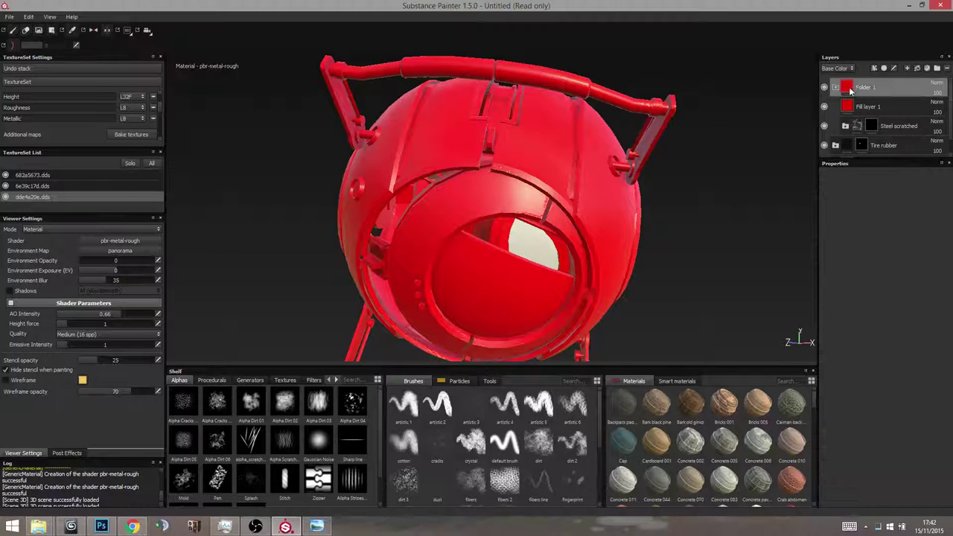
click(885, 68)
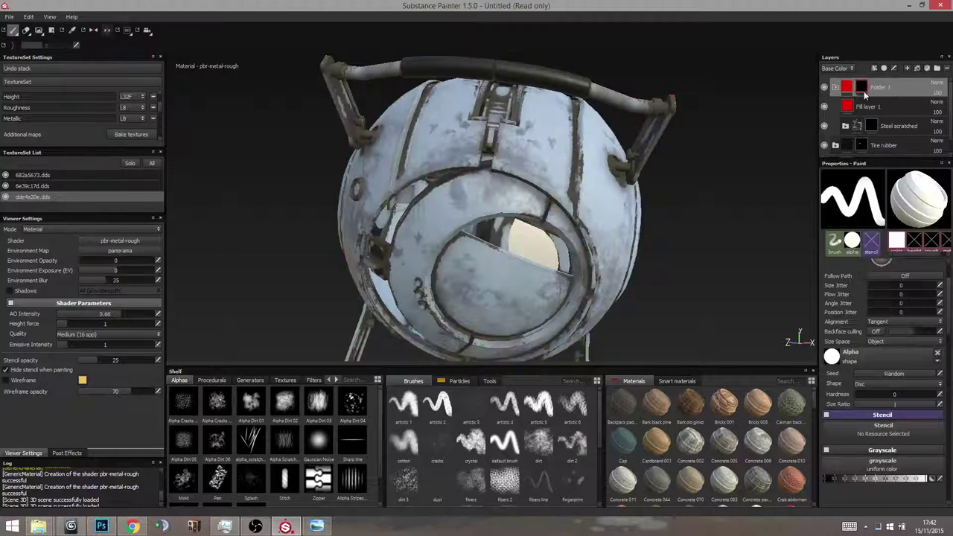
alt+drag(685, 188, 802, 126)
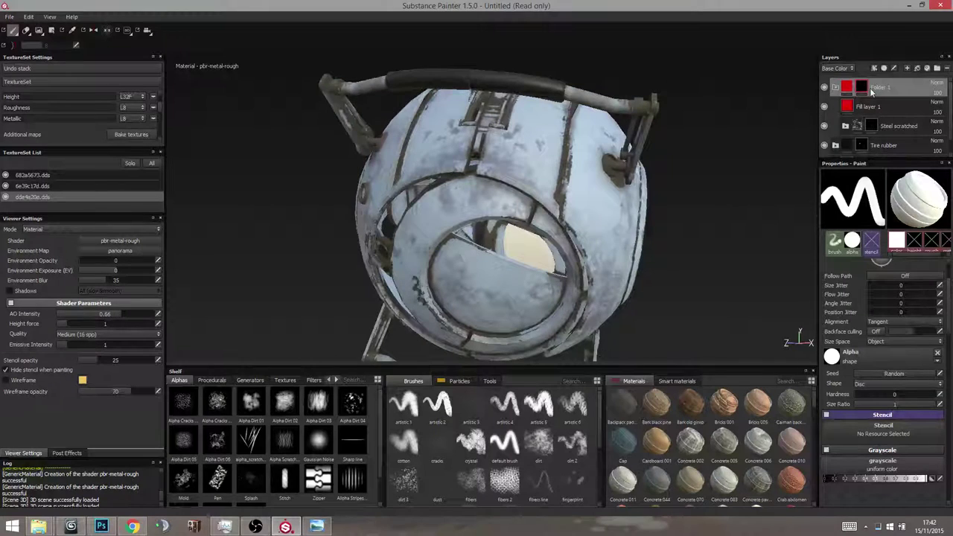
alt+drag(667, 196, 688, 183)
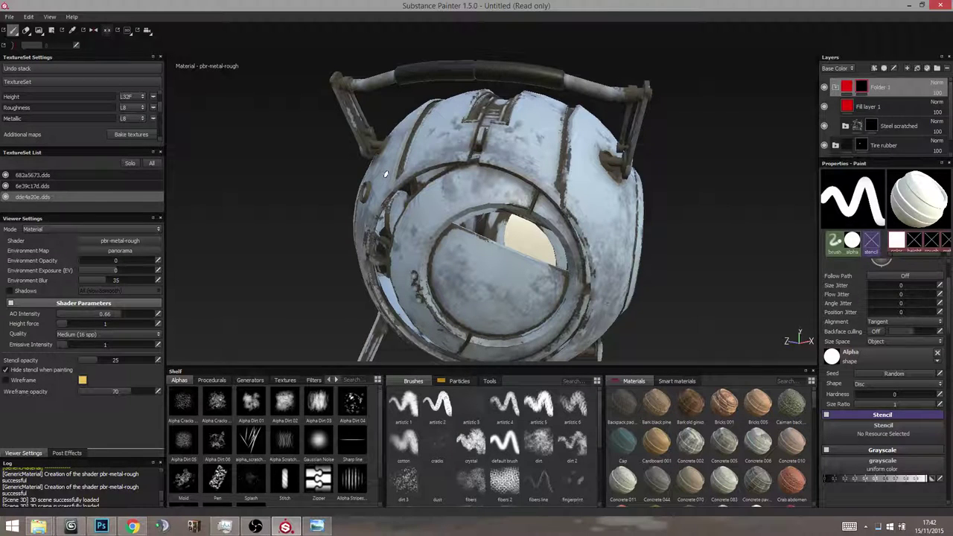
key(F2)
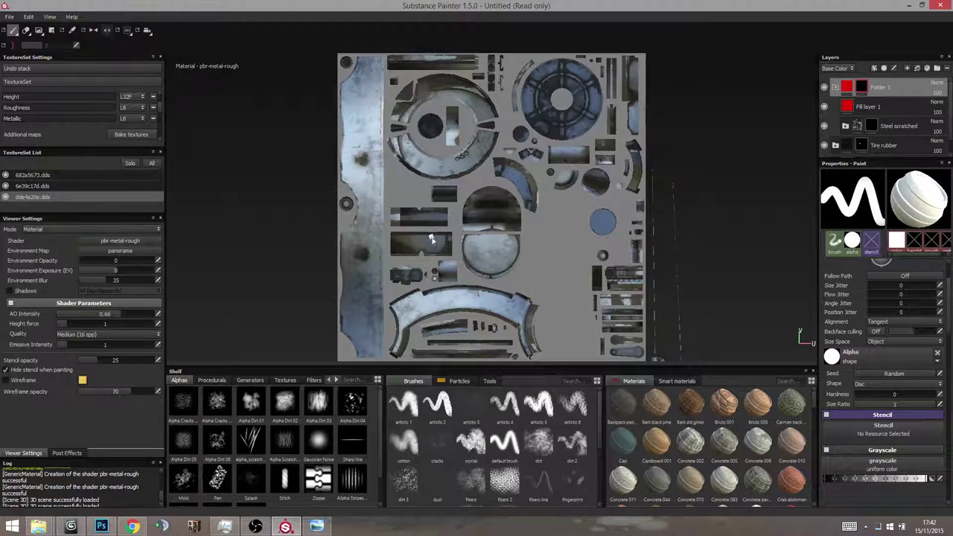
Step: Show the 3D model and UV layout side by side, then enable the Geometry Decal tool
key(F2)
key(F1)
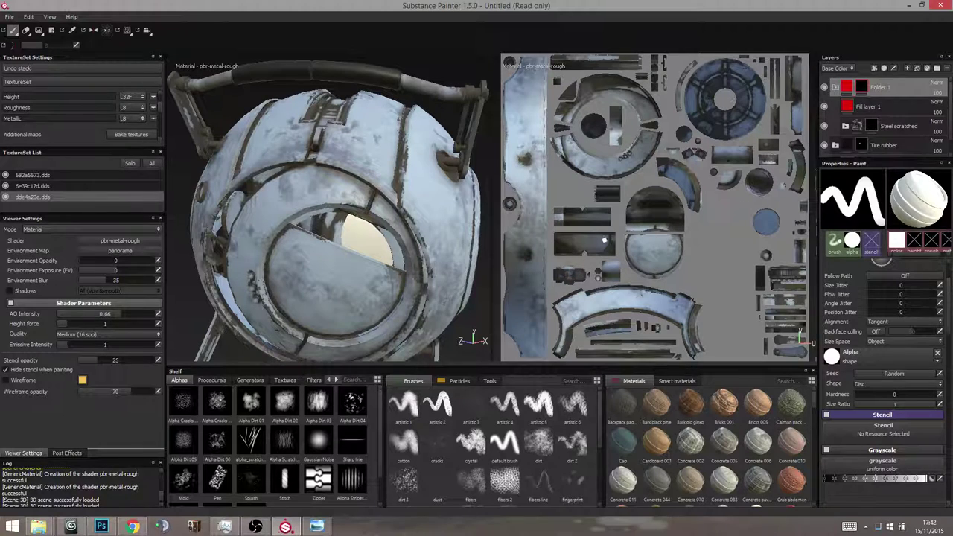
middle_drag(629, 285, 642, 255)
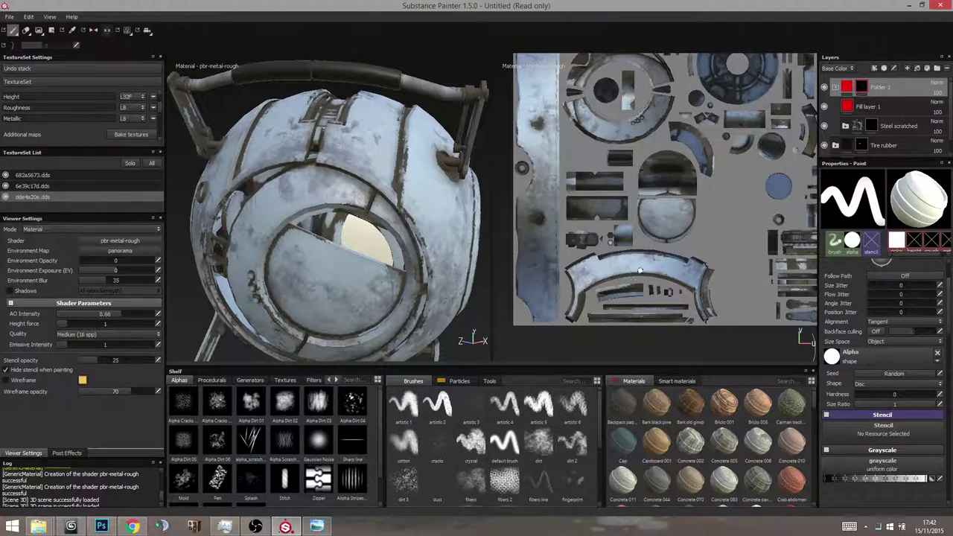
alt+drag(640, 271, 625, 283)
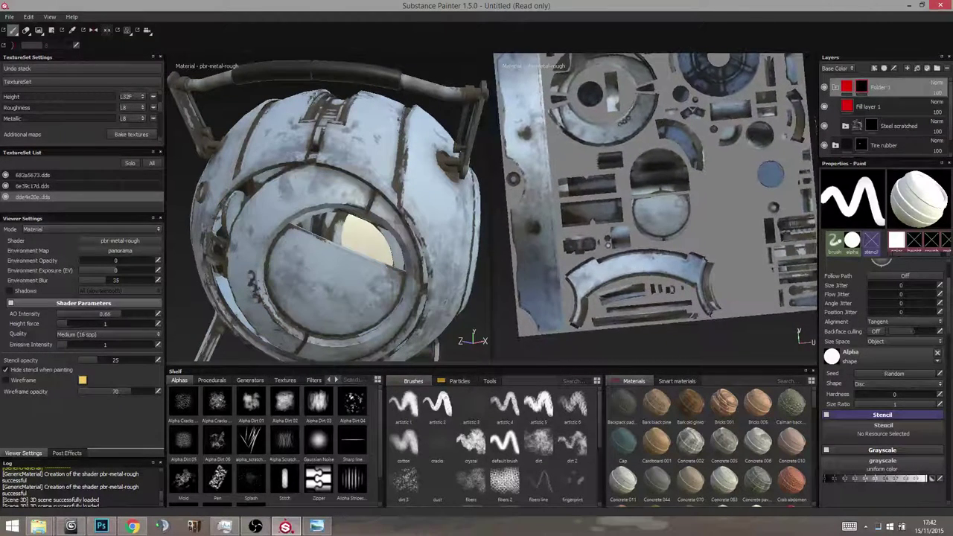
key(4)
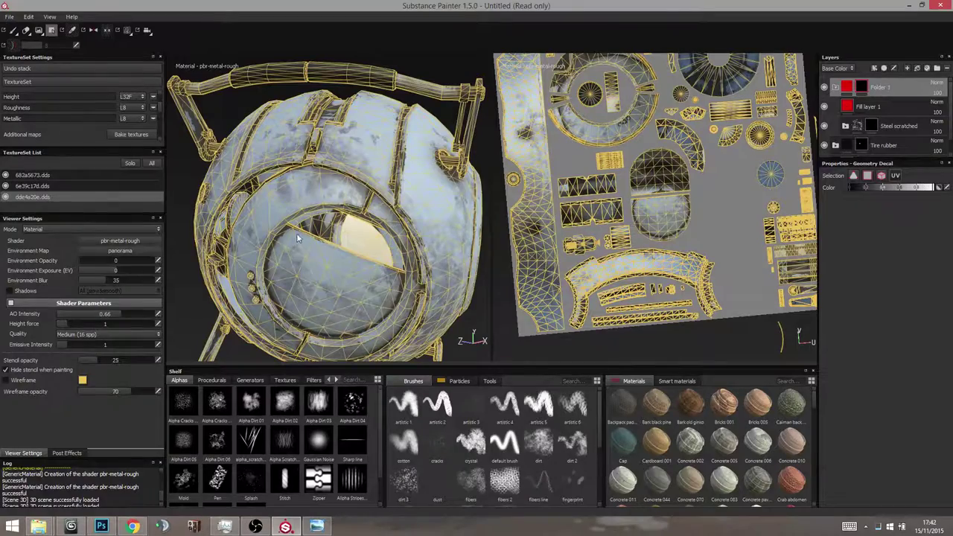
Step: Reveal red on the eye lens faces, testing and undoing extra UV islands
alt+right_drag(297, 233, 422, 232)
click(355, 223)
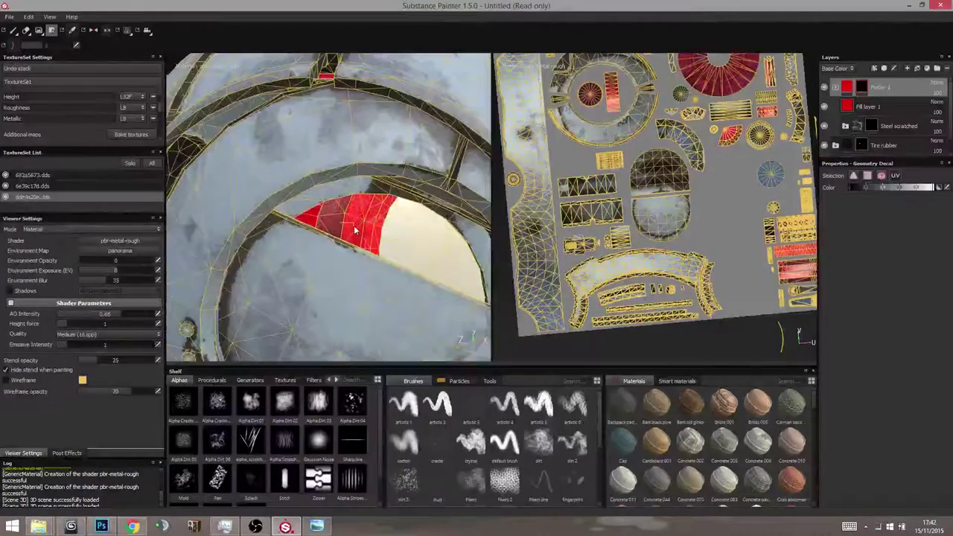
alt+drag(753, 170, 738, 181)
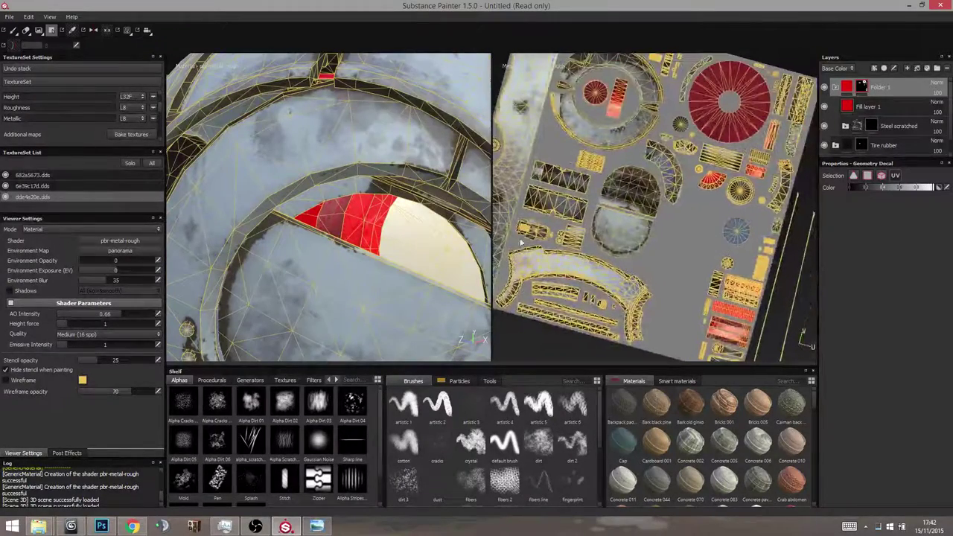
ctrl+click(356, 227)
click(368, 235)
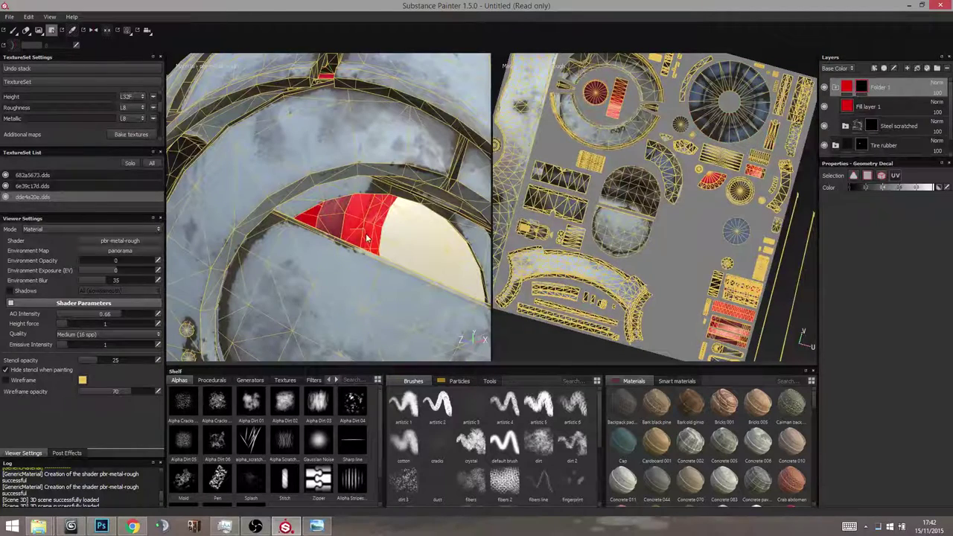
click(613, 114)
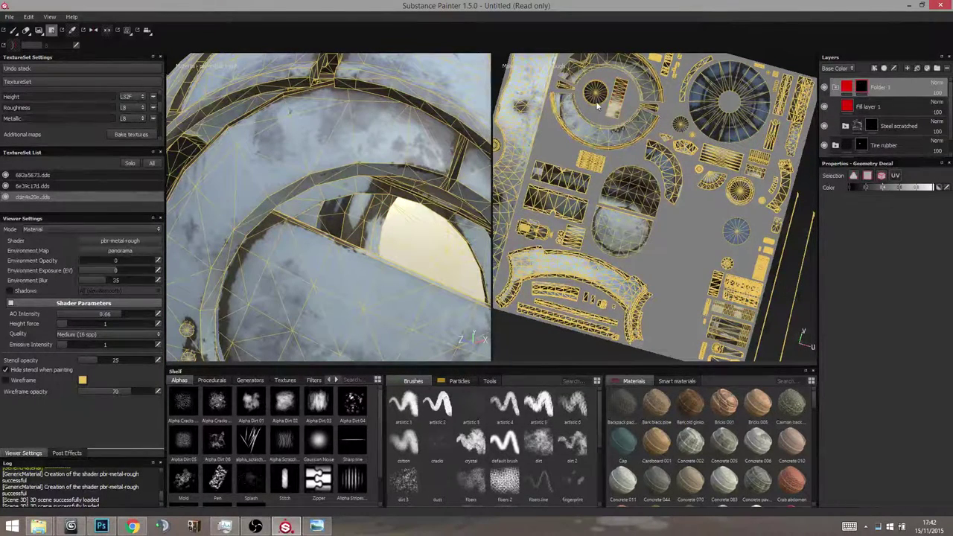
drag(345, 226, 371, 228)
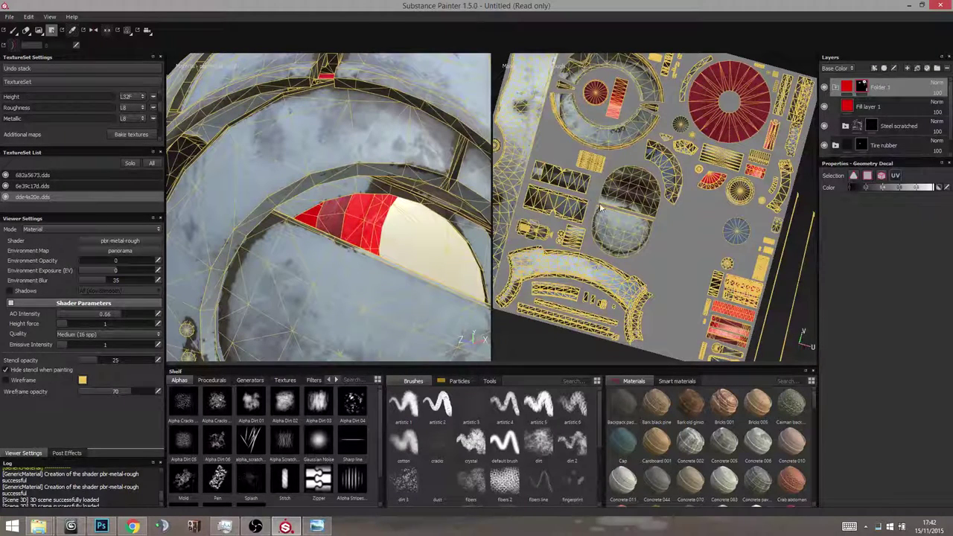
click(725, 313)
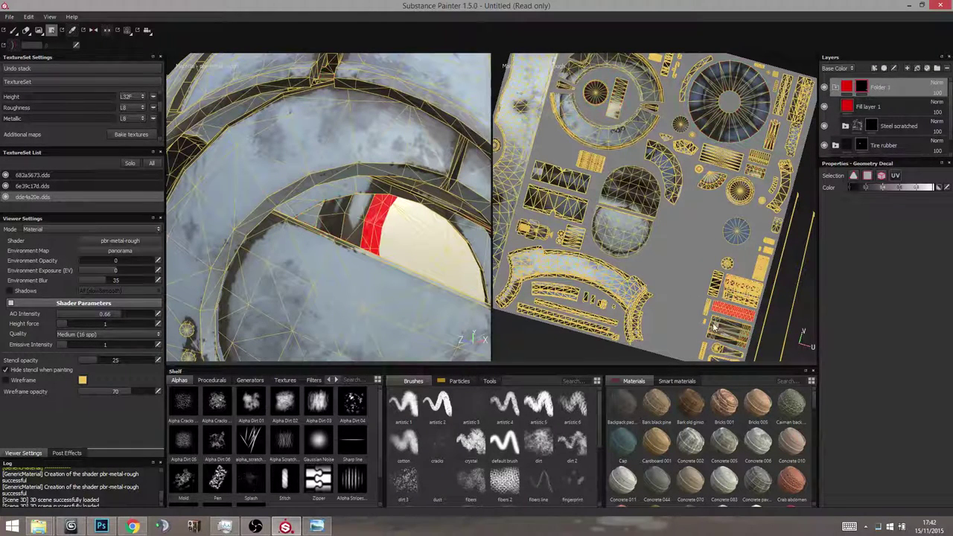
click(724, 332)
key(ctrl+z)
click(715, 131)
key(ctrl+z)
Step: Orbit around the sphere to inspect the revealed red interior from several sides
alt+drag(417, 224, 441, 252)
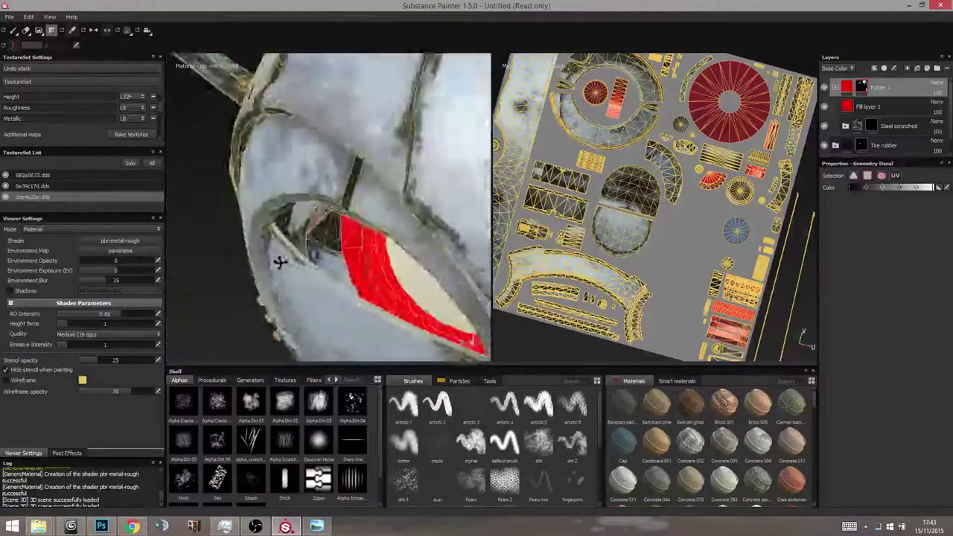
alt+drag(278, 261, 389, 277)
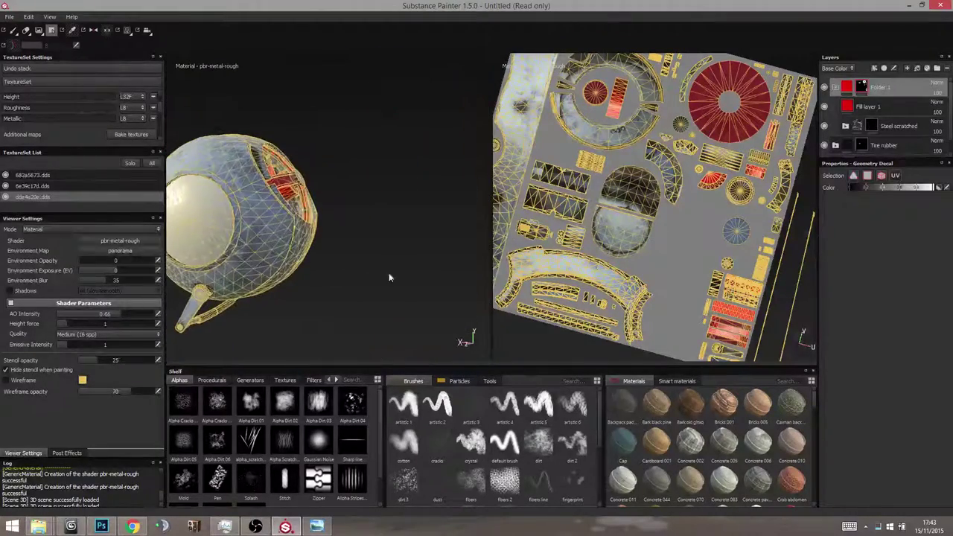
alt+drag(402, 215, 324, 208)
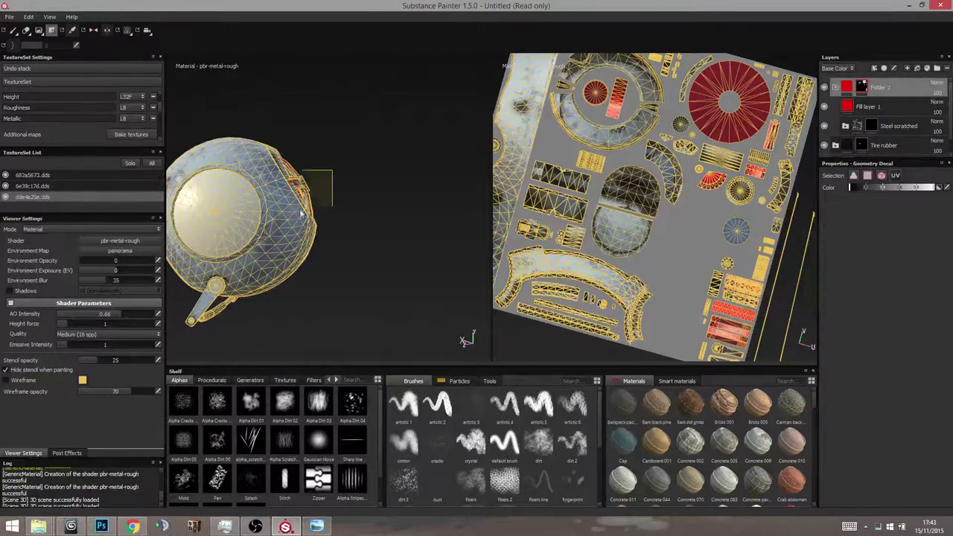
mouse_move(302, 214)
alt+mouse_down()
mouse_move(281, 254)
mouse_move(392, 189)
alt+mouse_up()
alt+drag(315, 237, 126, 196)
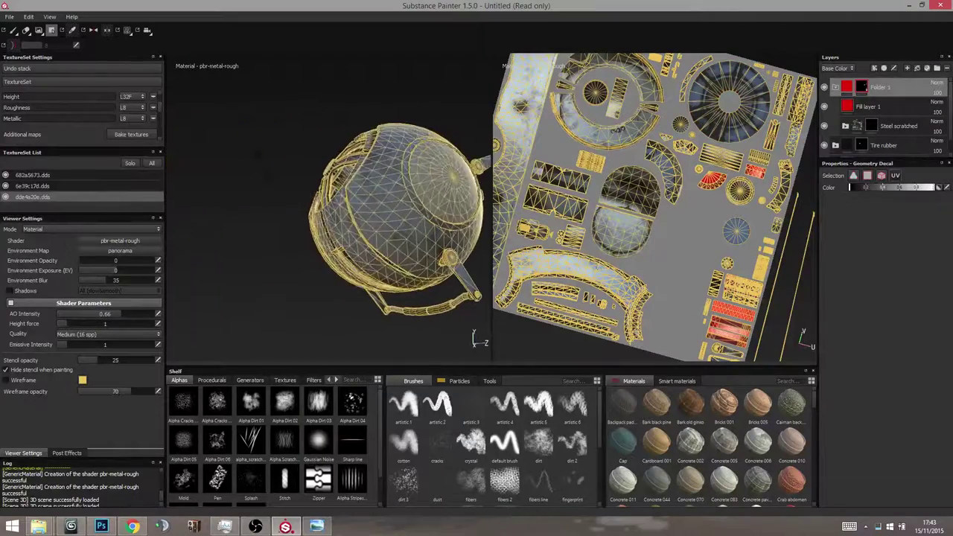
alt+drag(283, 178, 305, 145)
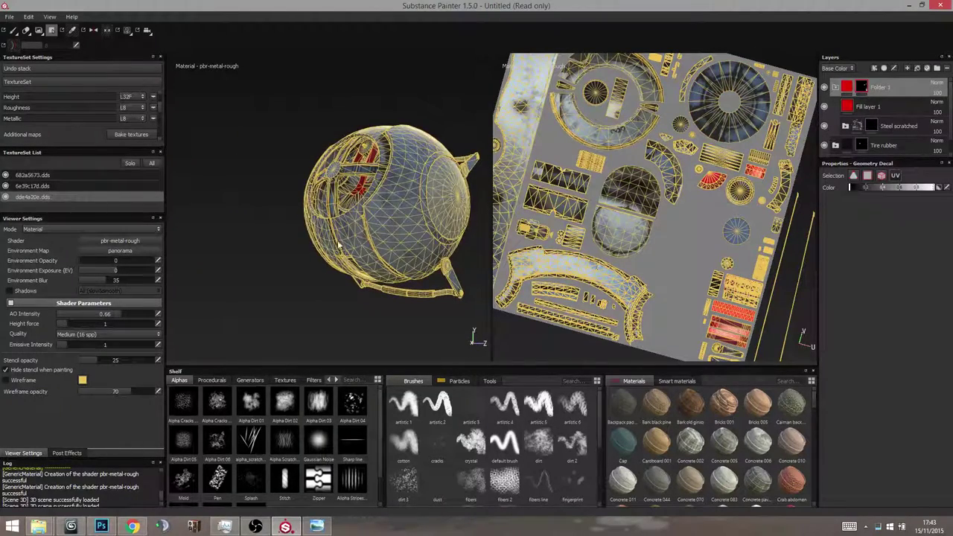
scroll(339, 245, up, 5)
mouse_move(338, 245)
alt+mouse_down()
mouse_move(376, 271)
mouse_move(288, 175)
mouse_move(657, 290)
mouse_move(379, 153)
mouse_move(378, 221)
alt+mouse_up()
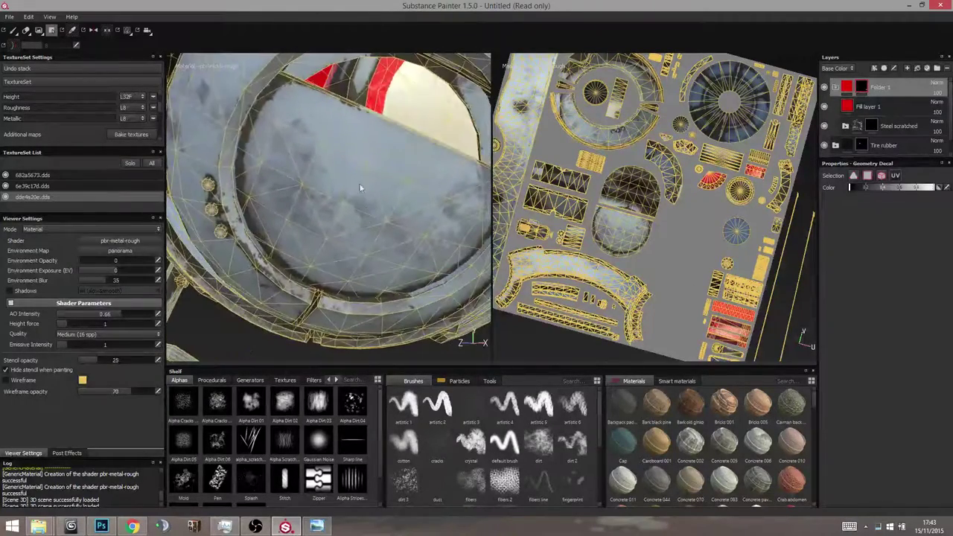
Step: Add the shell's top strip to the mask, dropping the large UV disc
click(362, 130)
alt+drag(466, 126, 492, 171)
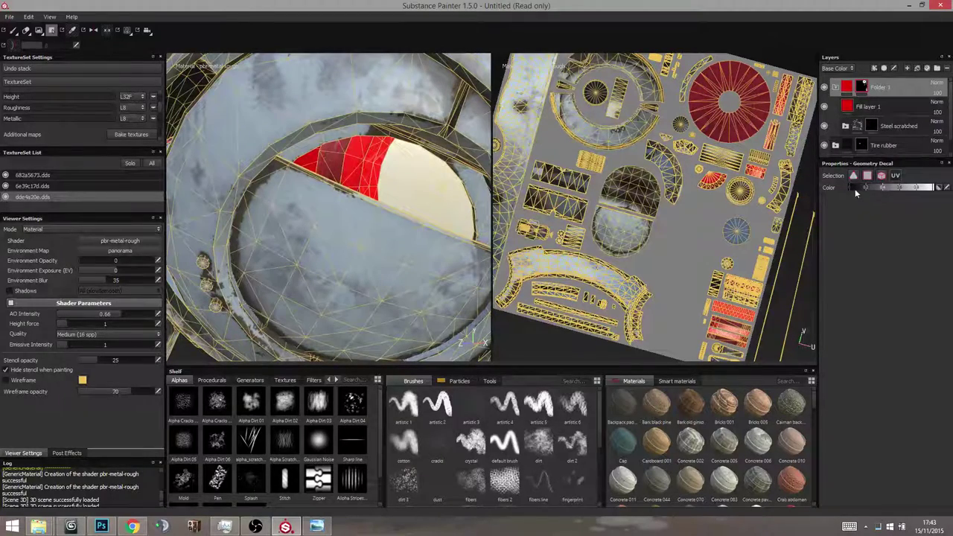
click(287, 177)
mouse_move(286, 177)
alt+mouse_down()
mouse_move(331, 221)
mouse_move(378, 142)
alt+mouse_up()
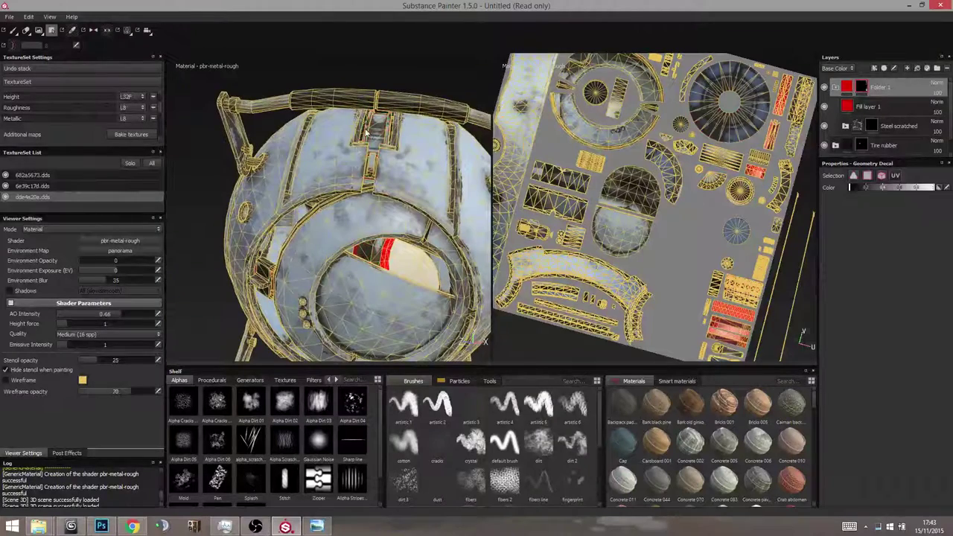
click(367, 190)
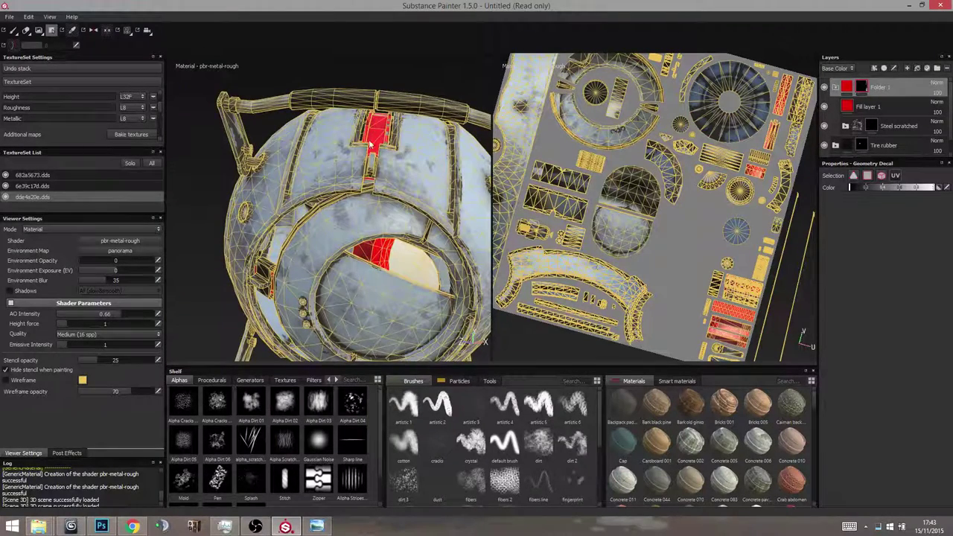
alt+drag(371, 145, 227, 185)
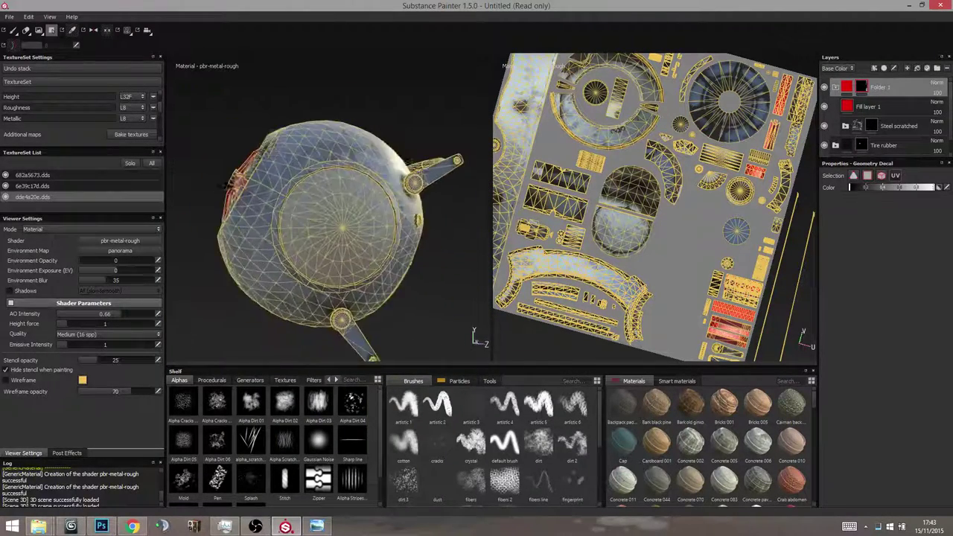
mouse_move(227, 185)
alt+mouse_down()
mouse_move(468, 336)
mouse_move(259, 217)
alt+mouse_up()
alt+right_drag(231, 214, 69, 167)
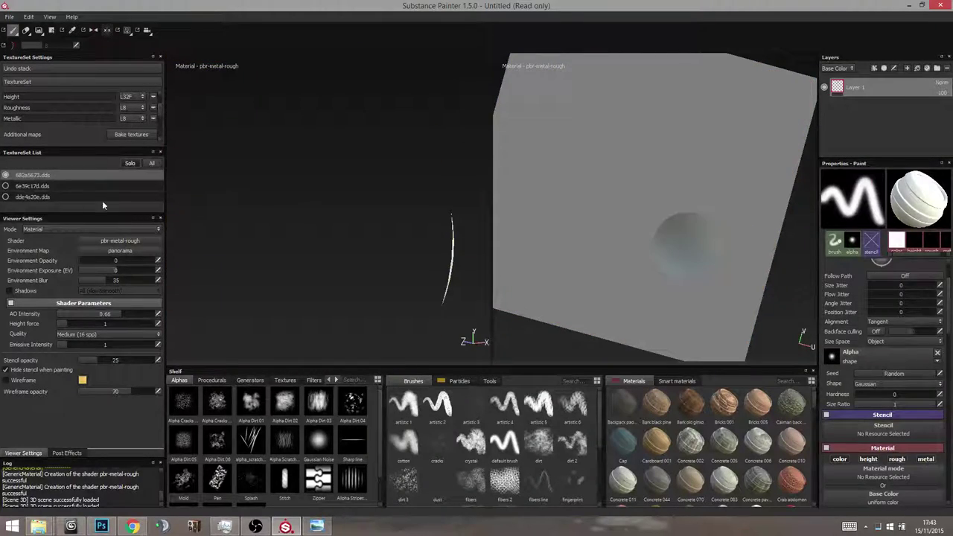
Step: Put Folder 1's mask into geometry decal face selection and zoom in on the eye ring
click(102, 198)
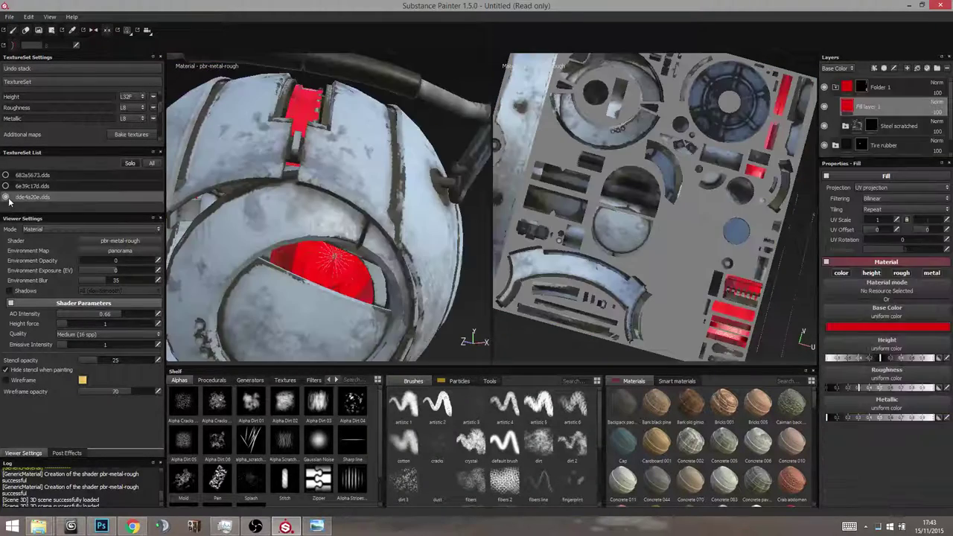
mouse_move(285, 206)
alt+mouse_down()
mouse_move(414, 254)
mouse_move(359, 292)
alt+mouse_up()
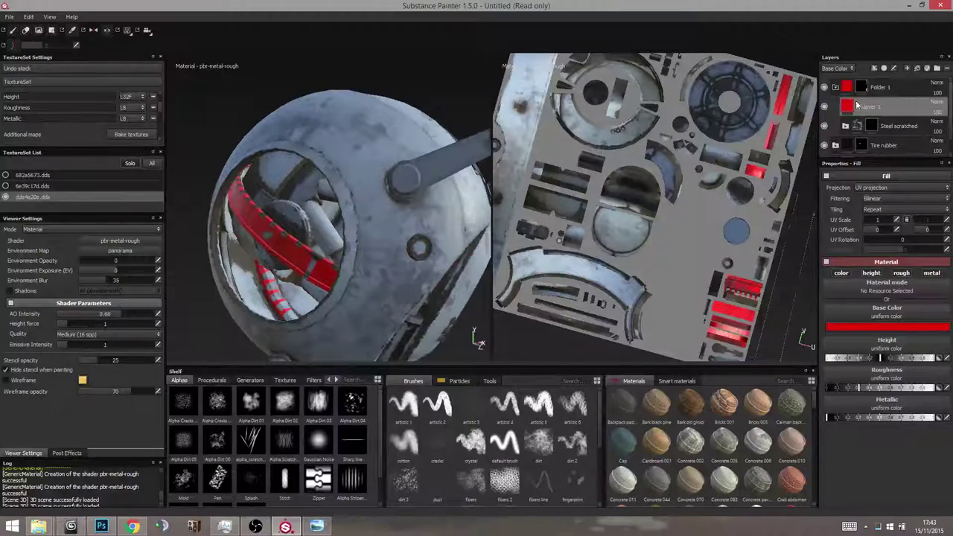
click(857, 90)
key(4)
mouse_move(392, 245)
alt+mouse_down()
mouse_move(294, 181)
mouse_move(272, 192)
mouse_move(276, 175)
alt+mouse_up()
scroll(272, 192, up, 2)
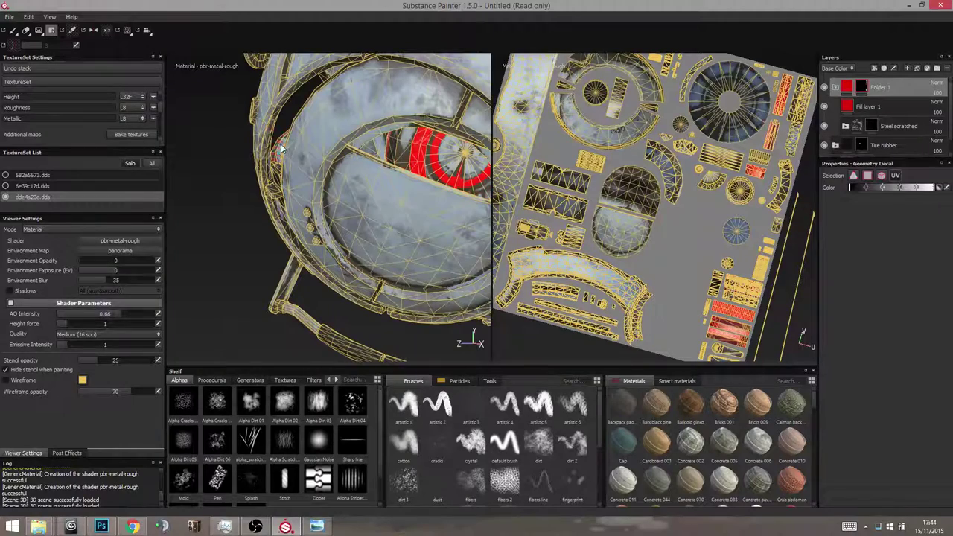
Step: Check the red fill on the eye lens, fan part and housing side, then select Fill layer 1
mouse_move(291, 173)
alt+mouse_down()
mouse_move(313, 204)
mouse_move(294, 187)
alt+mouse_up()
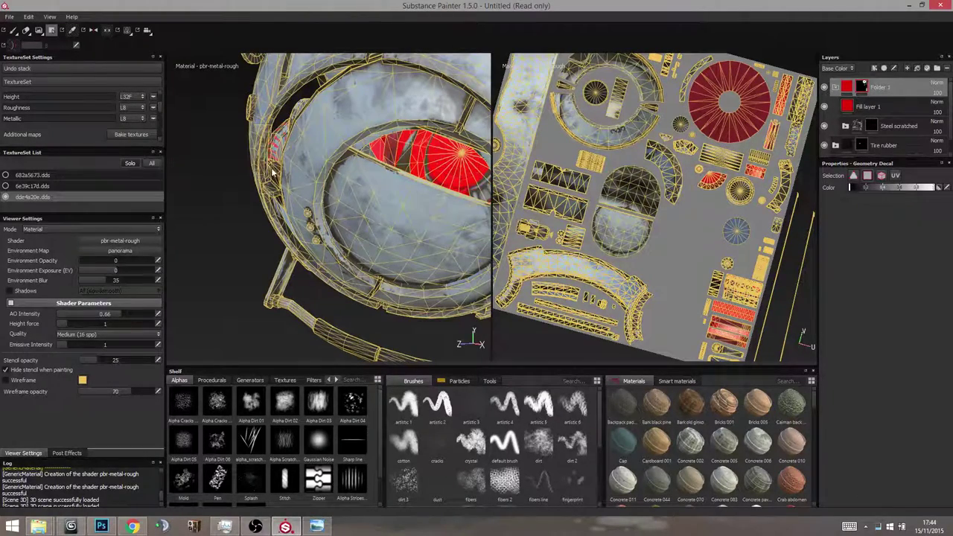
mouse_move(222, 180)
alt+mouse_down()
mouse_move(326, 237)
mouse_move(299, 227)
alt+mouse_up()
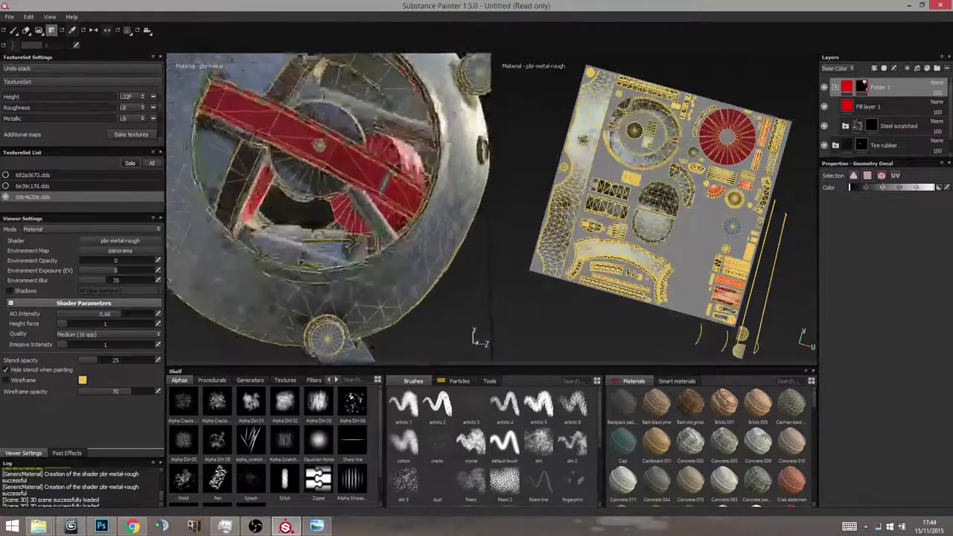
alt+drag(320, 210, 446, 220)
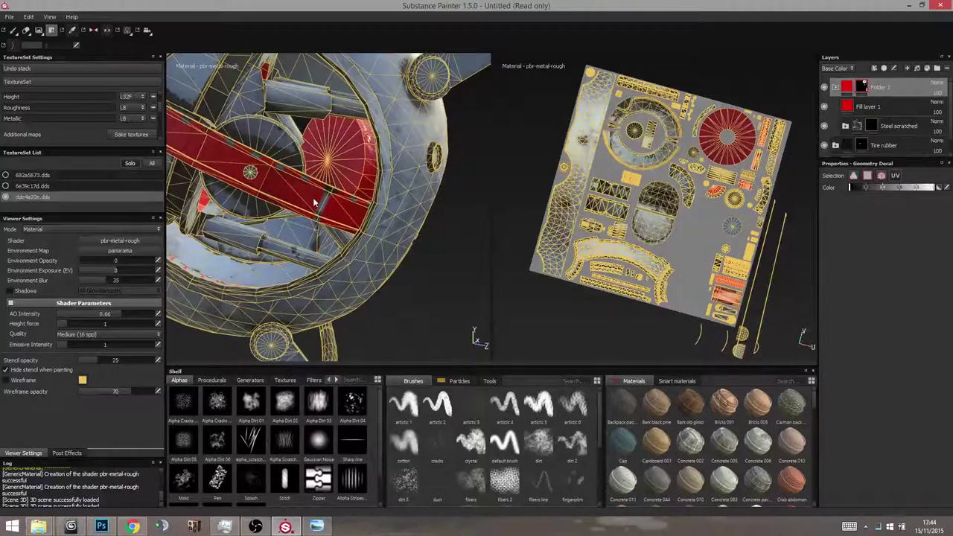
mouse_move(298, 211)
alt+mouse_down()
mouse_move(293, 237)
mouse_move(353, 240)
mouse_move(352, 250)
mouse_move(246, 227)
mouse_move(345, 251)
mouse_move(377, 273)
mouse_move(286, 176)
mouse_move(265, 170)
mouse_move(405, 198)
mouse_move(432, 216)
mouse_move(462, 241)
mouse_move(422, 219)
mouse_move(351, 238)
mouse_move(351, 260)
mouse_move(315, 255)
mouse_move(427, 233)
mouse_move(394, 275)
mouse_move(362, 287)
mouse_move(379, 216)
mouse_move(475, 337)
mouse_move(470, 213)
mouse_move(313, 270)
mouse_move(343, 226)
mouse_move(384, 257)
mouse_move(288, 279)
alt+mouse_up()
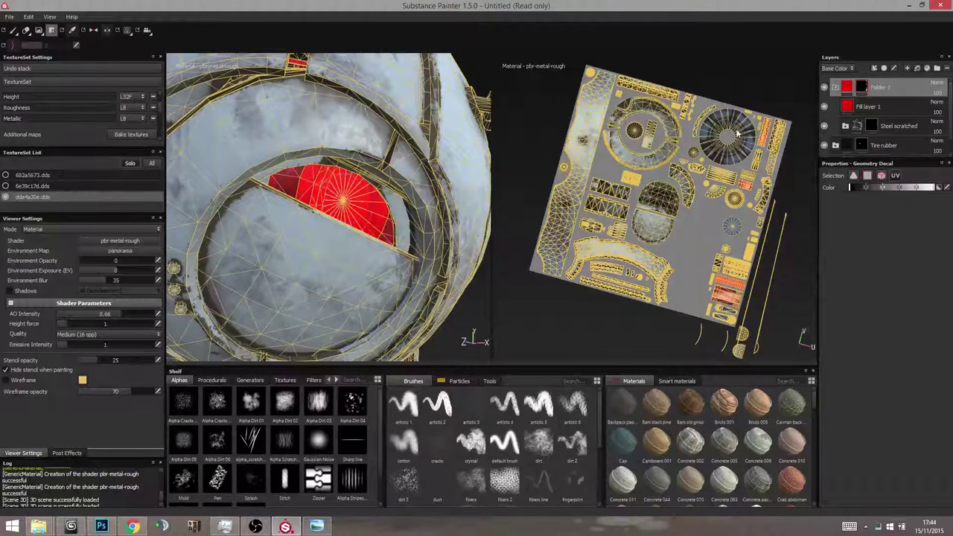
click(865, 106)
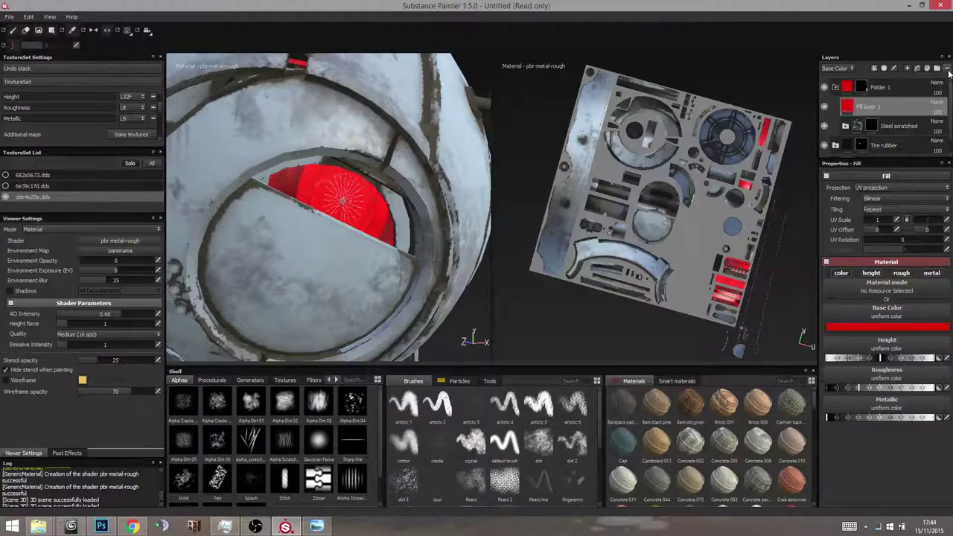
Step: Delete Fill layer 1 and select the Tire rubber layer's mask
click(941, 68)
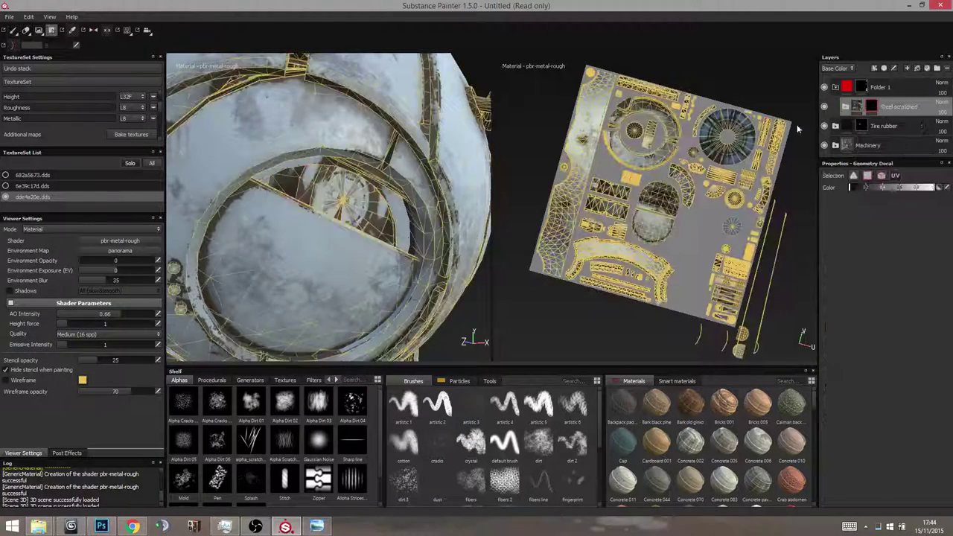
mouse_move(304, 251)
alt+mouse_down()
mouse_move(336, 256)
mouse_move(350, 246)
alt+mouse_up()
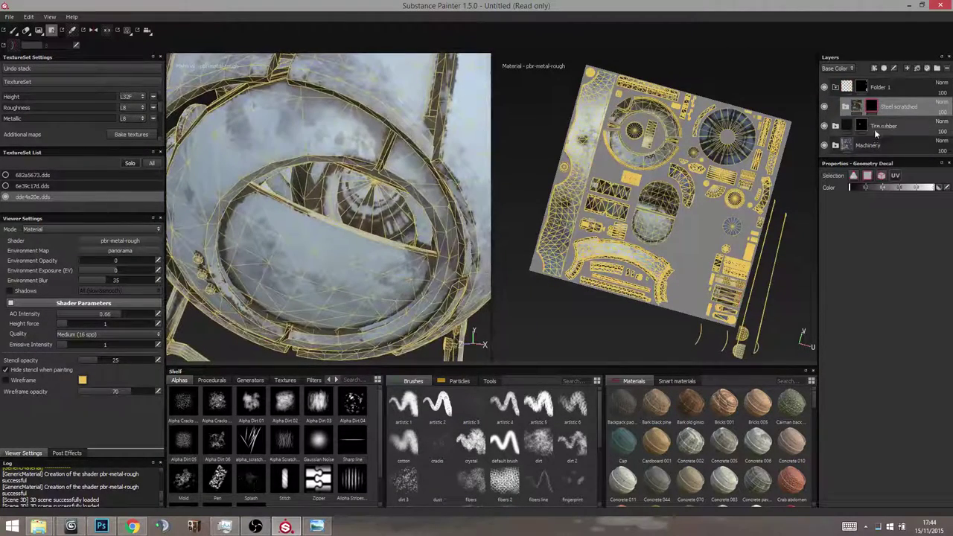
click(881, 127)
click(860, 128)
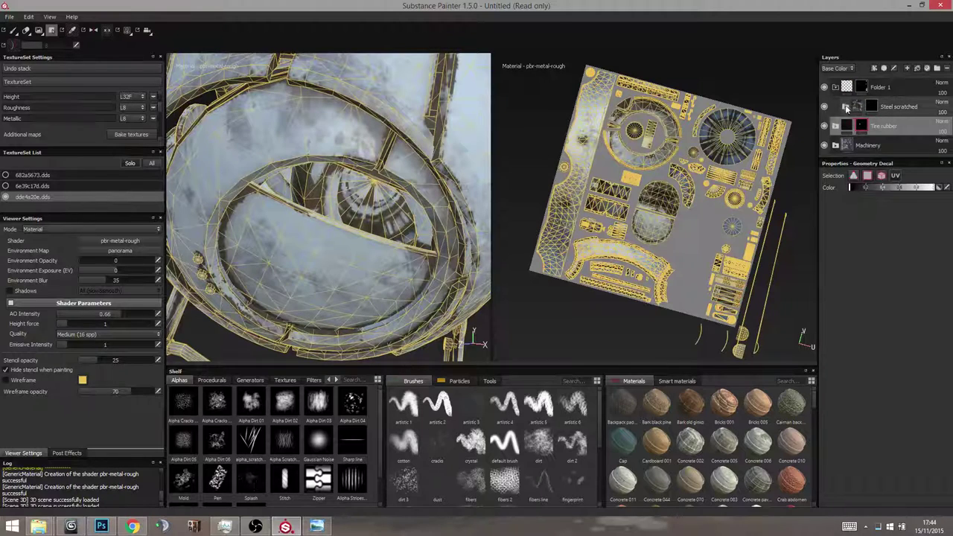
Step: Toggle the Steel scratched layer to reveal worn edges and show only the 3D view
click(847, 110)
click(824, 107)
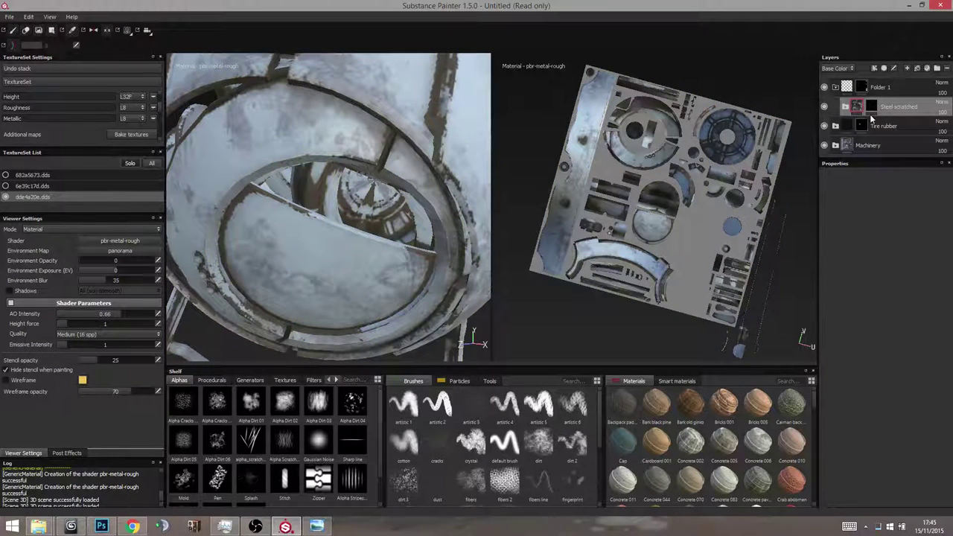
mouse_move(728, 130)
alt+mouse_down()
mouse_move(715, 128)
mouse_move(899, 78)
alt+mouse_up()
key(F2)
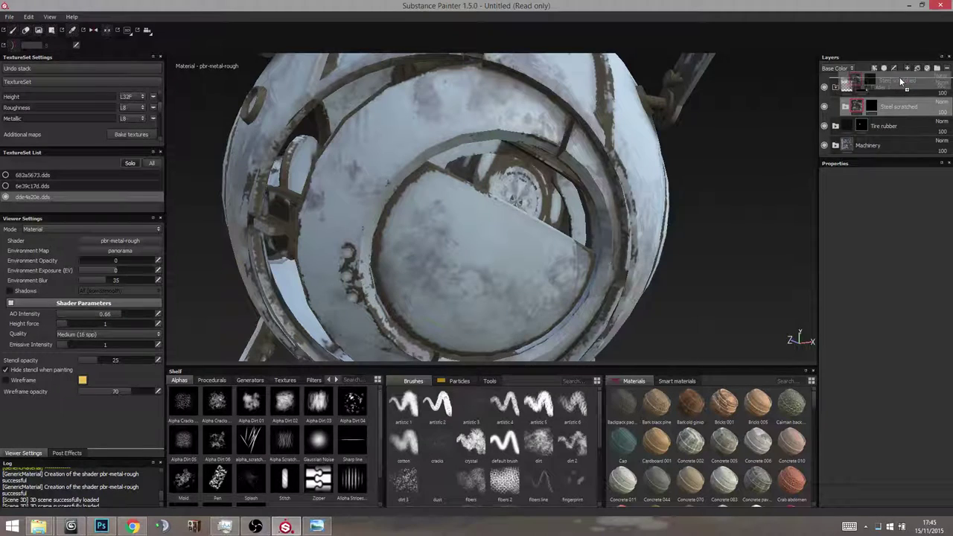
Step: Expand the Steel scratched folder to review its sublayers, then collapse it
alt+drag(745, 155, 812, 112)
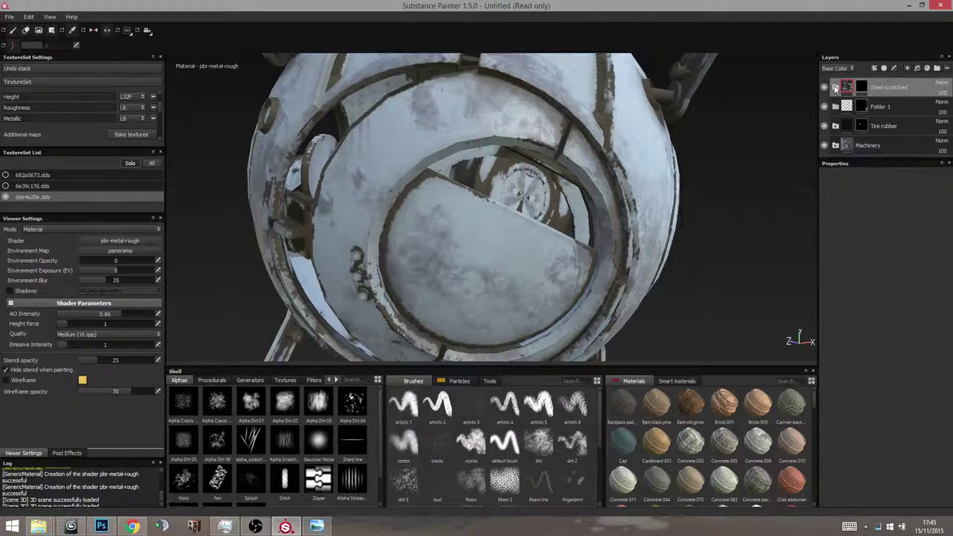
click(835, 87)
scroll(842, 104, up, 2)
mouse_move(702, 132)
alt+mouse_down()
mouse_move(623, 164)
mouse_move(579, 227)
alt+mouse_up()
scroll(614, 187, down, 2)
scroll(615, 187, up, 2)
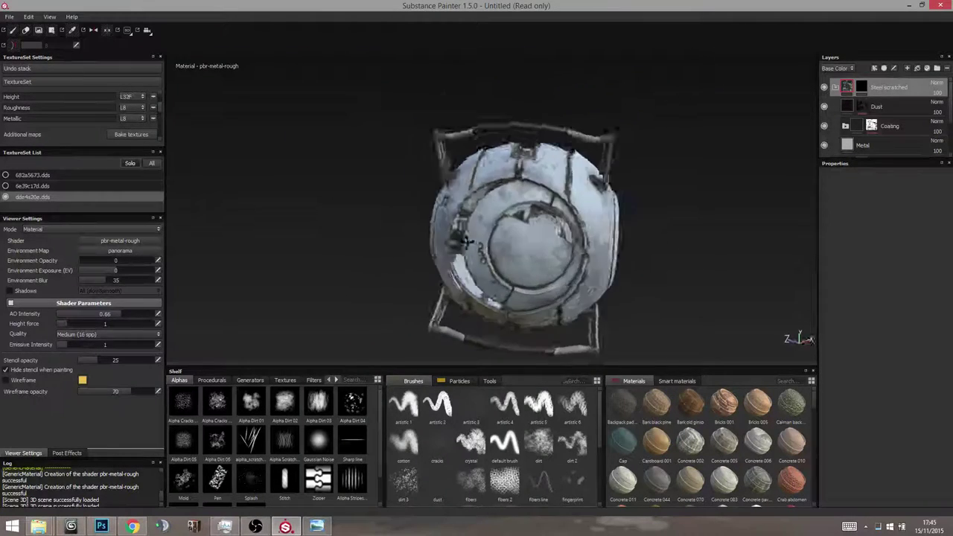
scroll(580, 227, up, 2)
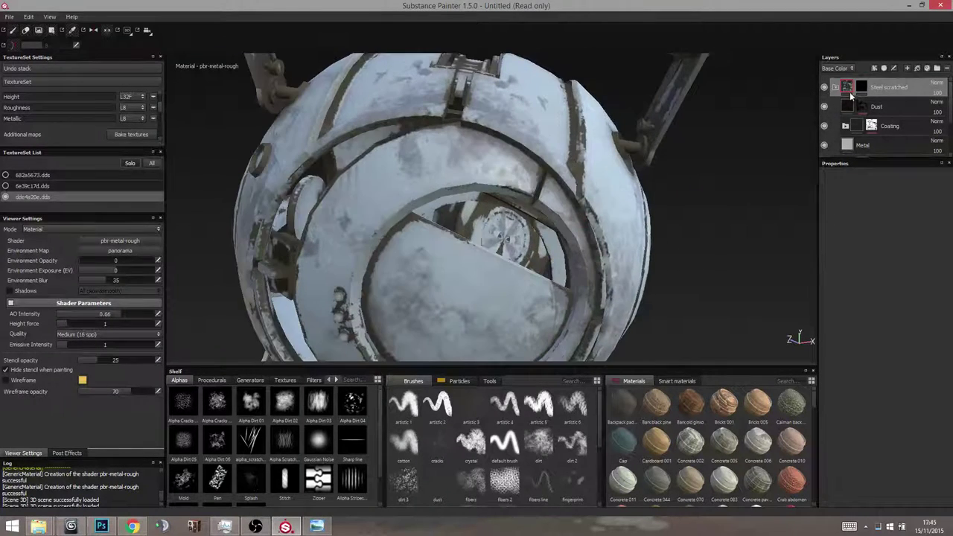
click(837, 87)
Step: Add a fill layer at the top of the stack, then delete it again
click(917, 68)
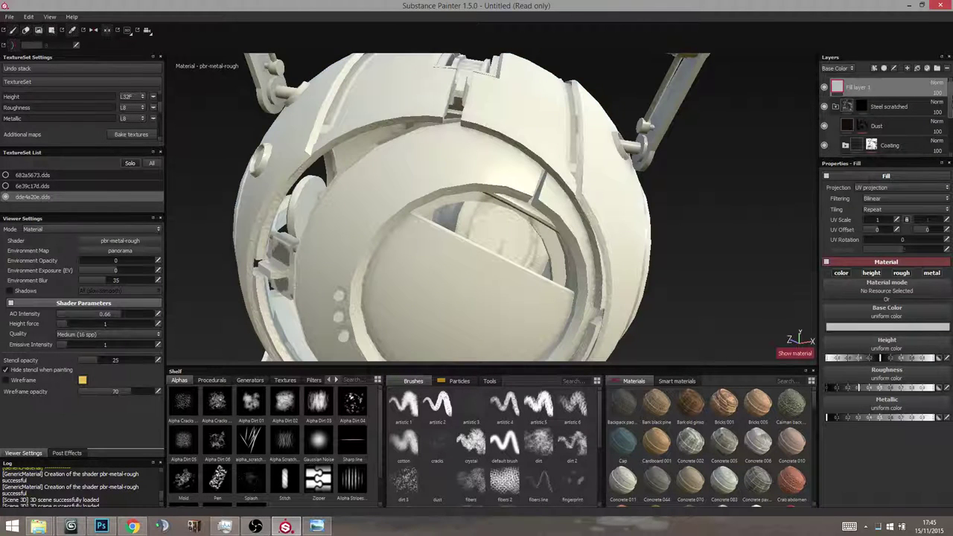
click(948, 67)
scroll(831, 100, down, 1)
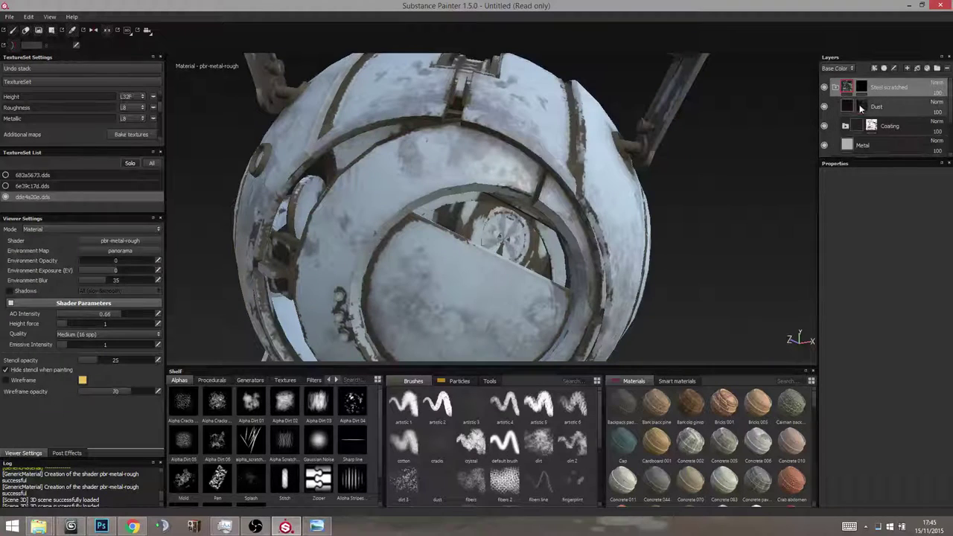
scroll(864, 112, down, 1)
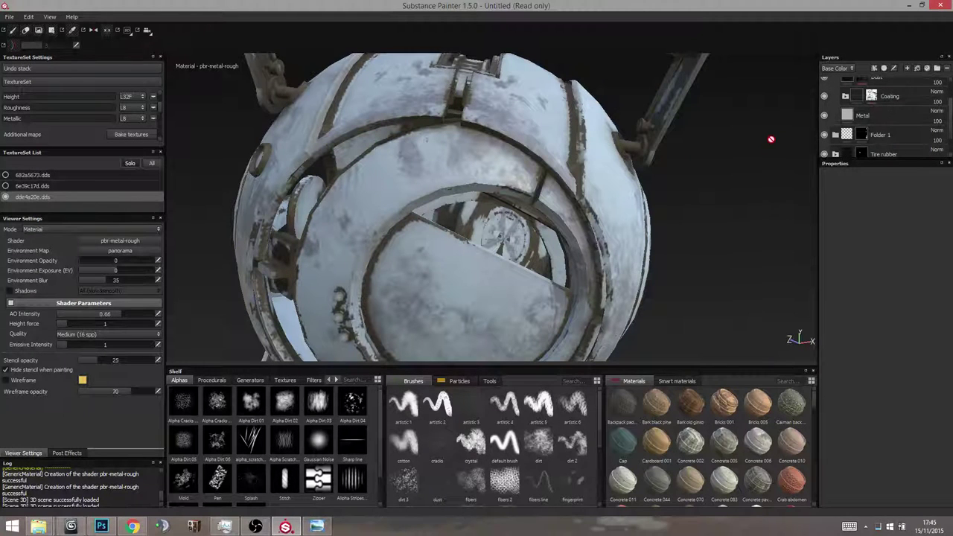
alt+drag(770, 141, 745, 153)
scroll(891, 125, up, 2)
click(835, 88)
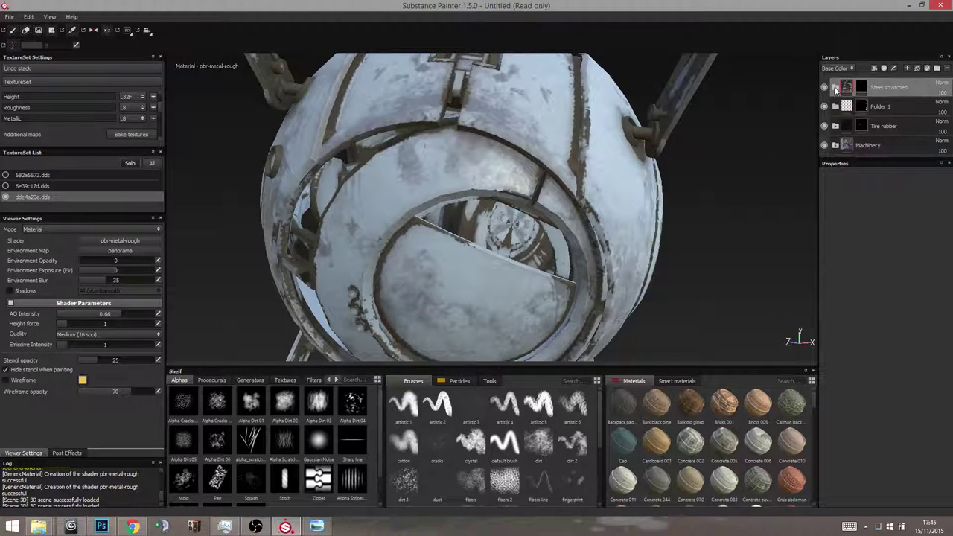
Step: Move the Steel scratched layer into Folder 1 and delete its mask
click(825, 107)
click(864, 90)
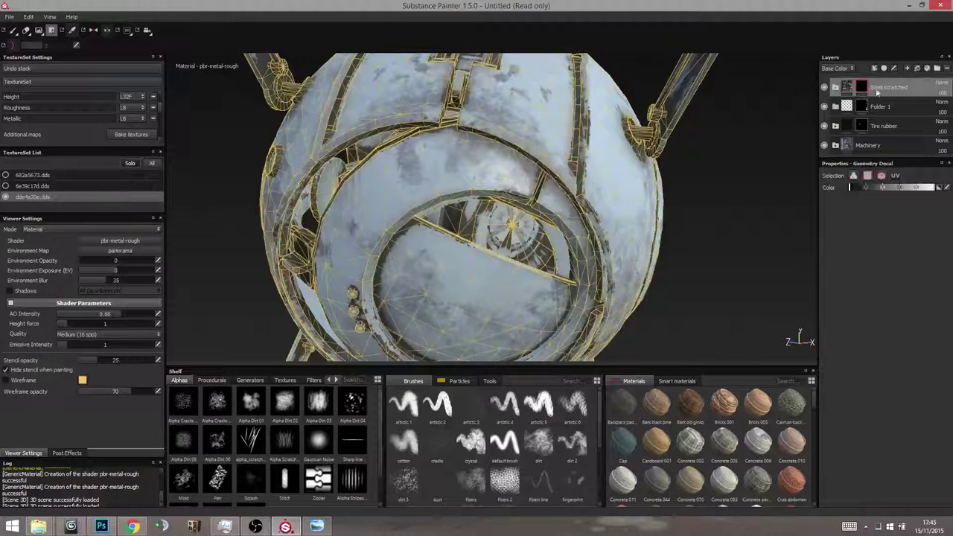
drag(889, 88, 878, 110)
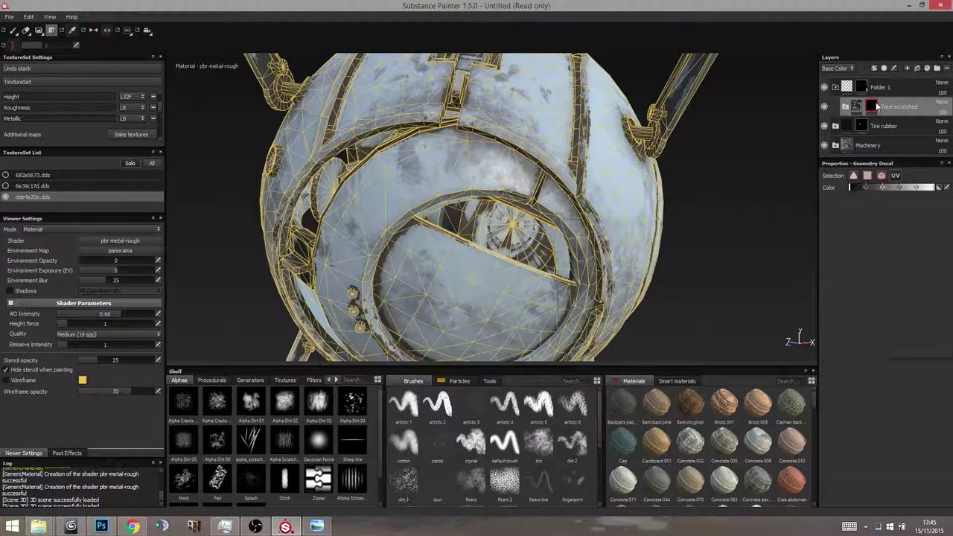
right_click(877, 107)
click(852, 199)
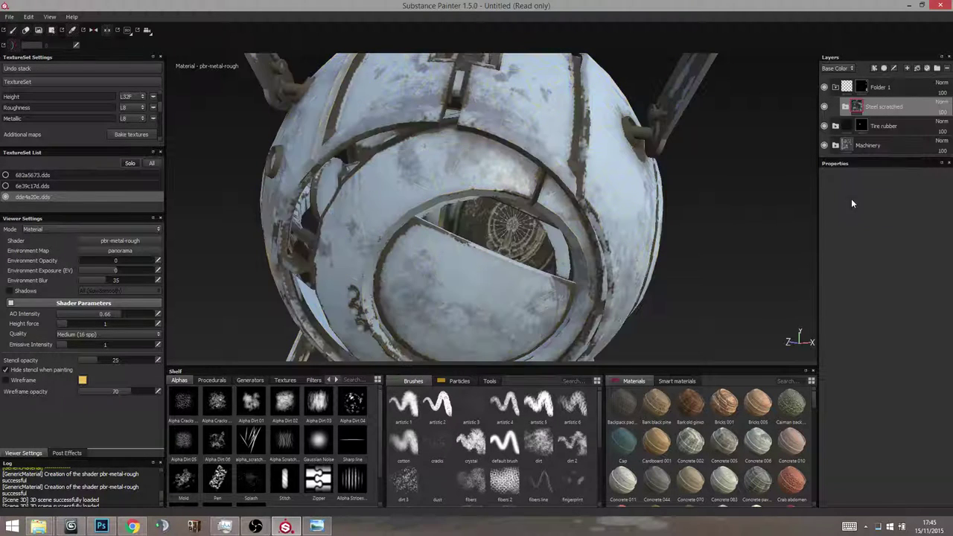
Step: Show all three texture sets together and inspect the robot's front grill
alt+drag(566, 216, 600, 222)
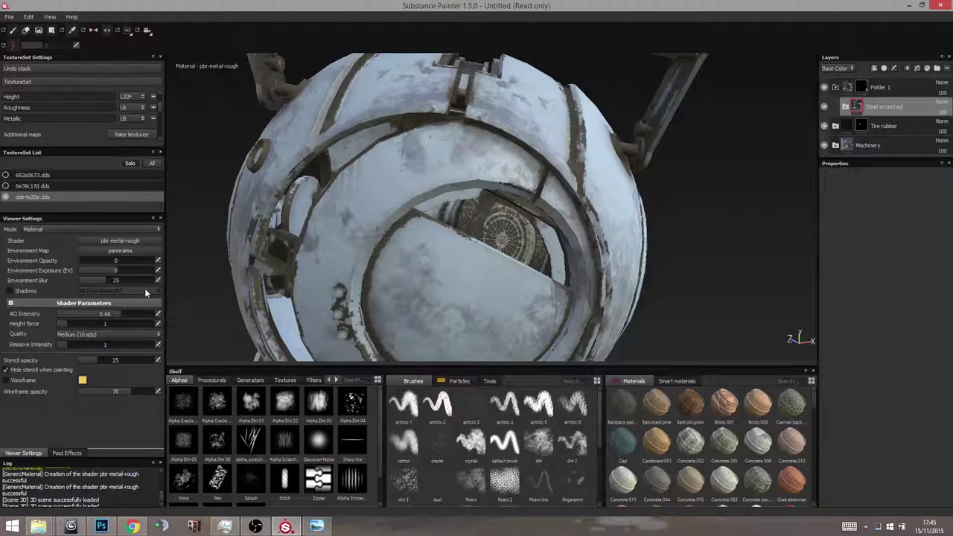
click(151, 163)
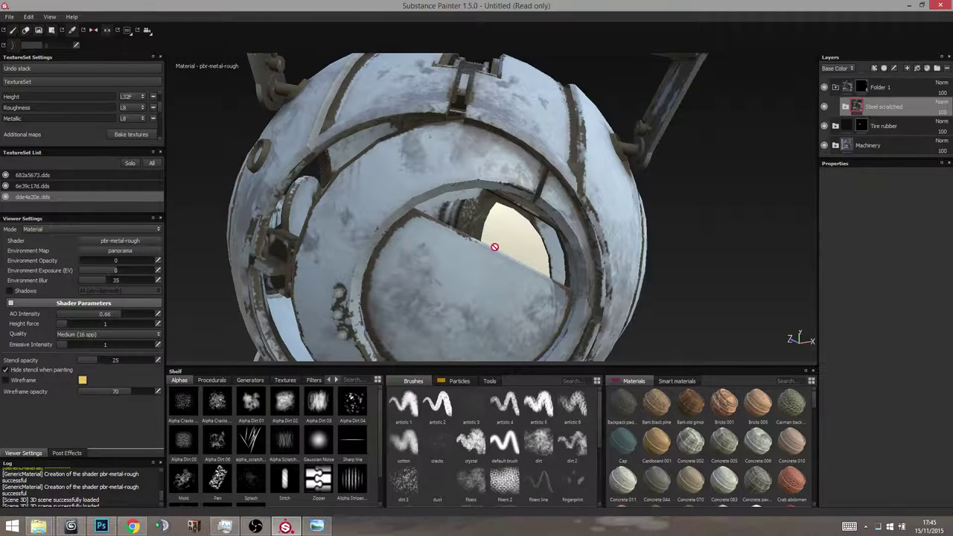
alt+drag(492, 246, 500, 259)
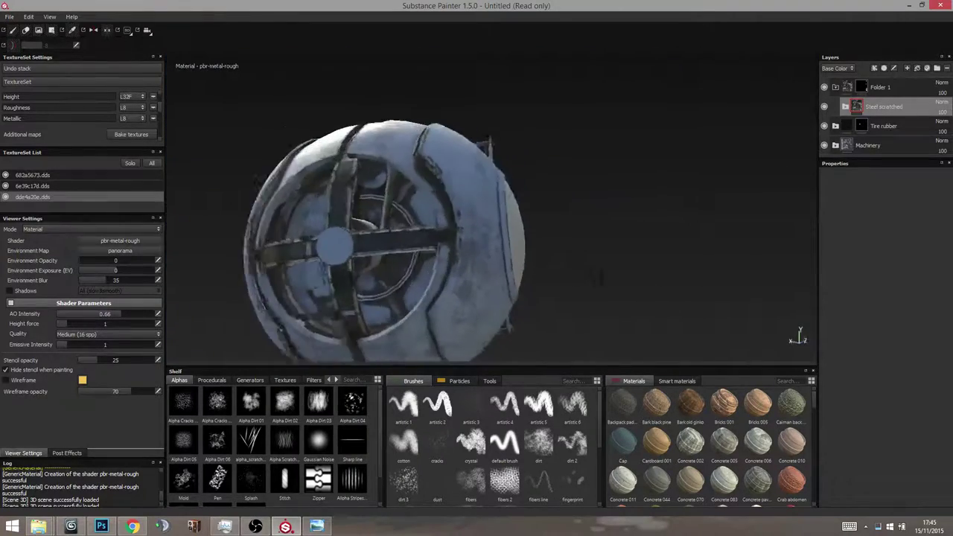
mouse_move(500, 259)
alt+mouse_down()
mouse_move(552, 260)
mouse_move(366, 213)
mouse_move(431, 177)
mouse_move(443, 197)
alt+mouse_up()
scroll(552, 259, up, 3)
Step: Lower the UnderPaint fill's roughness inside the Coating folder to about 0.2
click(845, 107)
scroll(862, 128, down, 1)
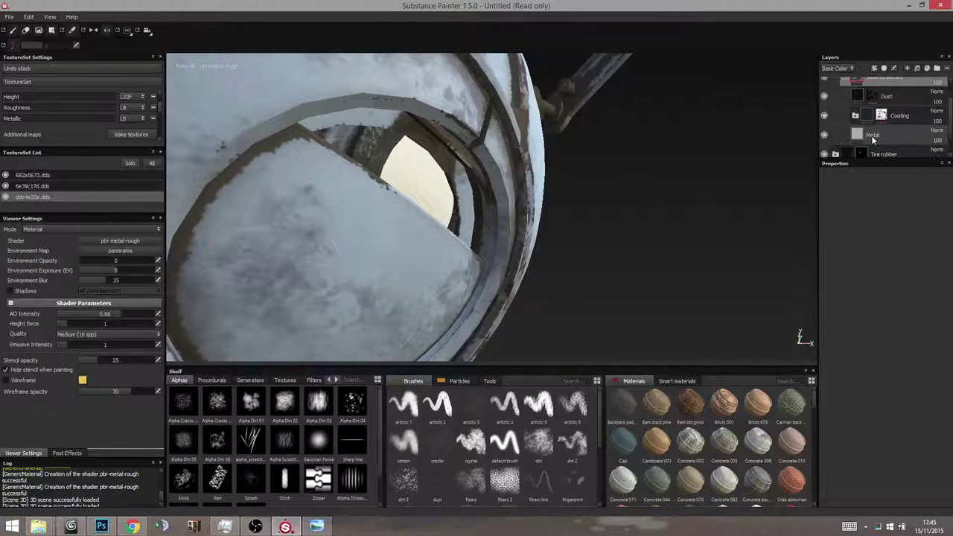
click(872, 136)
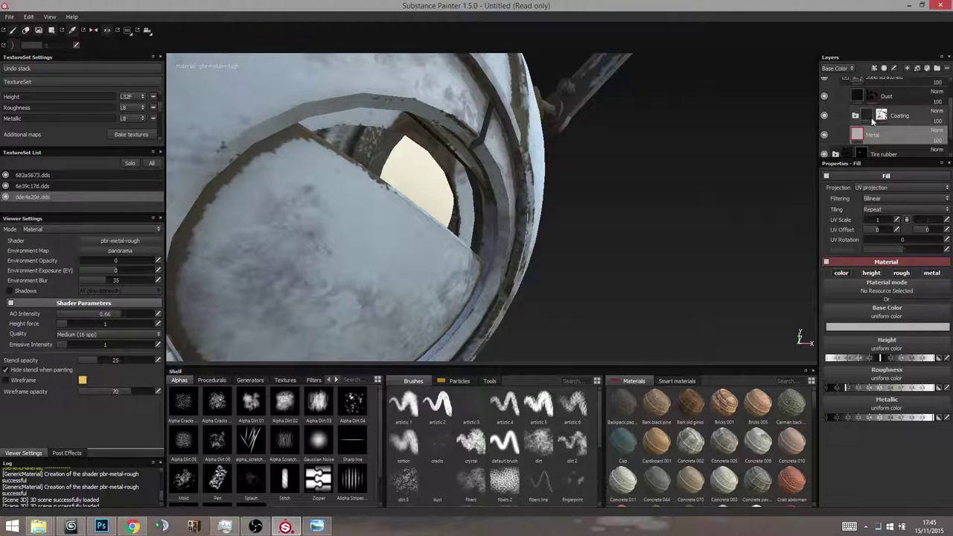
click(871, 116)
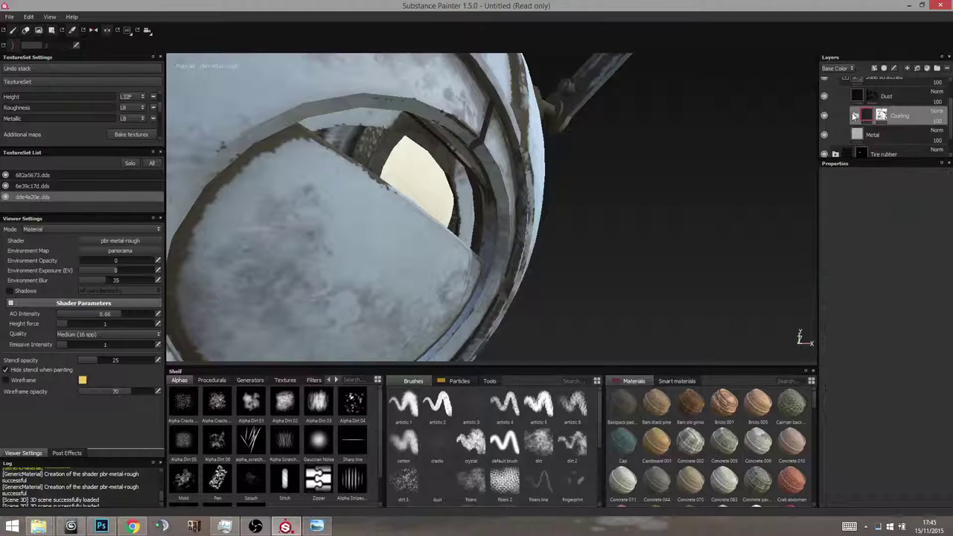
click(854, 116)
click(894, 152)
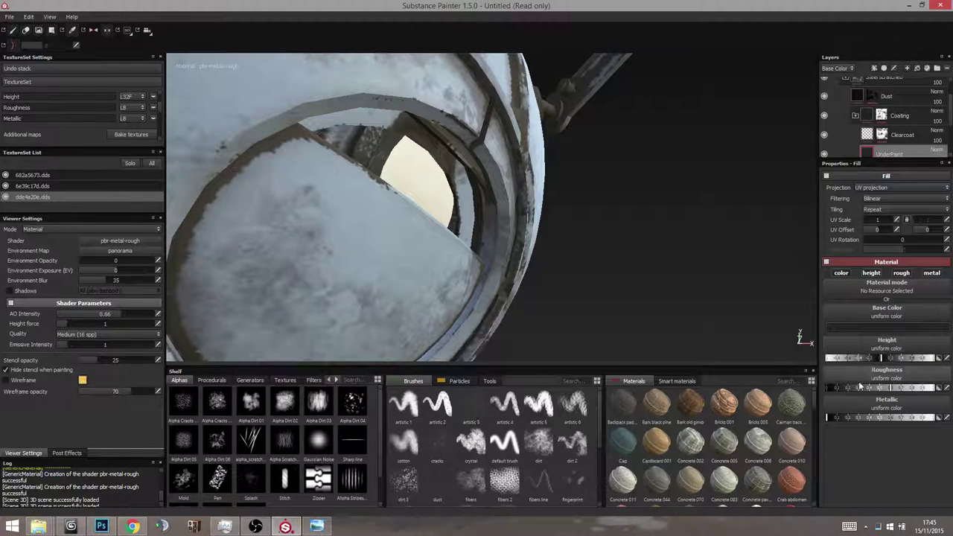
drag(860, 386, 866, 389)
Step: Compare the new shading on the model and select the Clearcoat layer's mask
mouse_move(687, 299)
alt+mouse_down()
mouse_move(606, 283)
mouse_move(577, 259)
mouse_move(685, 306)
alt+mouse_up()
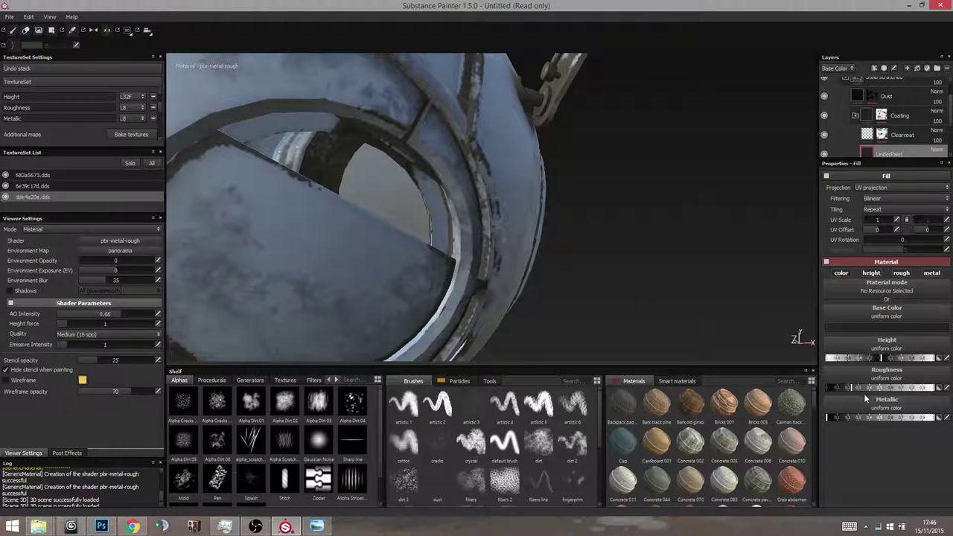
alt+drag(588, 317, 566, 298)
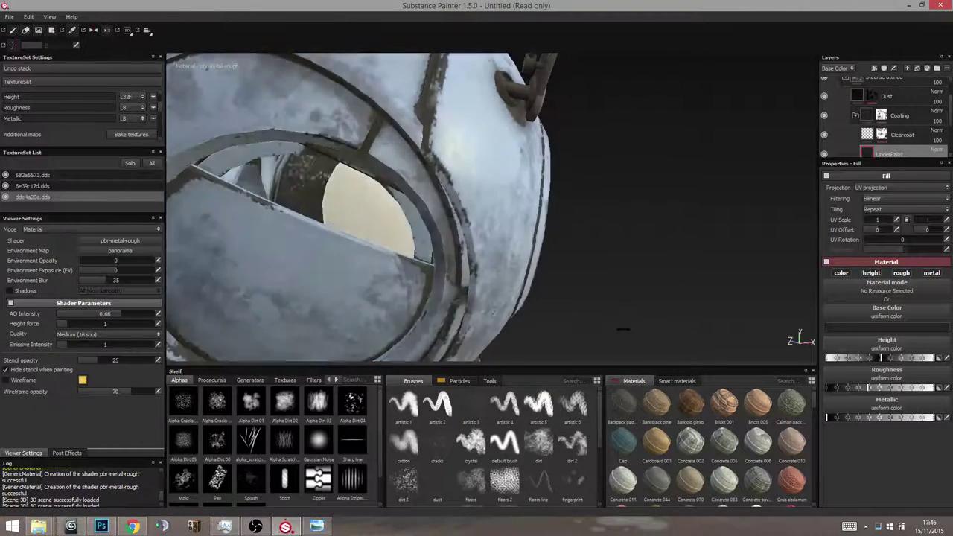
click(881, 134)
Step: Reduce the Clearcoat MG Mask Builder's AO Range from 0.45 to 0.32 and view the robot's front
key(4)
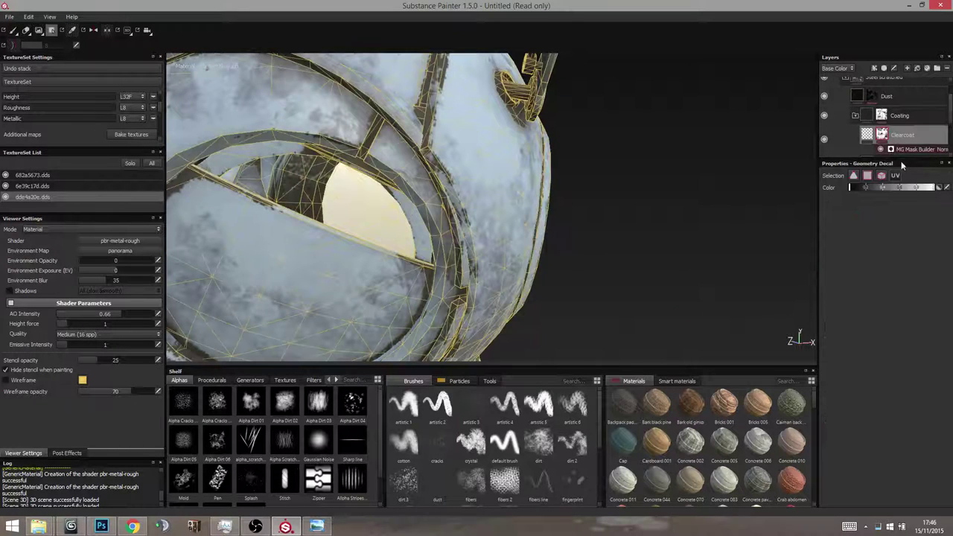
click(914, 149)
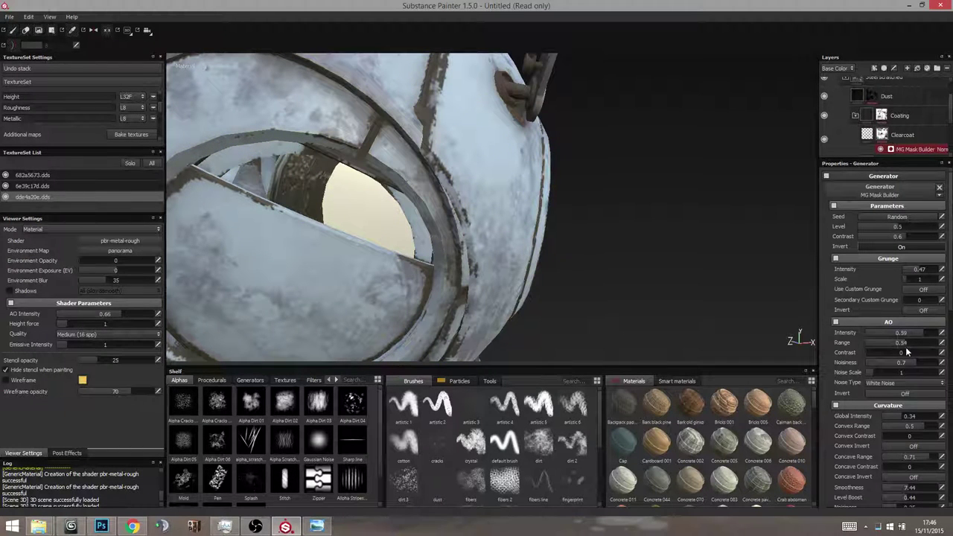
drag(901, 342, 892, 342)
scroll(913, 436, down, 2)
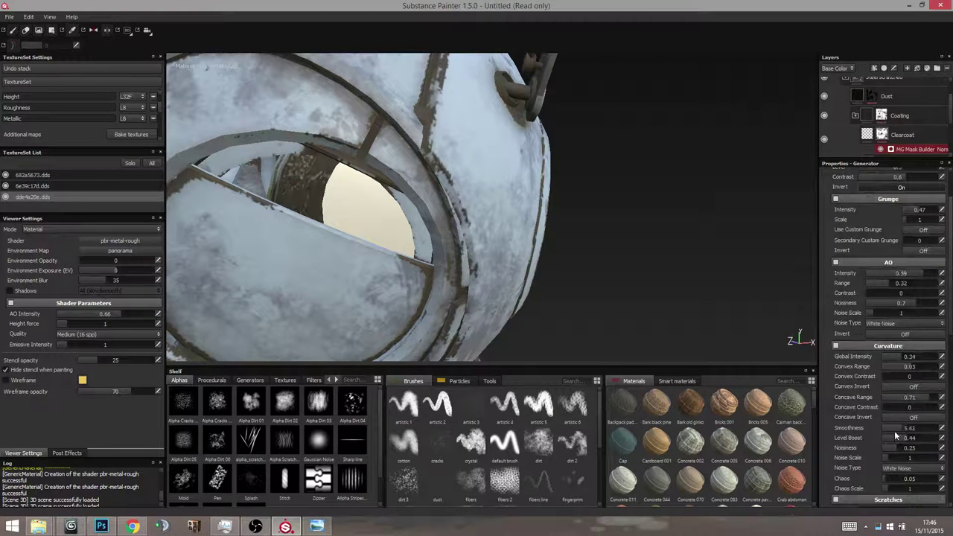
scroll(905, 402, up, 2)
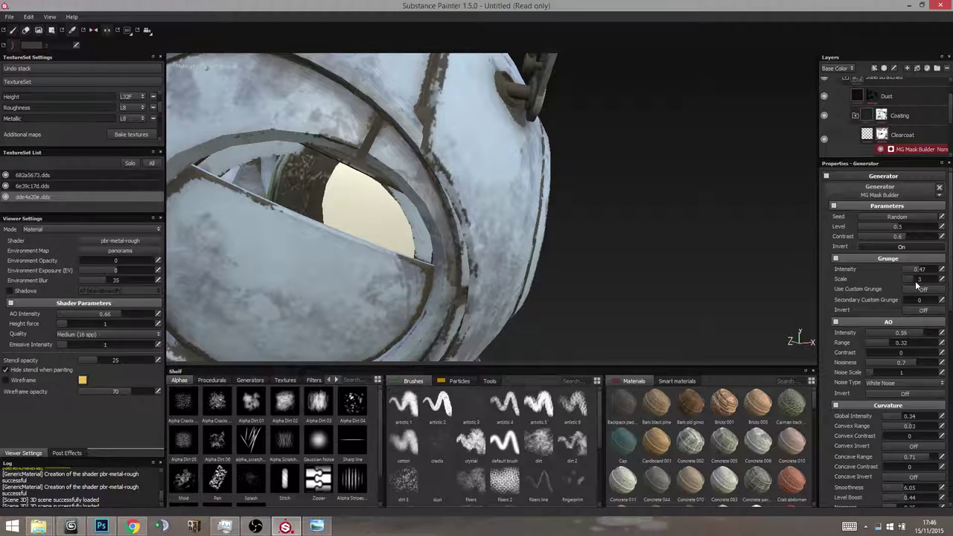
mouse_move(789, 249)
alt+mouse_down()
mouse_move(572, 239)
mouse_move(517, 255)
mouse_move(487, 224)
mouse_move(525, 208)
mouse_move(514, 201)
mouse_move(521, 215)
alt+mouse_up()
scroll(898, 117, up, 2)
scroll(898, 118, up, 3)
mouse_move(566, 156)
alt+mouse_down()
mouse_move(617, 148)
mouse_move(639, 164)
alt+mouse_up()
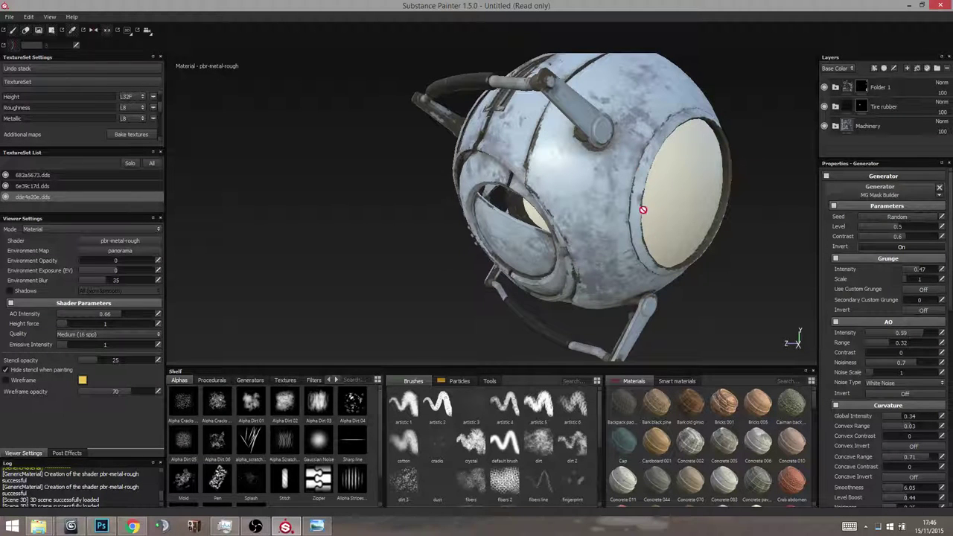
Step: Select the Machinery folder, then switch to the 682a5673.dds texture set
alt+drag(554, 235, 626, 255)
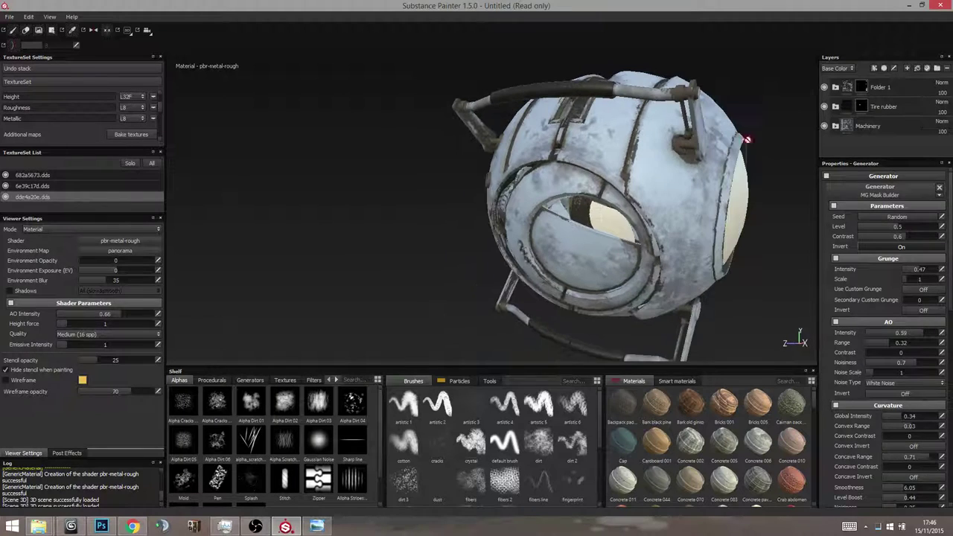
click(894, 123)
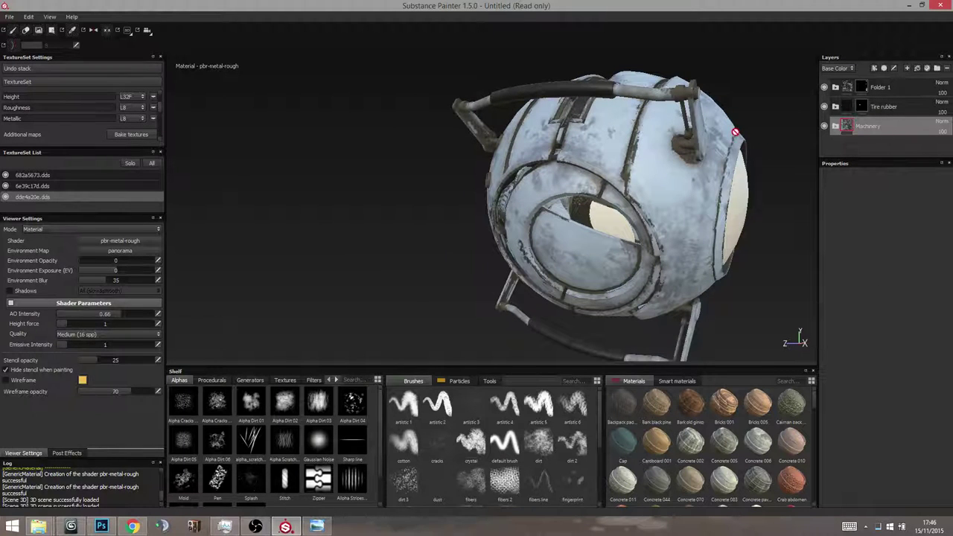
alt+drag(736, 132, 621, 134)
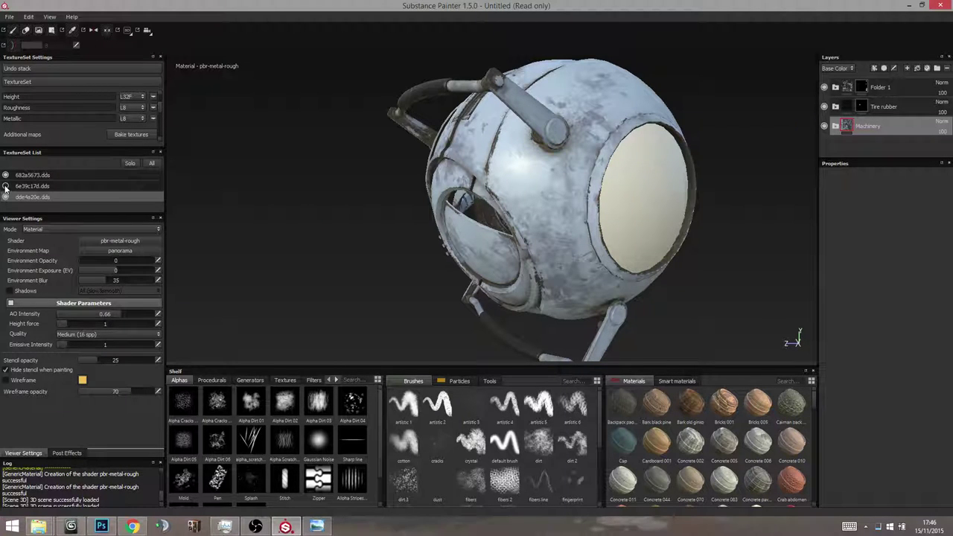
click(30, 176)
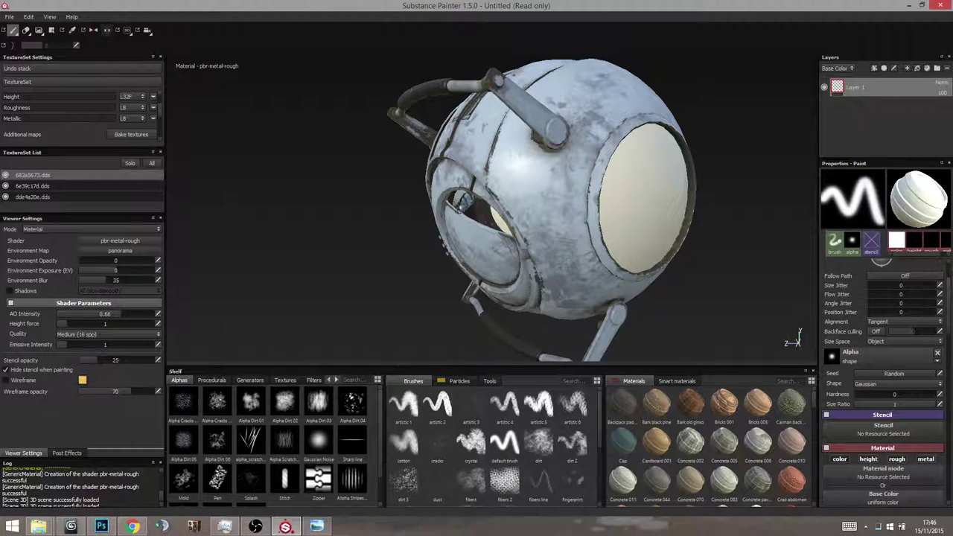
Step: Paste the Machinery folder into the 682a5673.dds texture set and delete its empty Layer 1
click(45, 198)
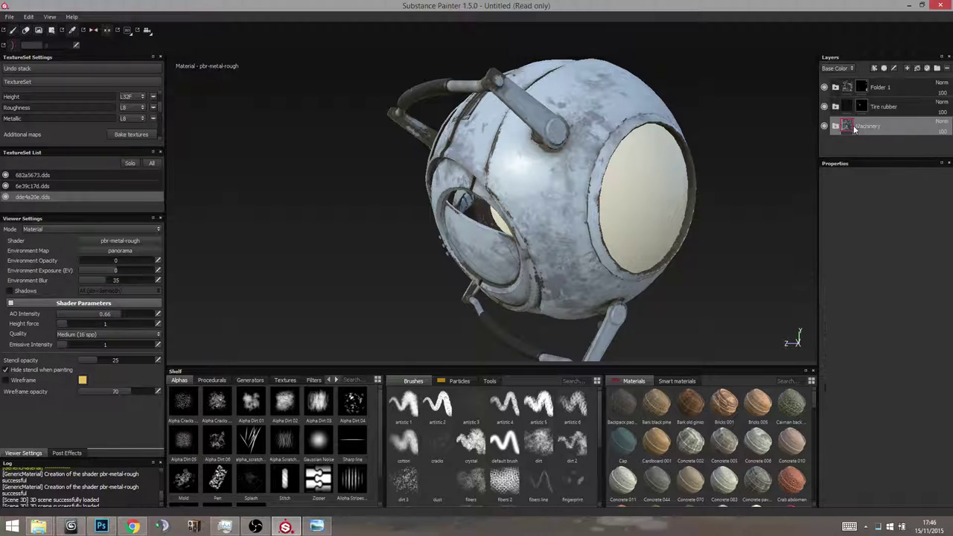
click(59, 176)
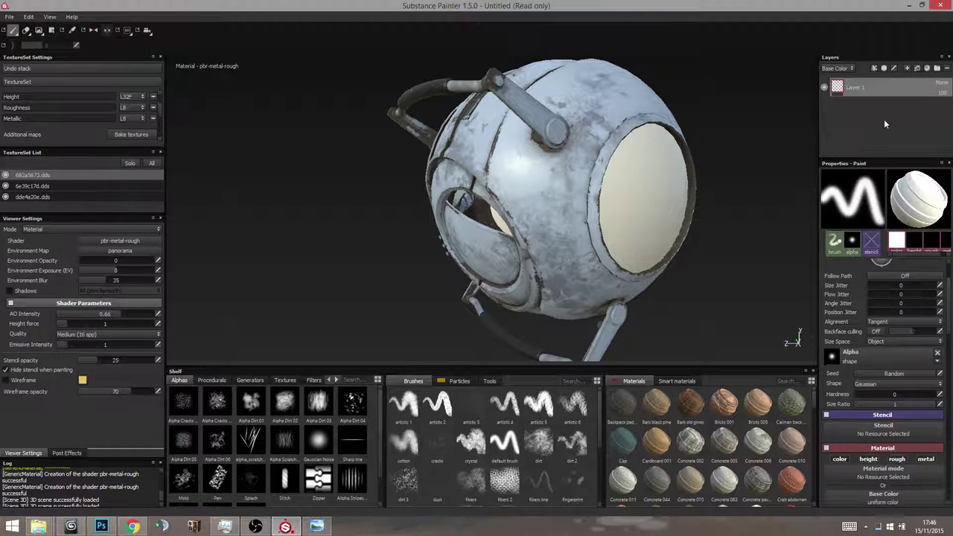
key(ctrl+v)
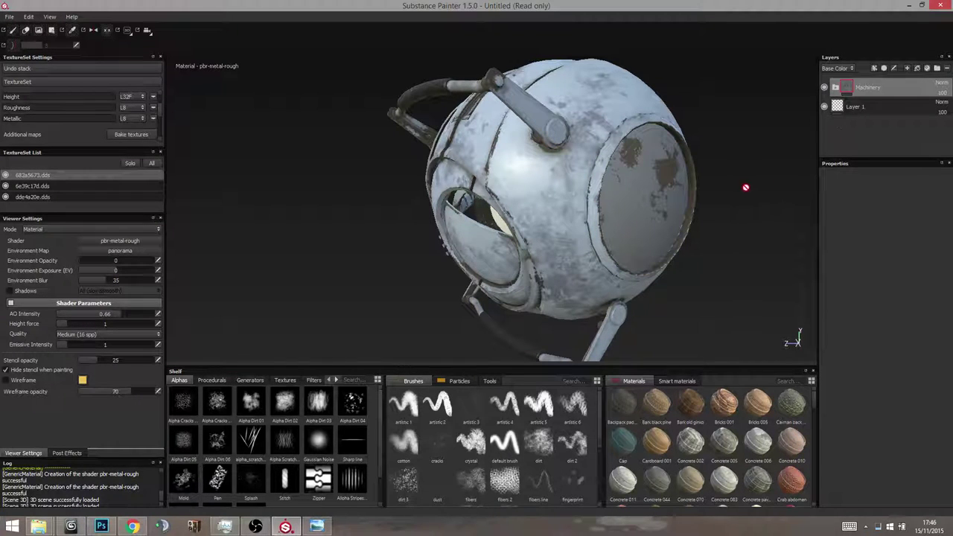
click(824, 109)
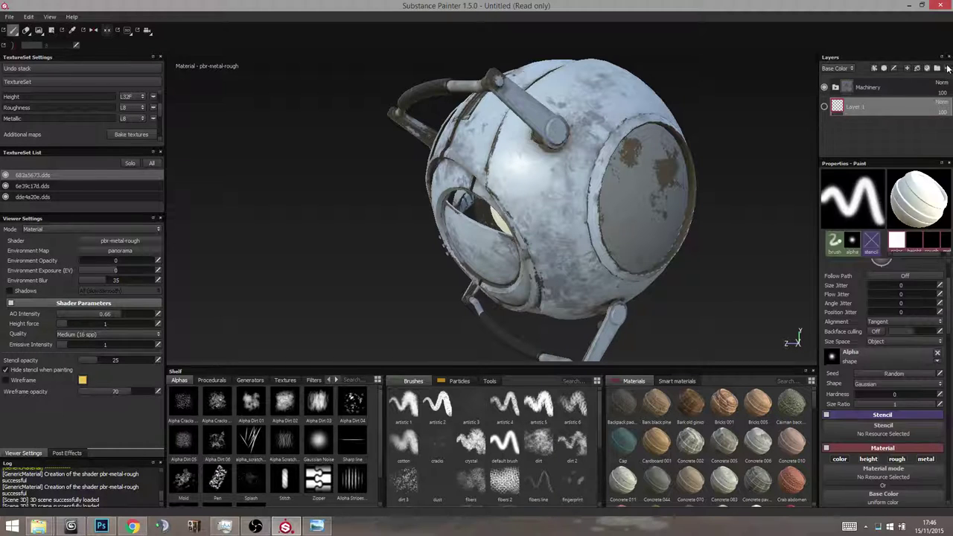
click(947, 68)
click(835, 87)
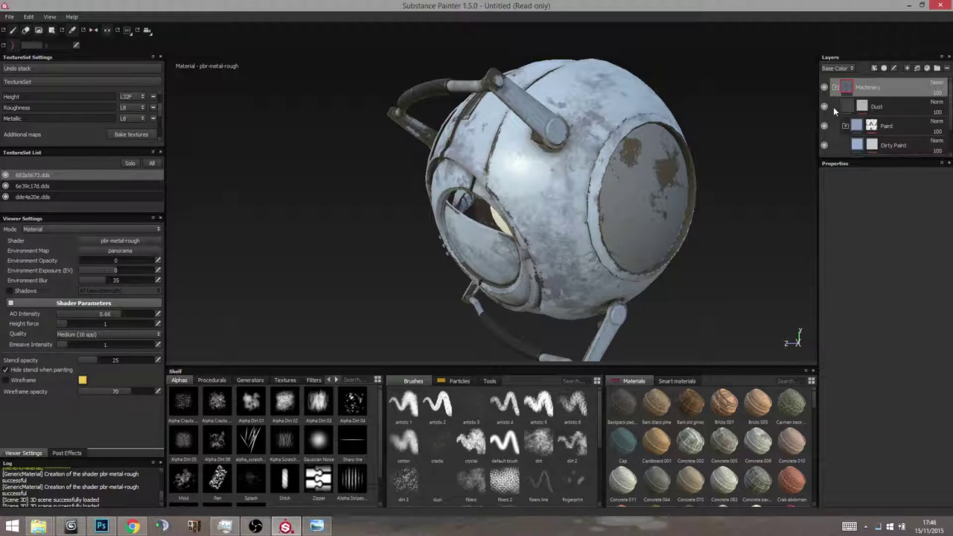
Step: Inspect the robot from several angles and bring up the WheatleyJPG.JPG reference photo
alt+drag(773, 143, 715, 156)
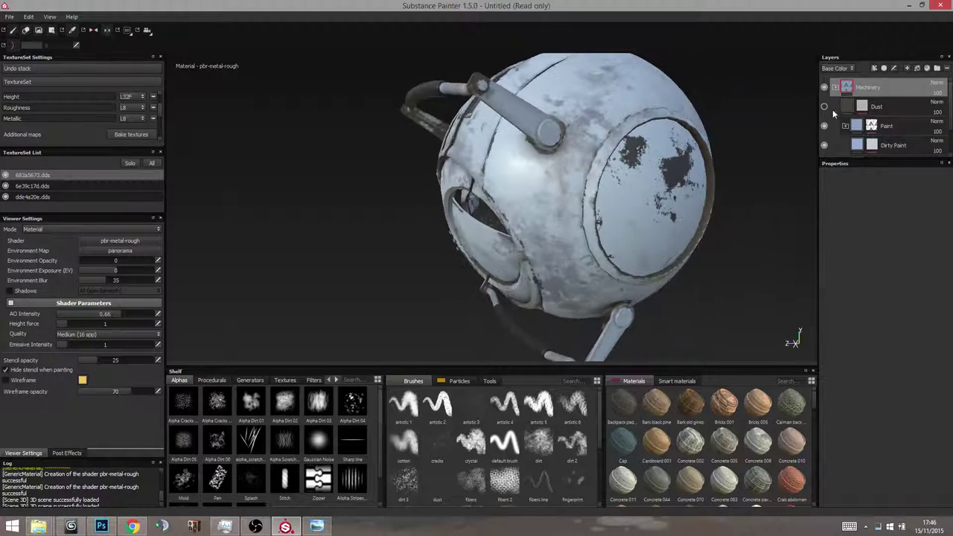
alt+drag(638, 206, 794, 339)
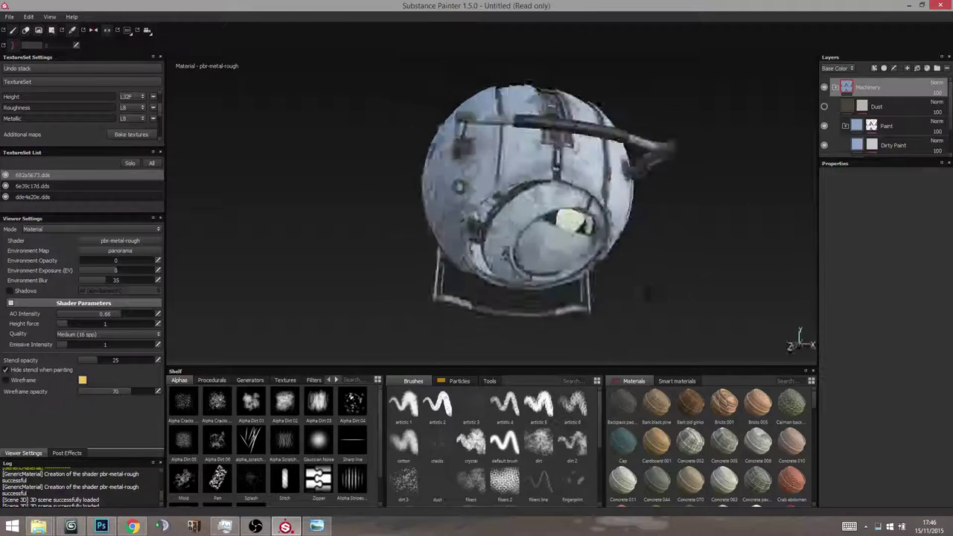
mouse_move(638, 206)
alt+mouse_down()
mouse_move(624, 207)
mouse_move(638, 199)
mouse_move(603, 202)
mouse_move(615, 233)
mouse_move(511, 255)
mouse_move(669, 271)
mouse_move(615, 268)
mouse_move(615, 281)
mouse_move(654, 276)
mouse_move(608, 220)
alt+mouse_up()
alt+middle_drag(589, 243, 545, 260)
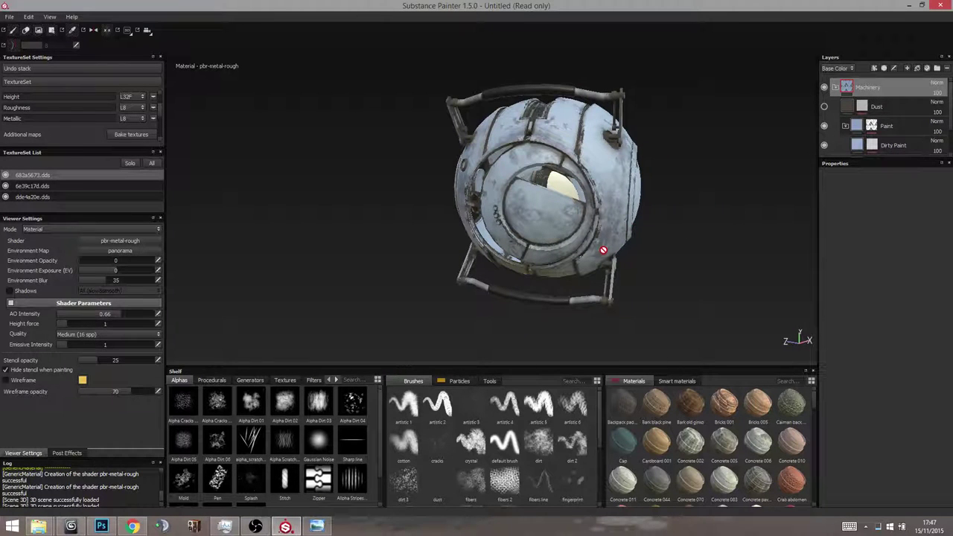
click(316, 527)
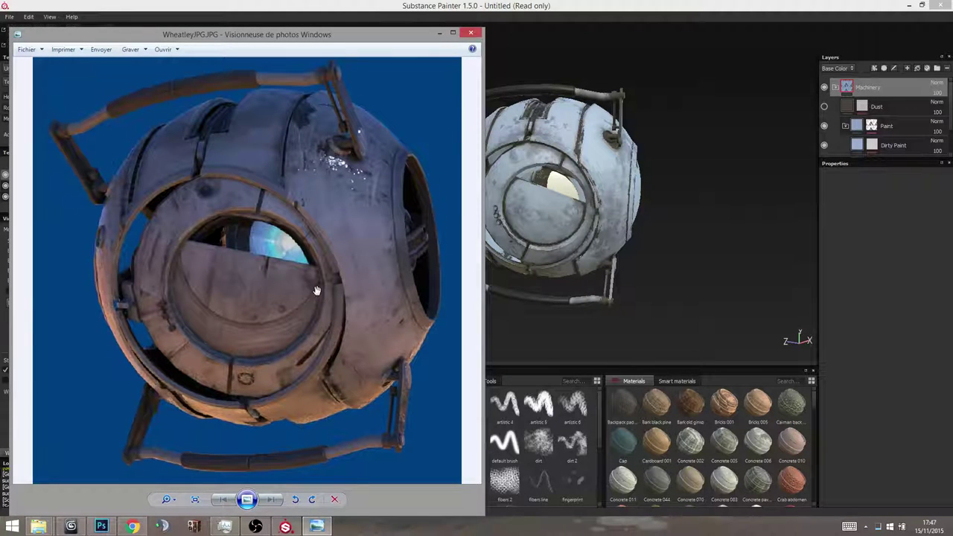
Step: Close the reference photo and switch to the 6e39c17d.dds eye texture set, zooming onto the eye
click(471, 33)
click(64, 188)
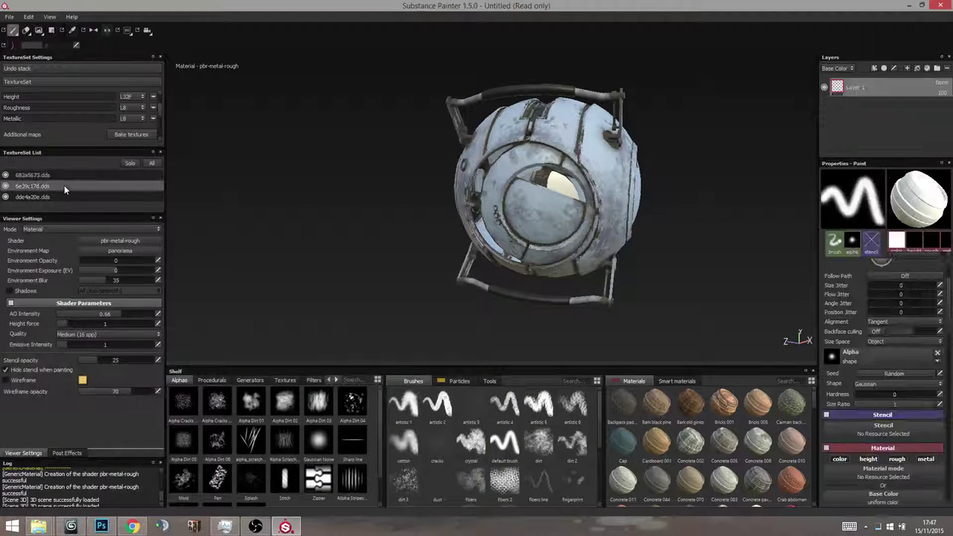
mouse_move(566, 223)
alt+mouse_down()
mouse_move(655, 246)
mouse_move(419, 216)
alt+mouse_up()
scroll(671, 272, up, 5)
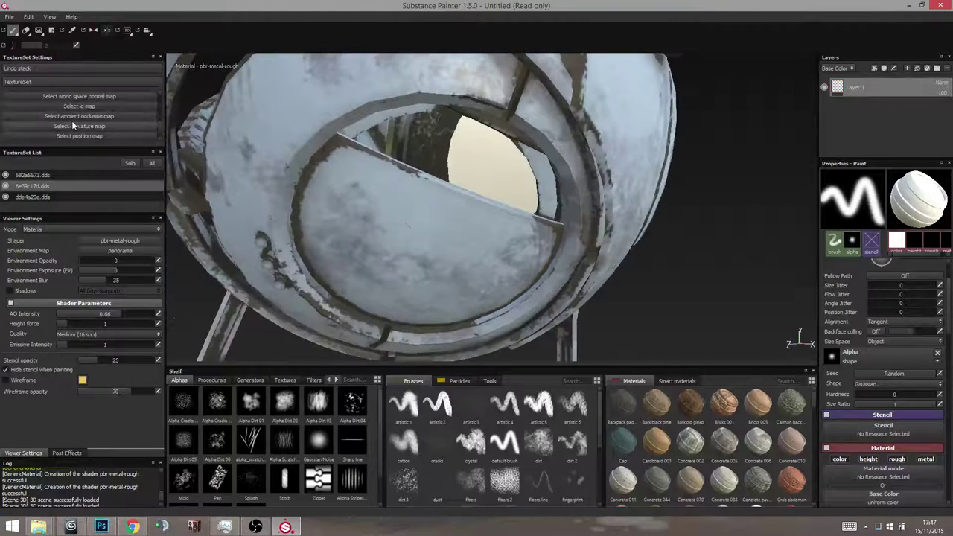
Step: Solo the eye texture set, toggling it off and on while orbiting, then bring up the file browser
click(131, 163)
alt+drag(357, 201, 312, 194)
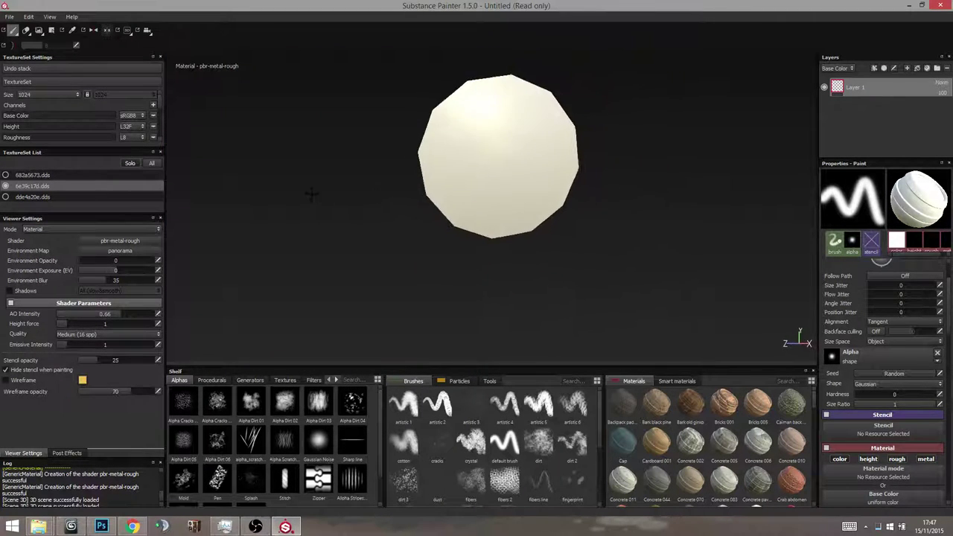
click(131, 163)
mouse_move(549, 187)
alt+mouse_down()
mouse_move(423, 217)
mouse_move(440, 209)
alt+mouse_up()
click(131, 164)
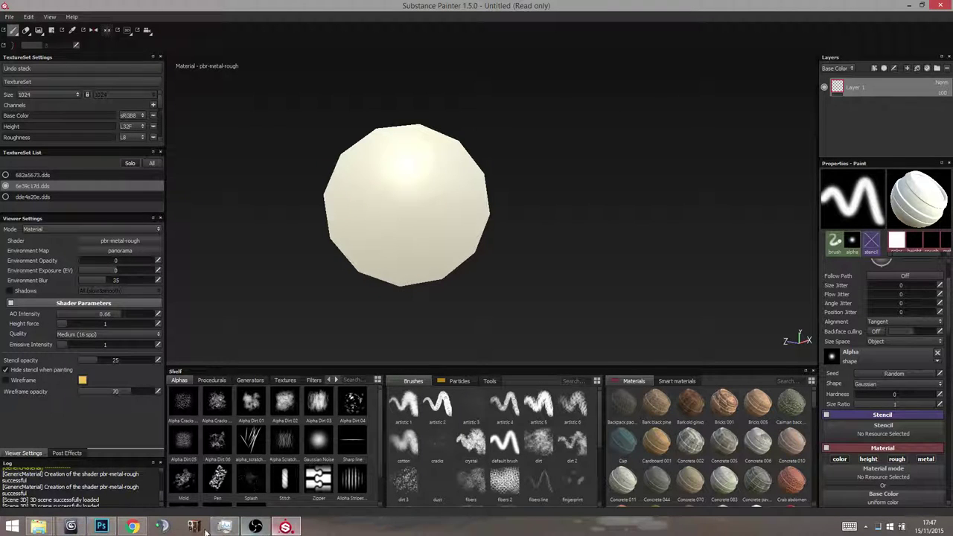
click(39, 527)
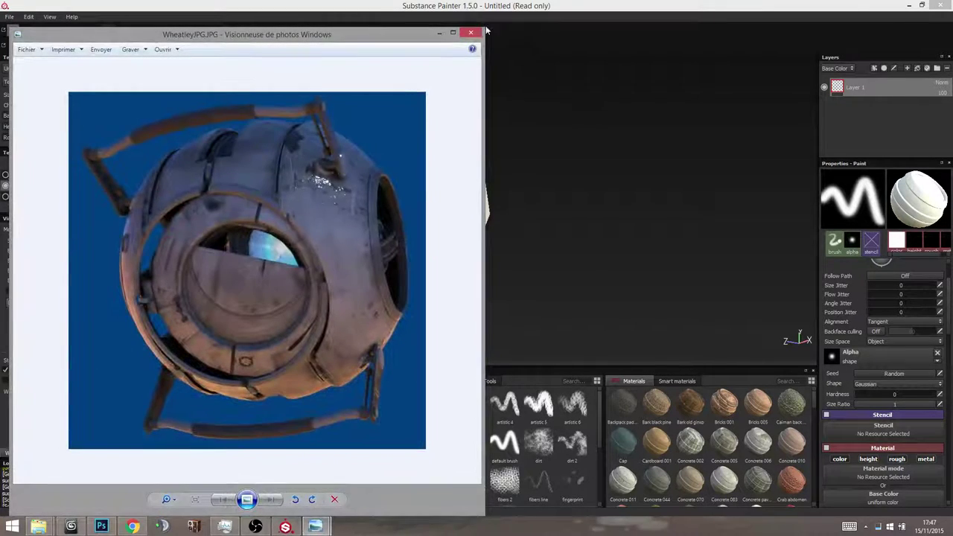
Step: Reopen the Wheatley reference photo, zoom in on its eye and back out, then close it
click(470, 33)
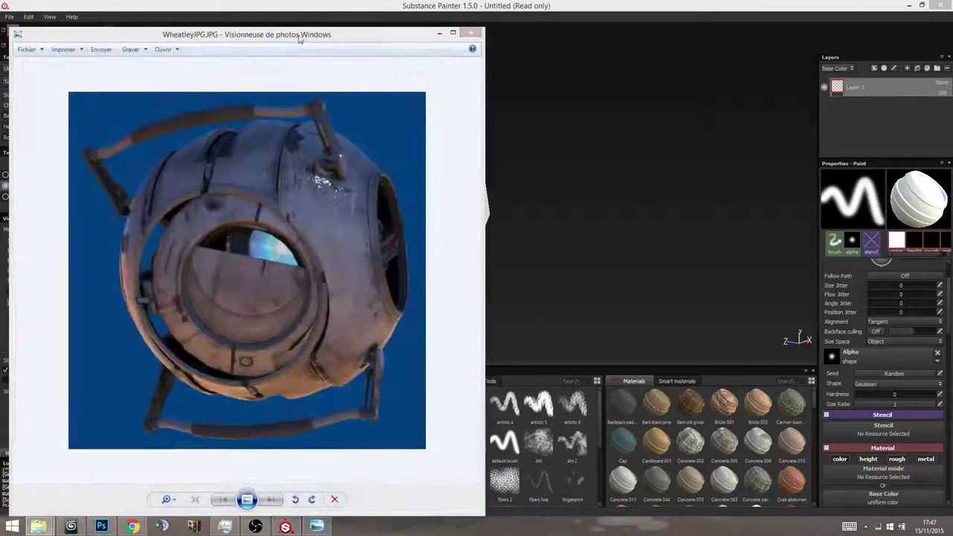
drag(260, 35, 333, 24)
scroll(337, 283, up, 3)
scroll(337, 283, up, 2)
scroll(338, 283, down, 1)
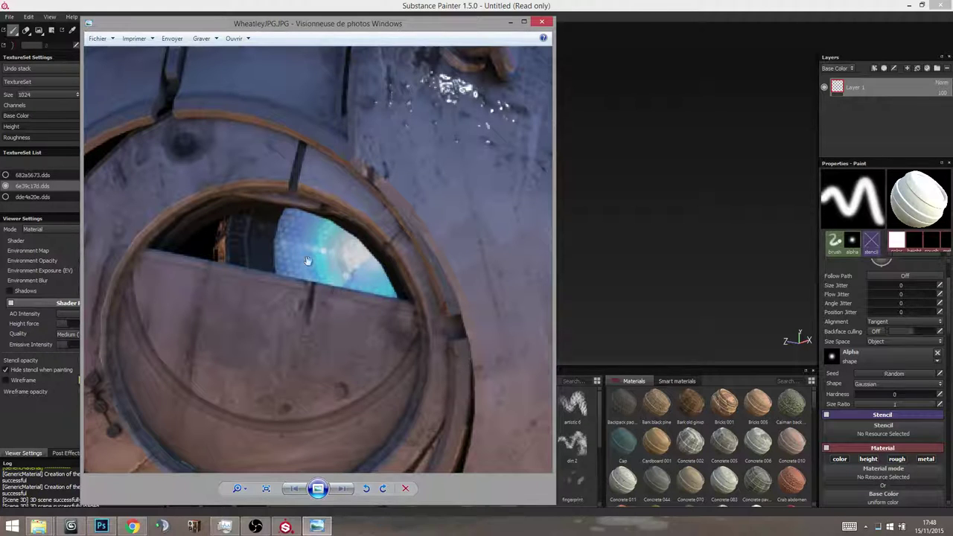
scroll(531, 47, down, 5)
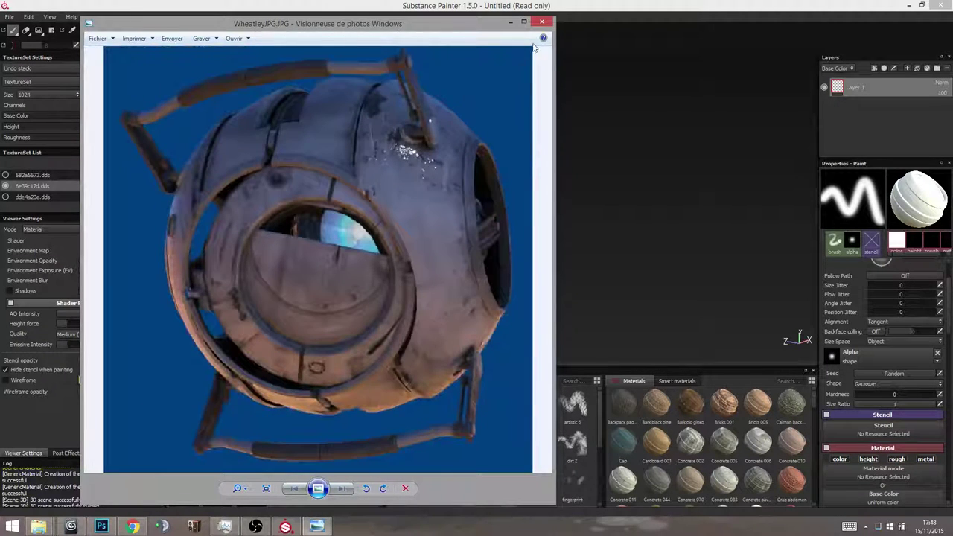
click(541, 22)
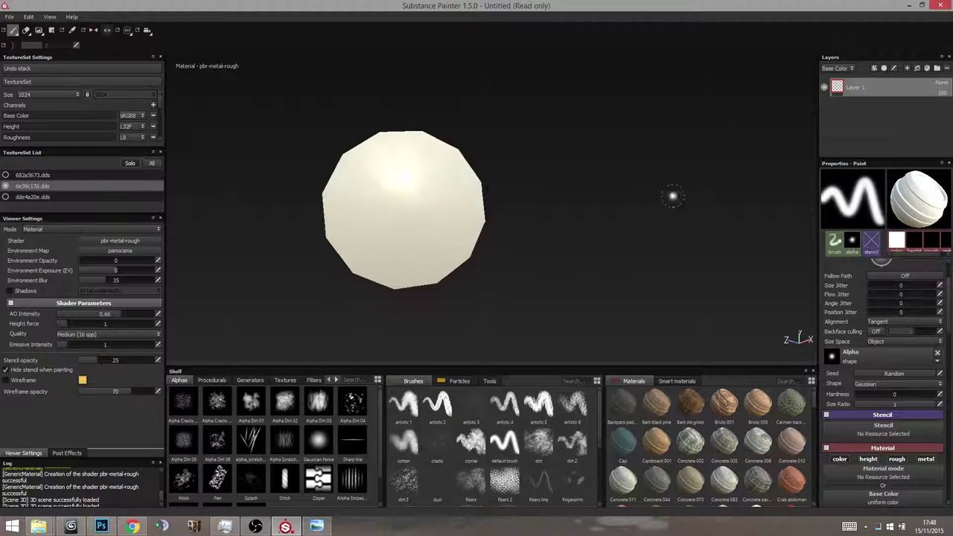
Step: Frame the eye sphere and compare the paint colour against the Wheatley reference photo
key(f)
alt+middle_drag(527, 222, 511, 207)
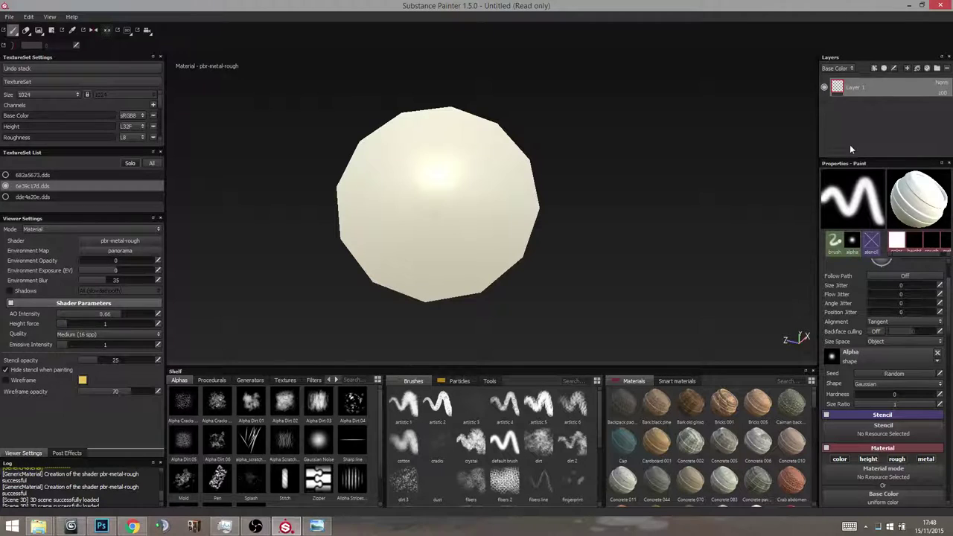
scroll(896, 370, down, 3)
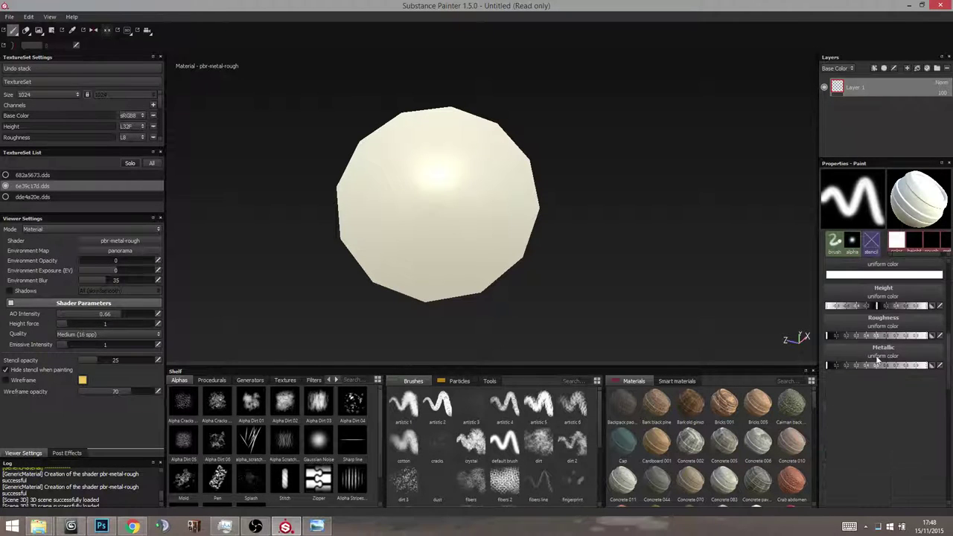
click(882, 339)
drag(793, 338, 784, 344)
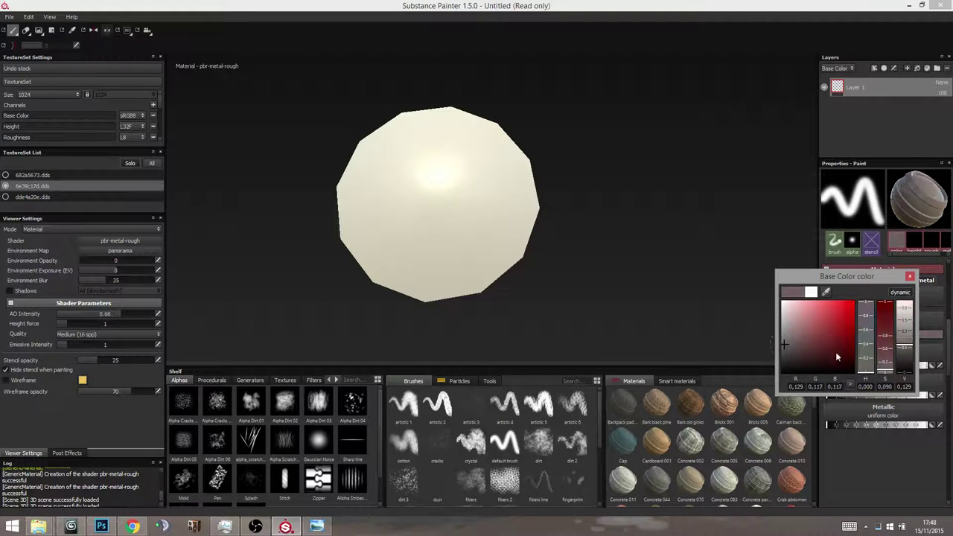
click(316, 526)
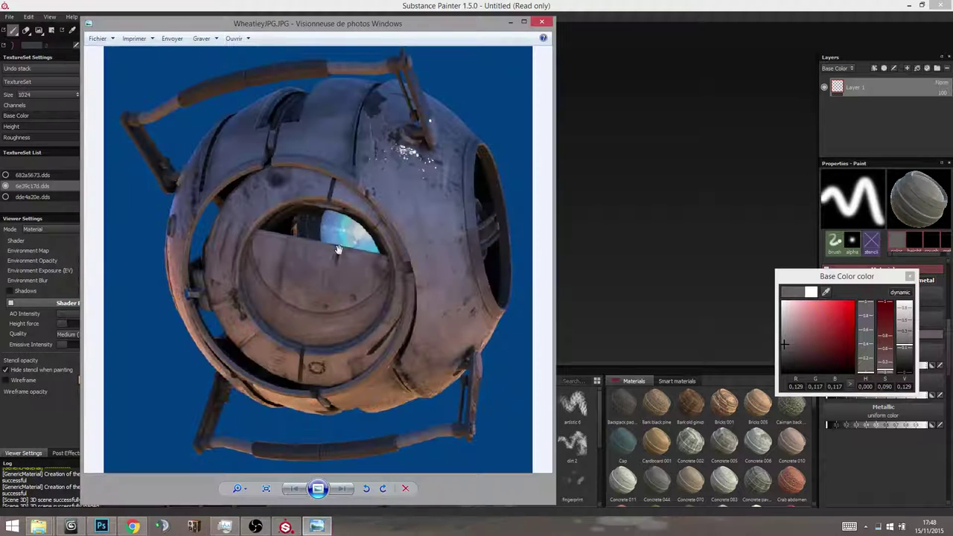
drag(396, 27, 313, 29)
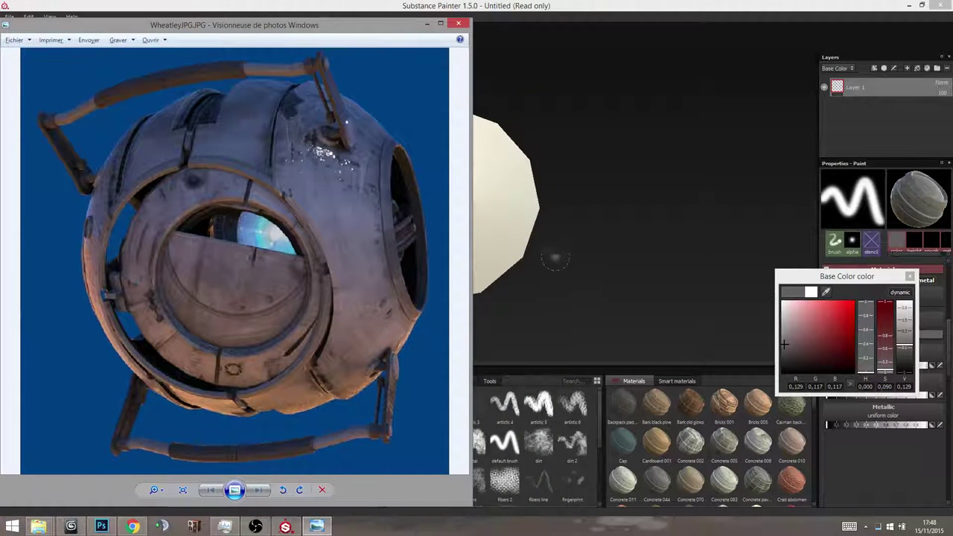
click(555, 259)
Step: Pick a lighter medium blue base colour and paint it over the eye sphere
mouse_move(868, 351)
mouse_down()
mouse_move(867, 331)
mouse_move(836, 342)
mouse_up()
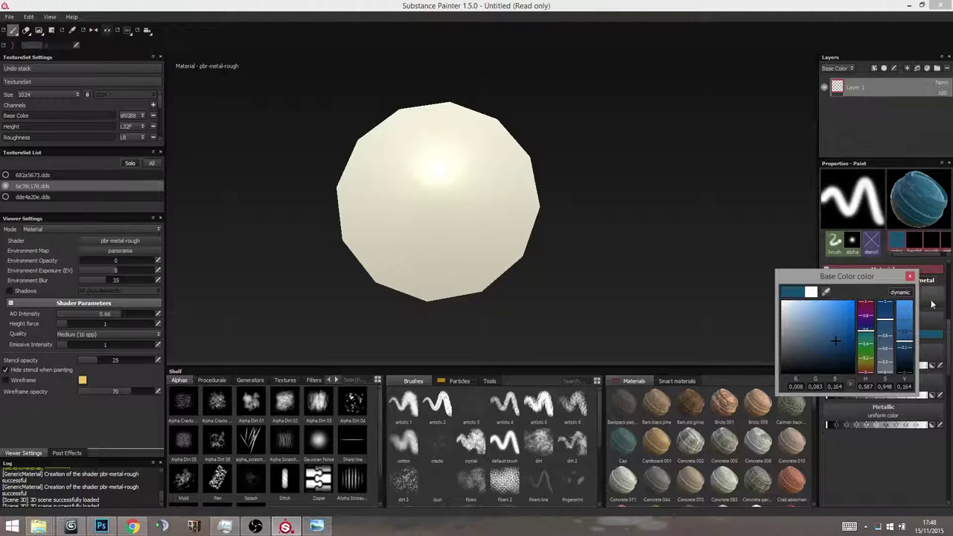
click(866, 304)
click(798, 342)
click(865, 329)
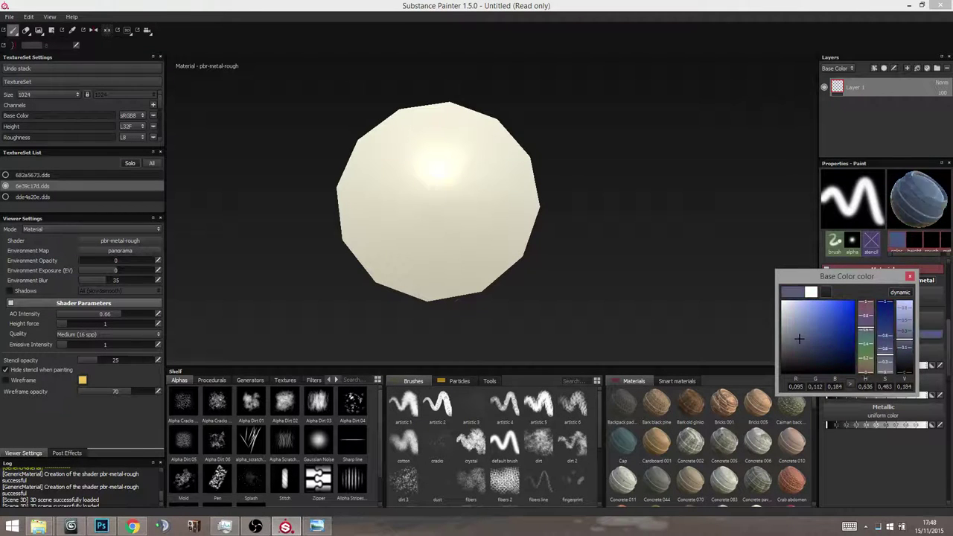
click(812, 317)
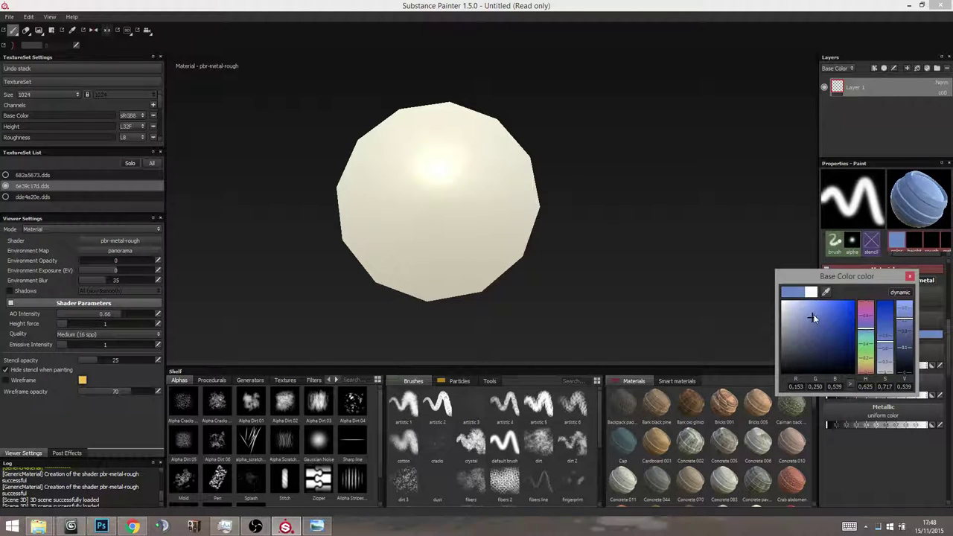
click(819, 325)
drag(454, 222, 438, 170)
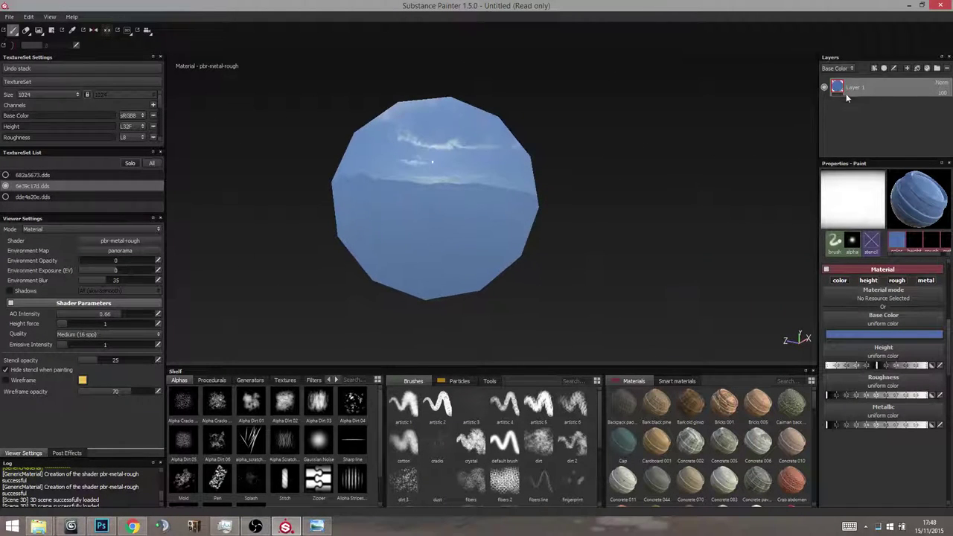
Step: Raise roughness slightly and orbit the sphere to check the softer highlight
scroll(484, 215, up, 3)
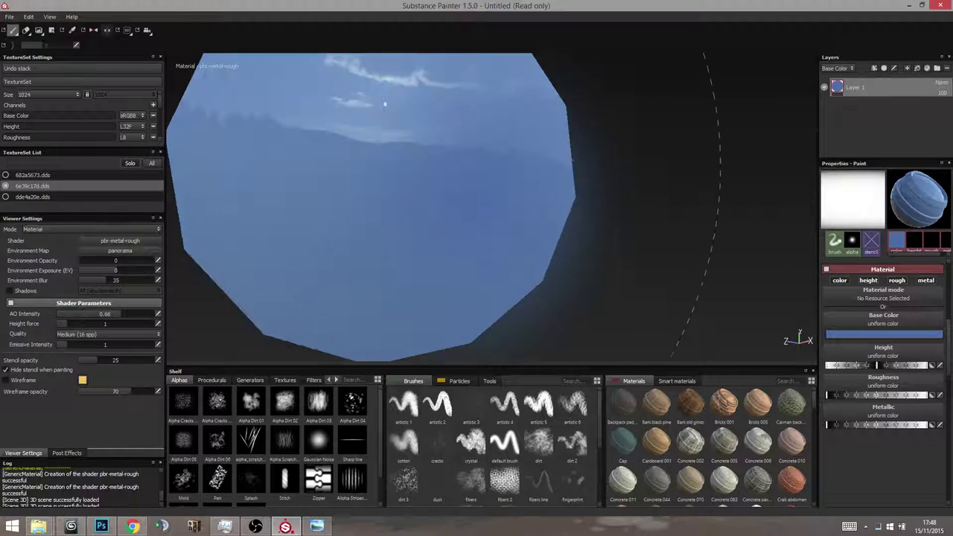
scroll(558, 207, up, 3)
scroll(618, 205, down, 2)
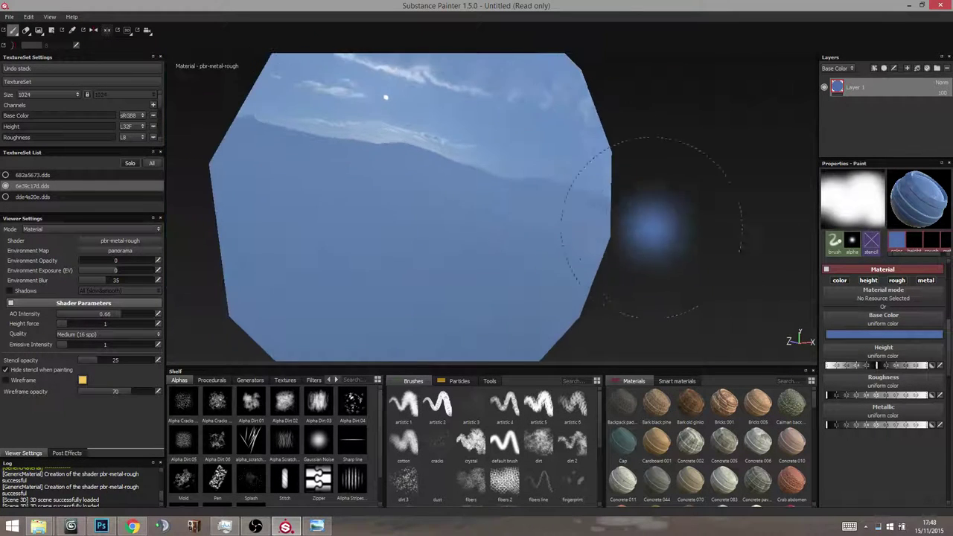
scroll(641, 220, down, 3)
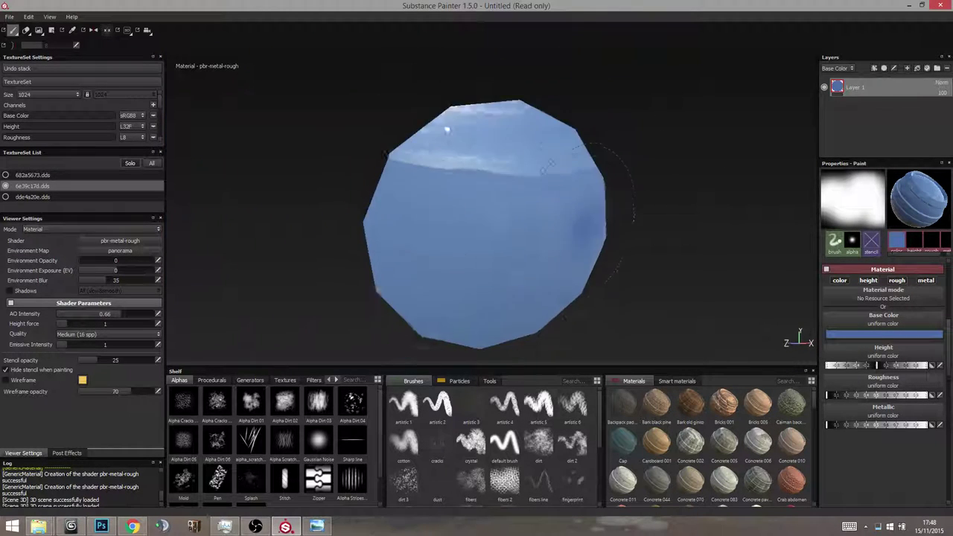
click(853, 395)
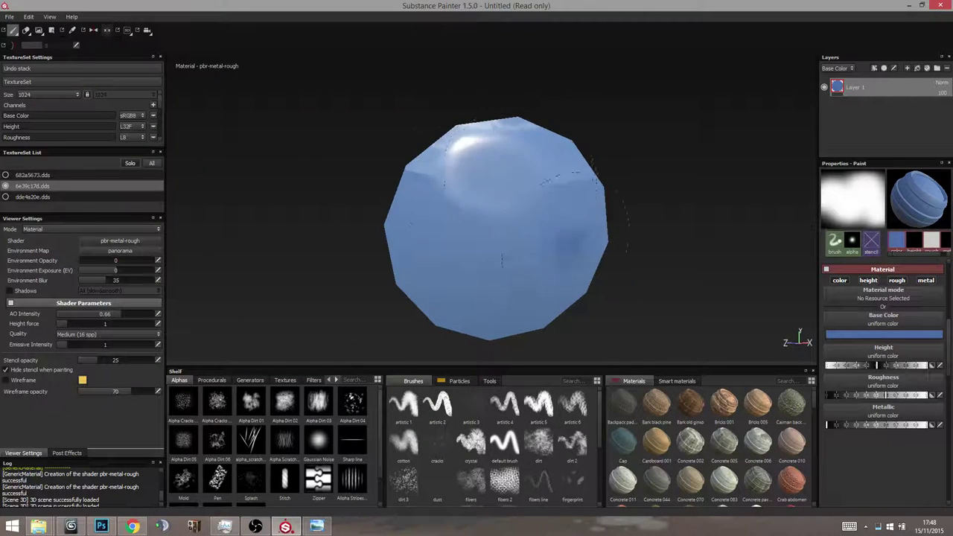
mouse_move(750, 313)
alt+mouse_down()
mouse_move(770, 300)
mouse_move(621, 297)
mouse_move(713, 291)
mouse_move(710, 268)
mouse_move(530, 257)
alt+mouse_up()
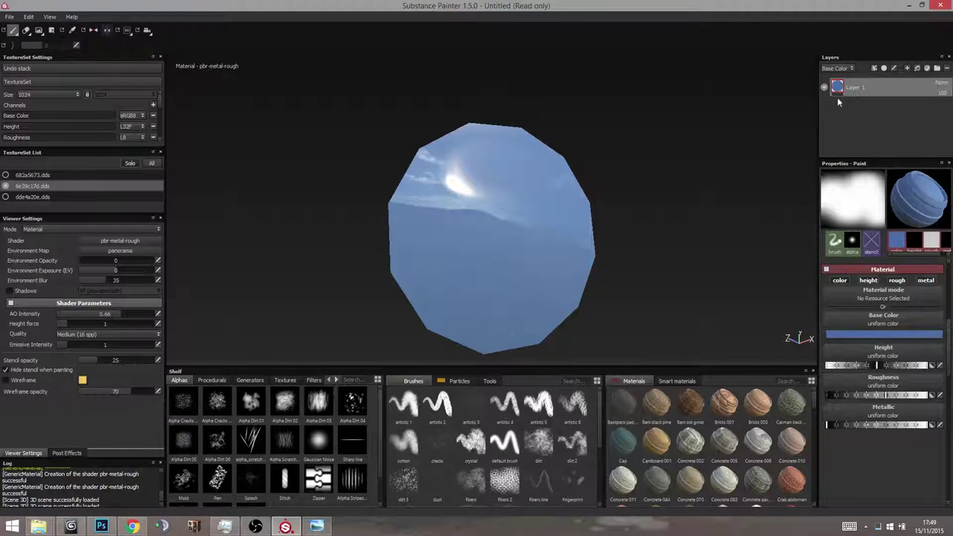
alt+drag(702, 130, 712, 219)
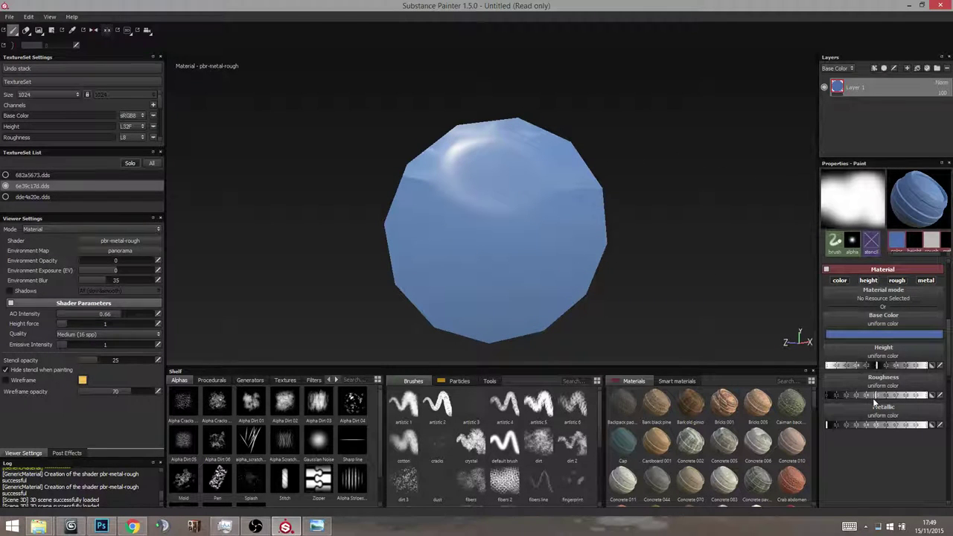
mouse_move(504, 270)
alt+mouse_down()
mouse_move(554, 246)
mouse_move(581, 308)
alt+mouse_up()
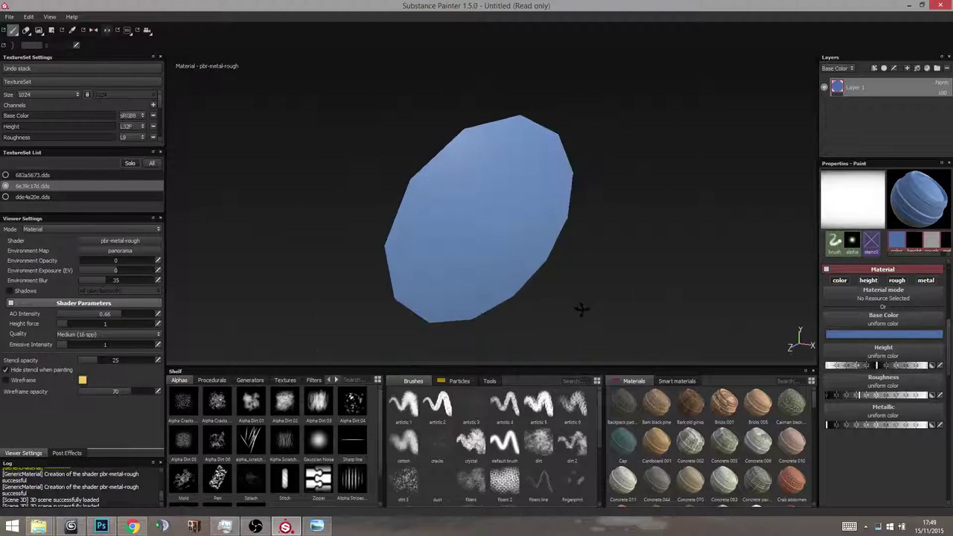
mouse_move(581, 309)
alt+right_down()
mouse_move(545, 255)
mouse_move(487, 247)
alt+right_up()
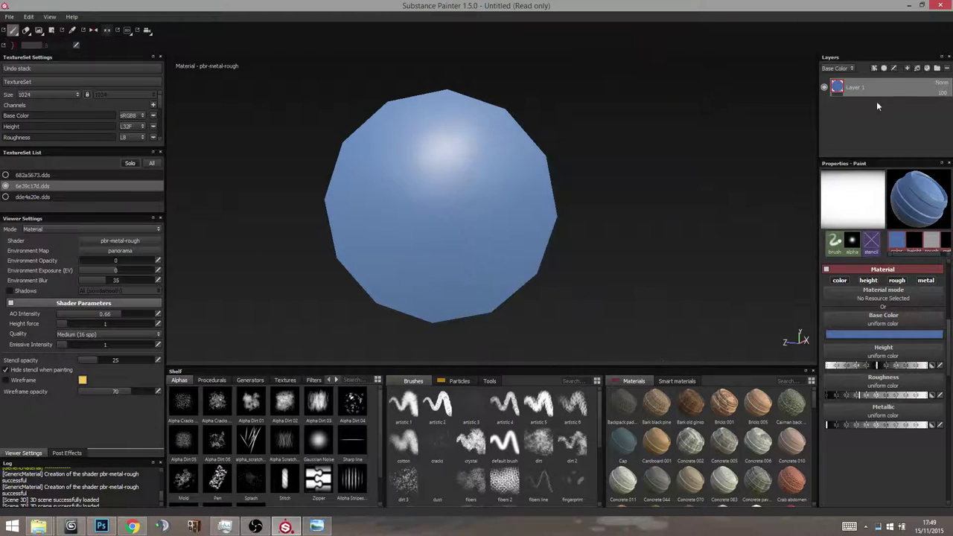
Step: Shift the base colour from blue to cyan and paint it onto the sphere's centre
click(852, 337)
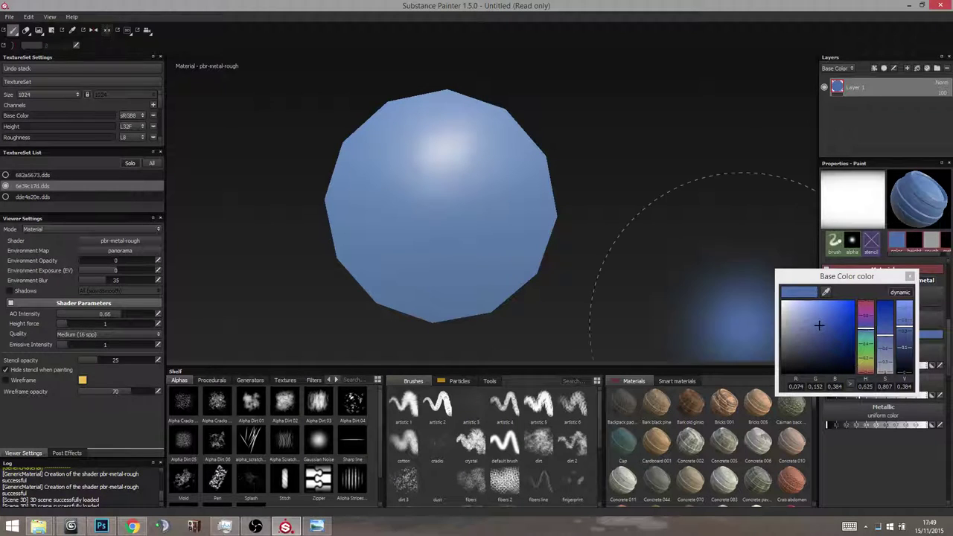
click(318, 527)
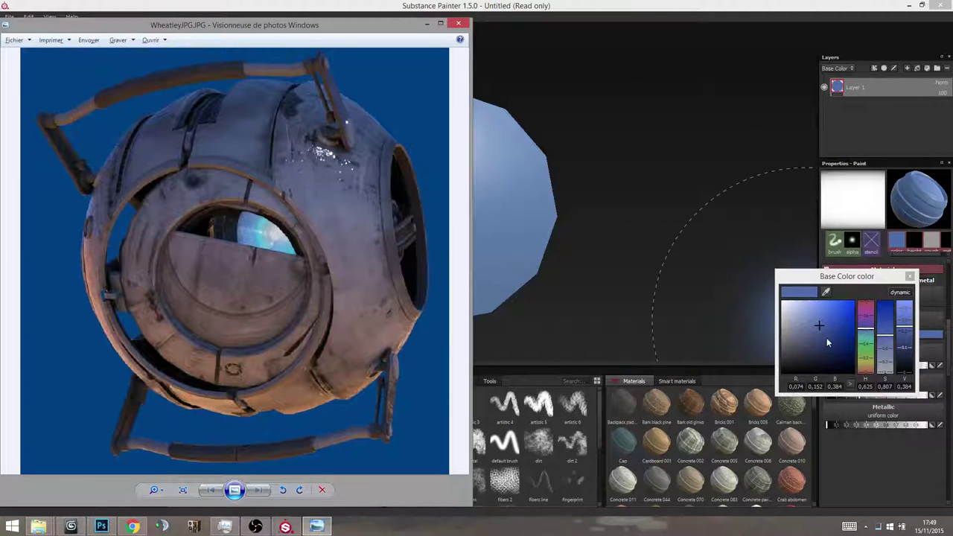
click(860, 345)
click(826, 326)
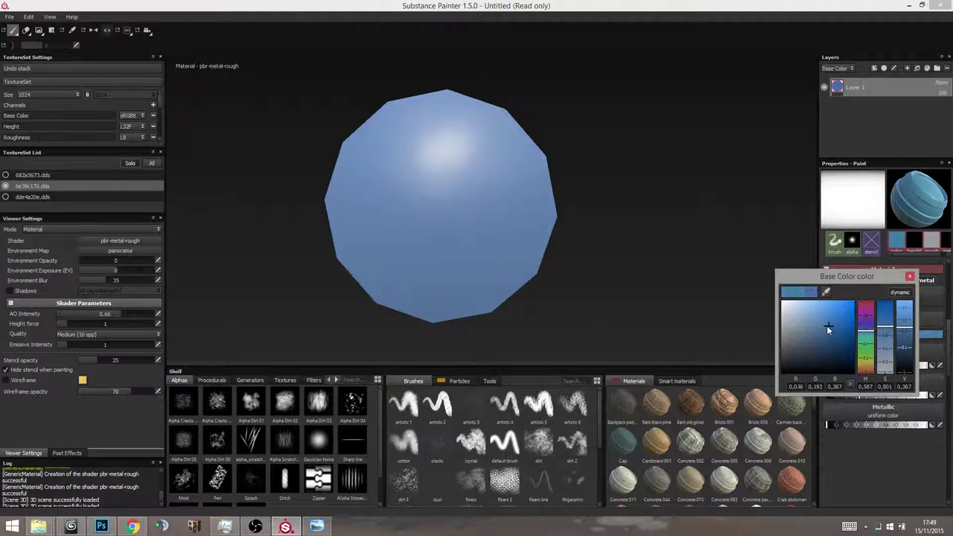
click(867, 341)
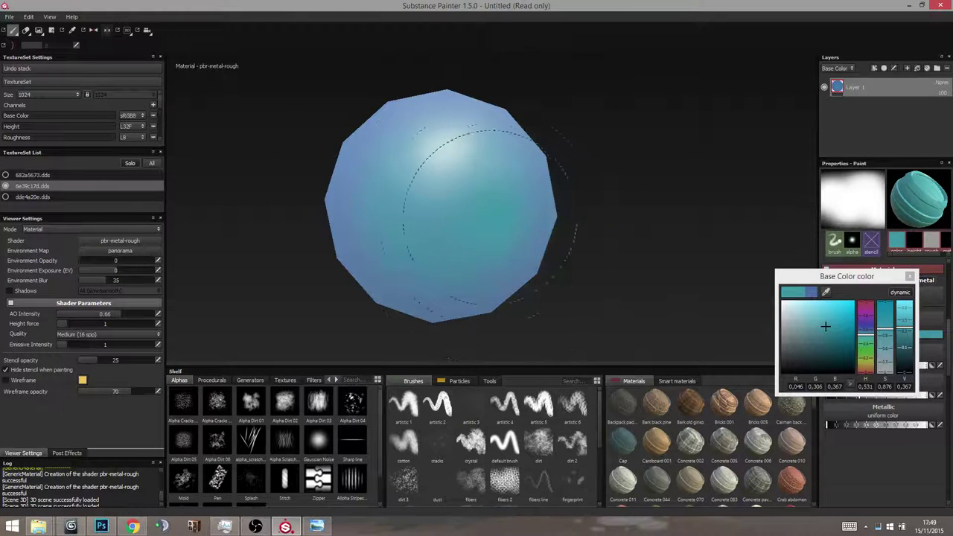
drag(470, 212, 443, 208)
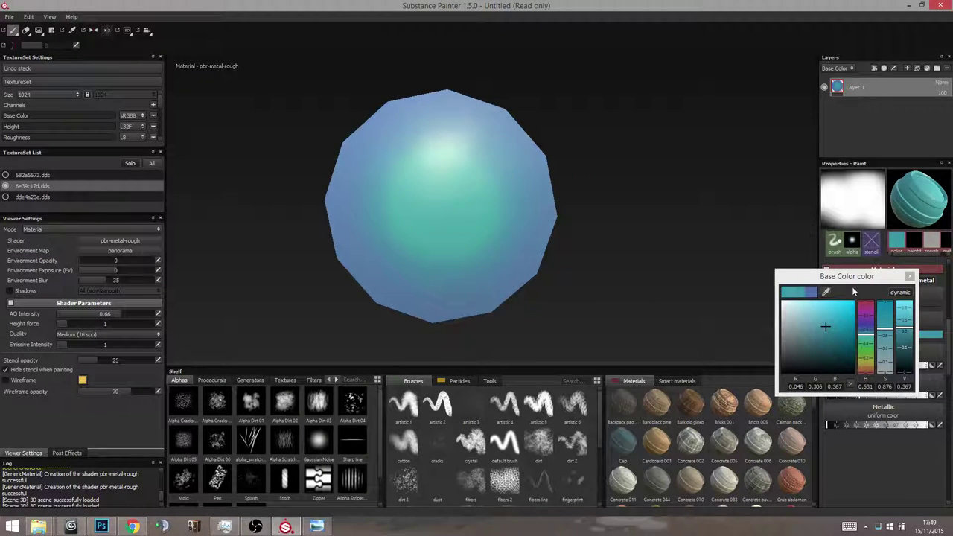
Step: Switch the brush Alpha Shape to Disc and close the colour picker
drag(854, 291, 698, 305)
scroll(874, 312, up, 1)
scroll(874, 311, up, 1)
scroll(874, 311, up, 1)
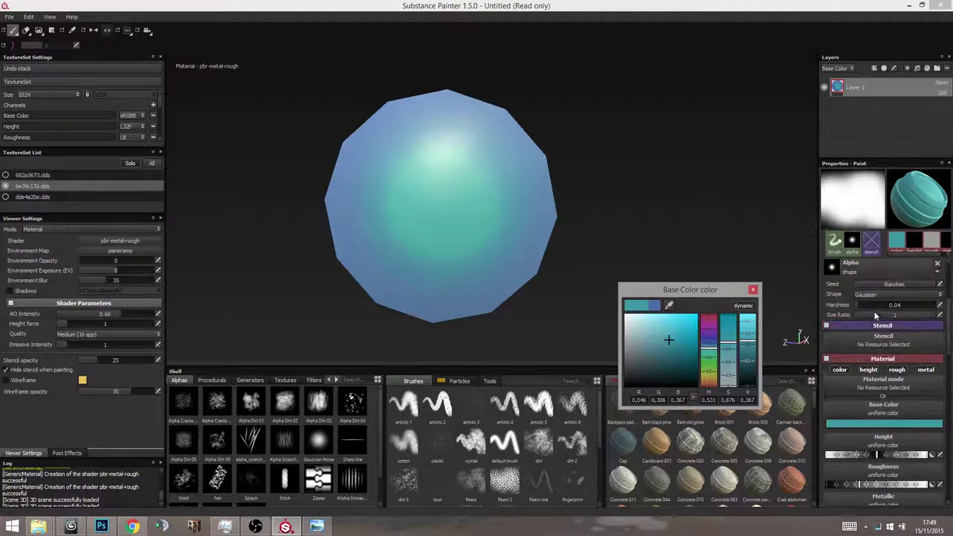
click(876, 295)
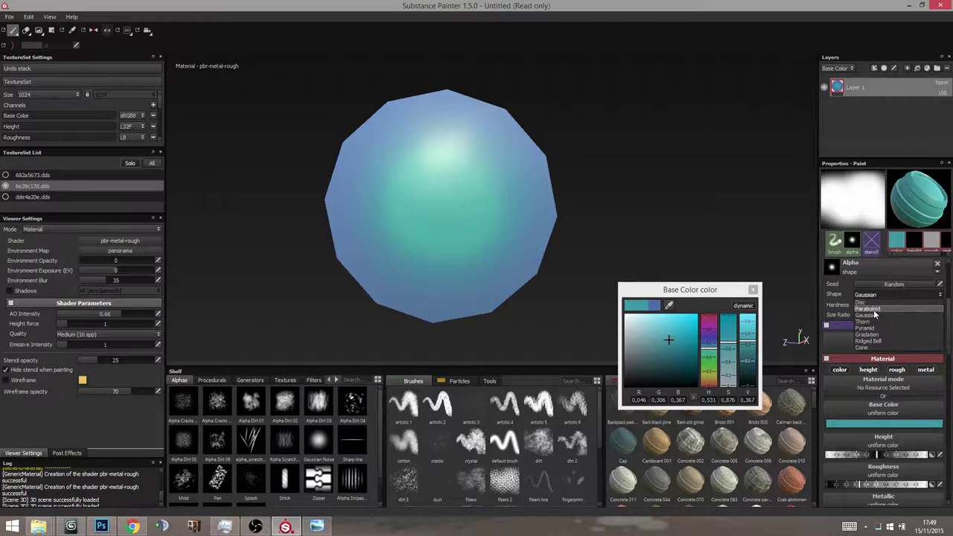
click(873, 305)
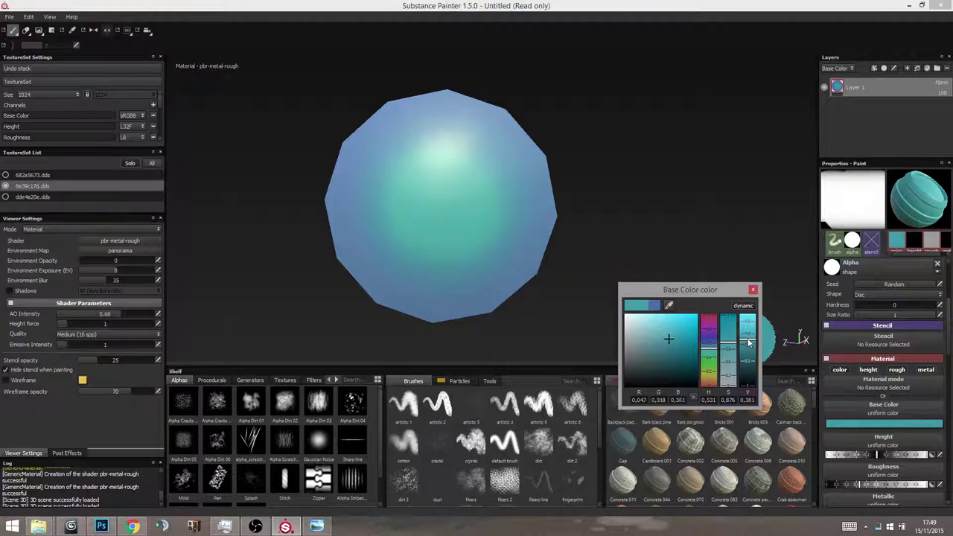
click(753, 290)
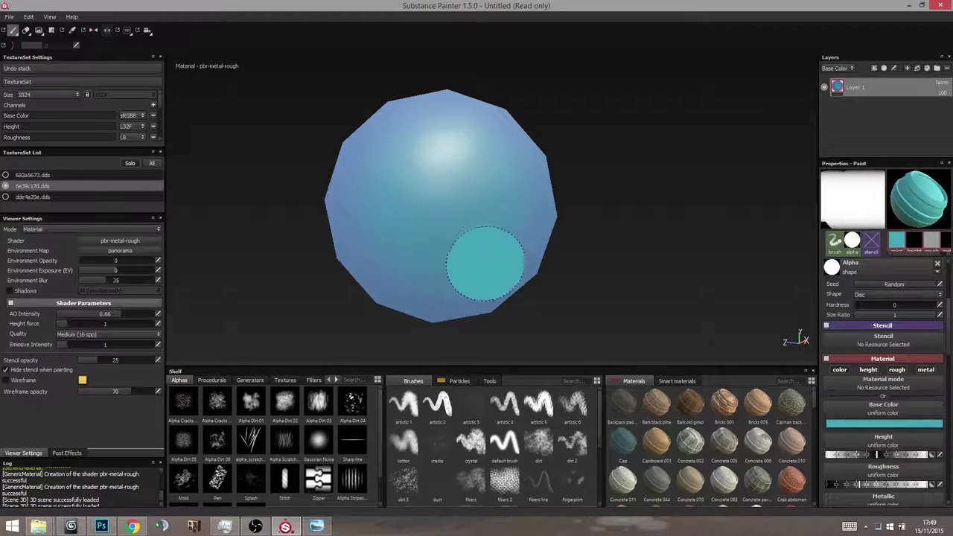
Step: Stamp a teal disc on the sphere's centre with brush hardness about 0.05
key(ctrl)
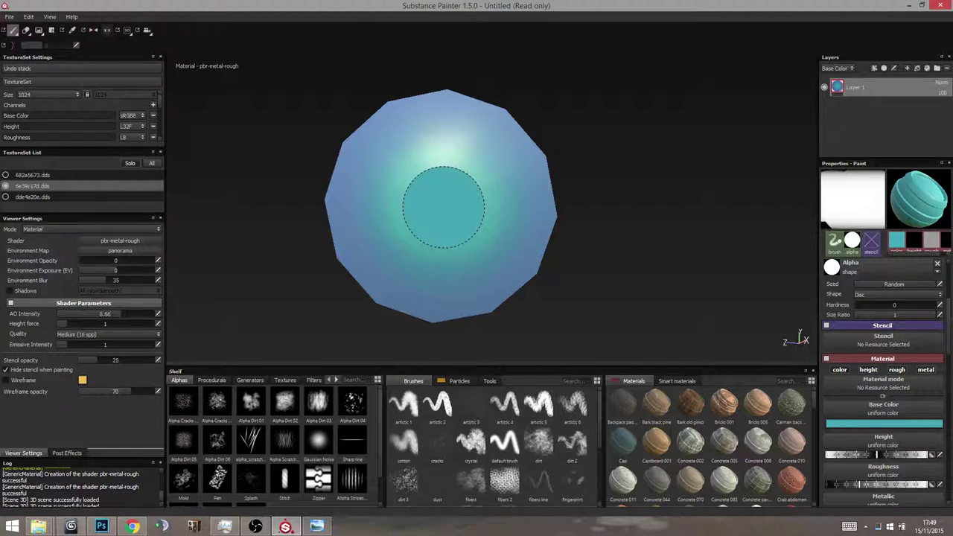
mouse_move(427, 204)
alt+mouse_down()
mouse_move(424, 219)
mouse_move(451, 231)
mouse_move(433, 211)
alt+mouse_up()
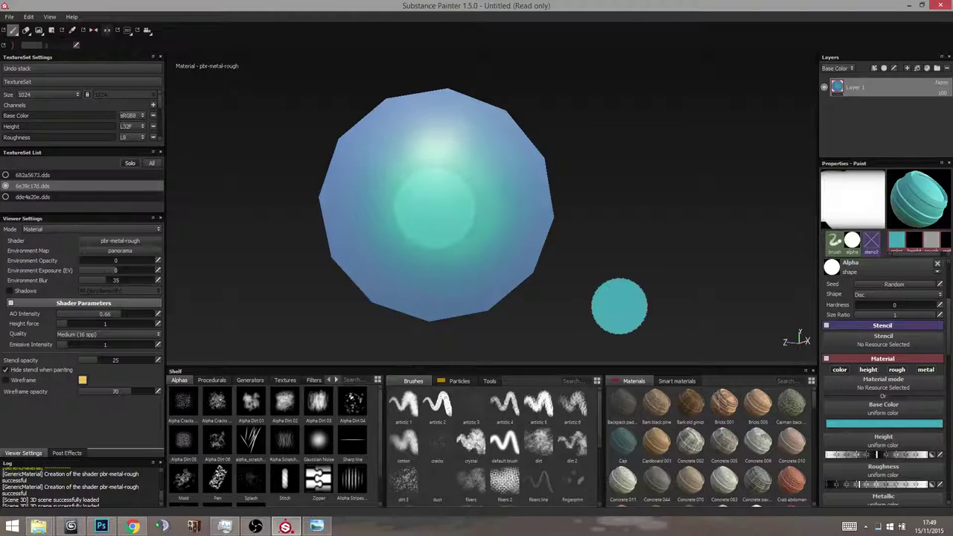
ctrl+right_drag(482, 244, 415, 202)
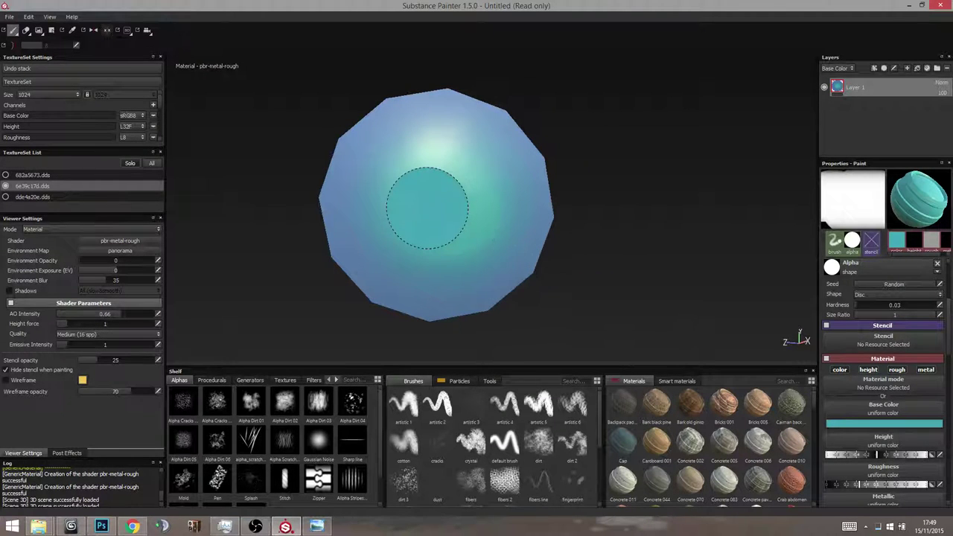
click(435, 209)
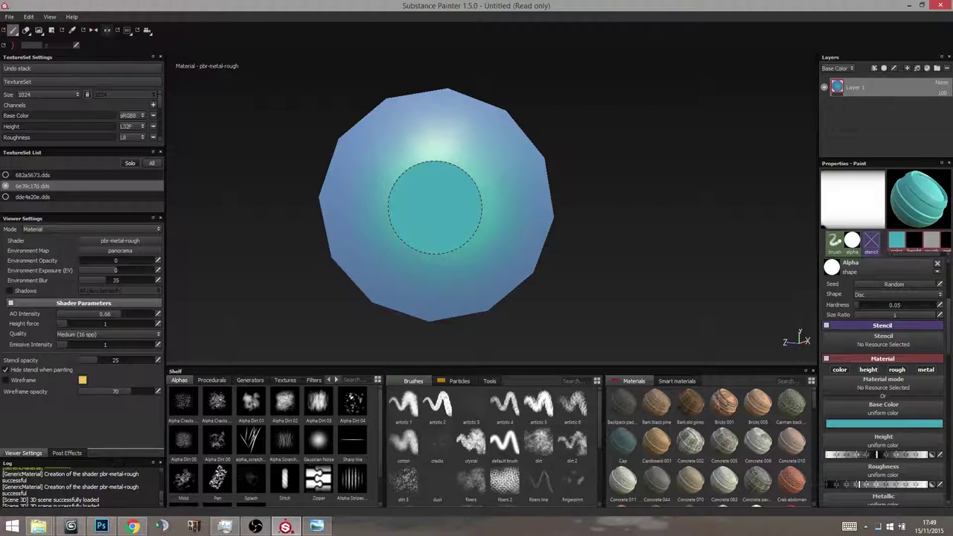
Step: Switch the brush alpha back to Gaussian and pick a lighter teal colour
click(870, 296)
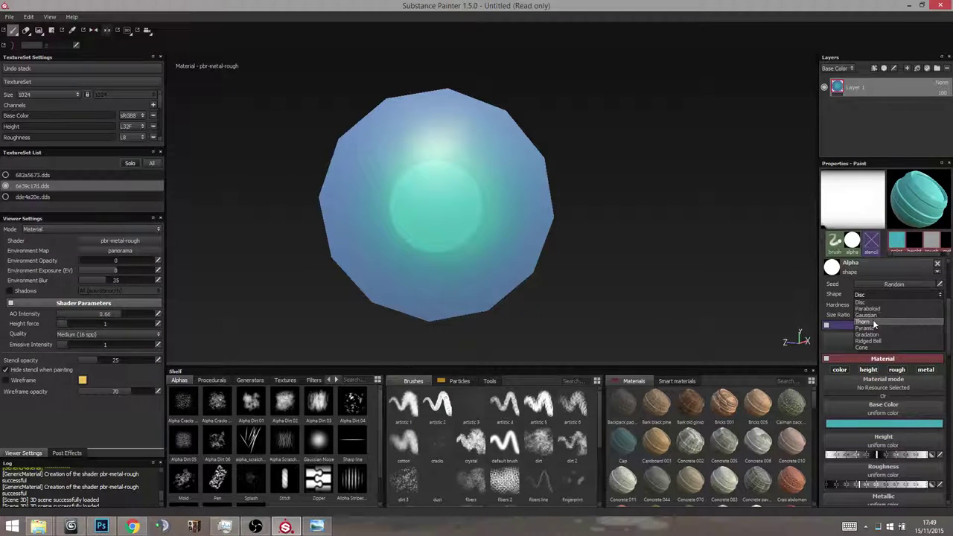
click(872, 316)
click(873, 426)
click(647, 327)
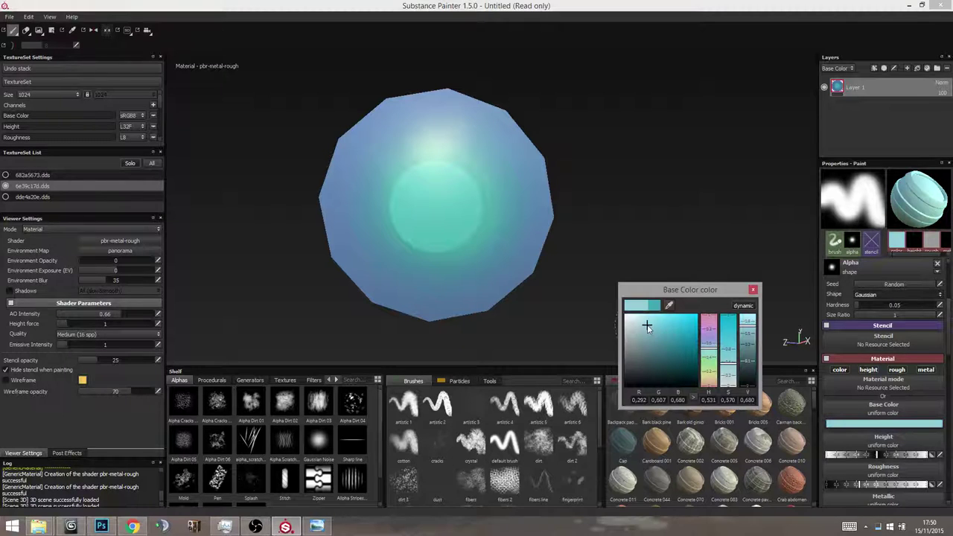
click(753, 291)
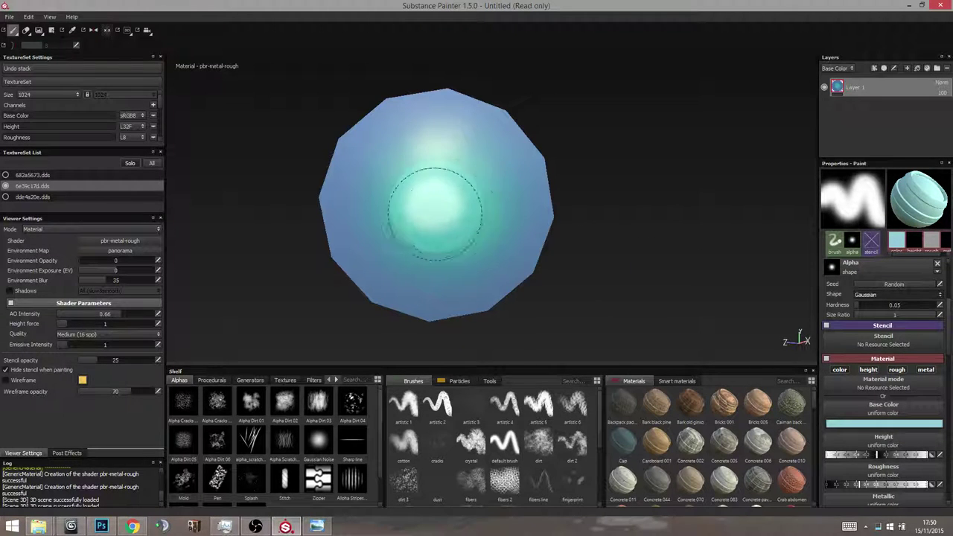
Step: Enlarge the brush and paint a wider, brighter teal glow over the centre
key(bracketright)
drag(417, 190, 438, 196)
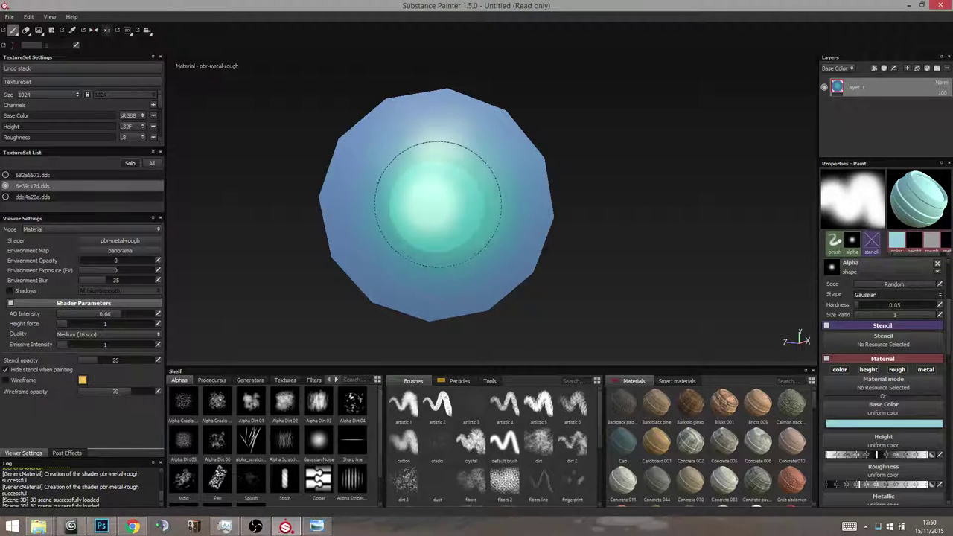
mouse_move(712, 340)
alt+right_down()
mouse_move(568, 332)
mouse_move(501, 285)
alt+right_up()
click(904, 68)
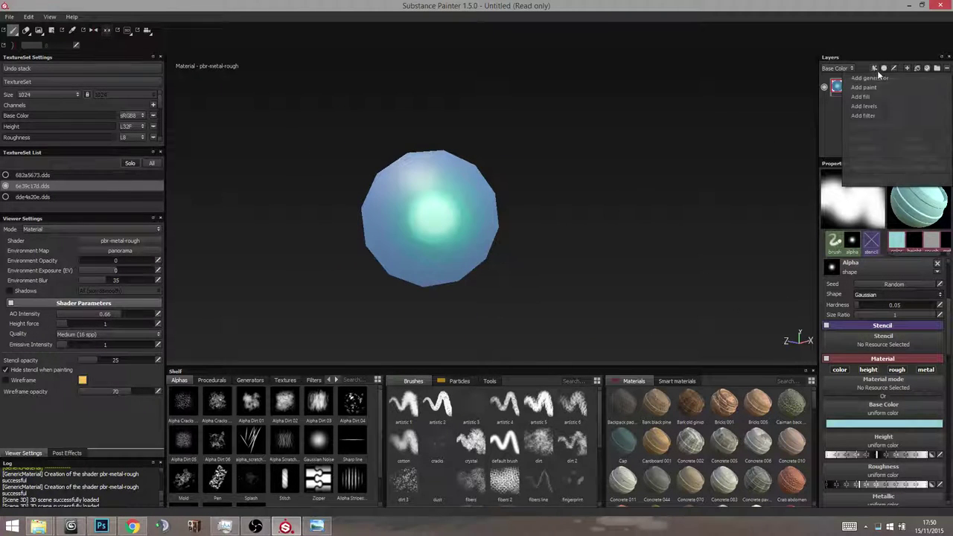
Step: Add a Blur filter at intensity 3.79 under Layer 1, then reselect Layer 1
click(878, 115)
click(869, 206)
click(834, 211)
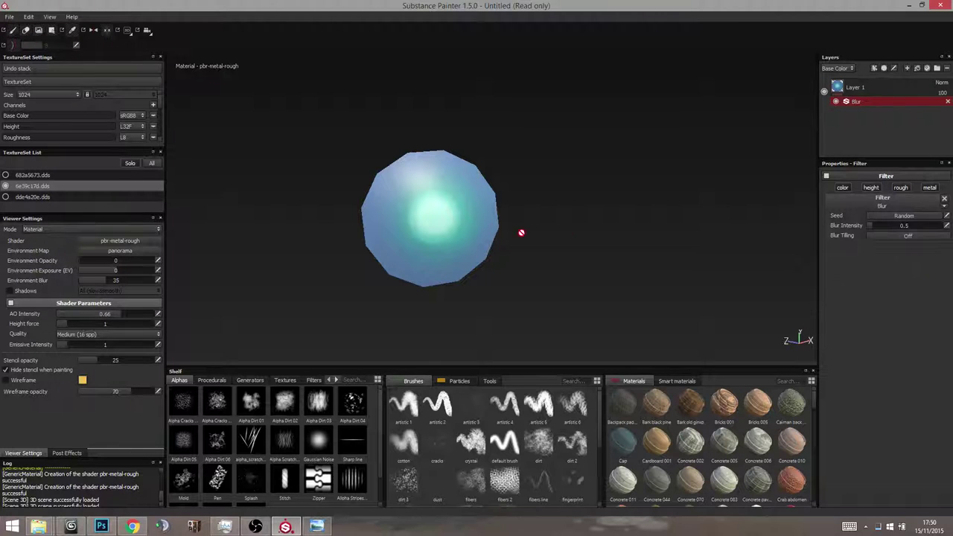
key(f)
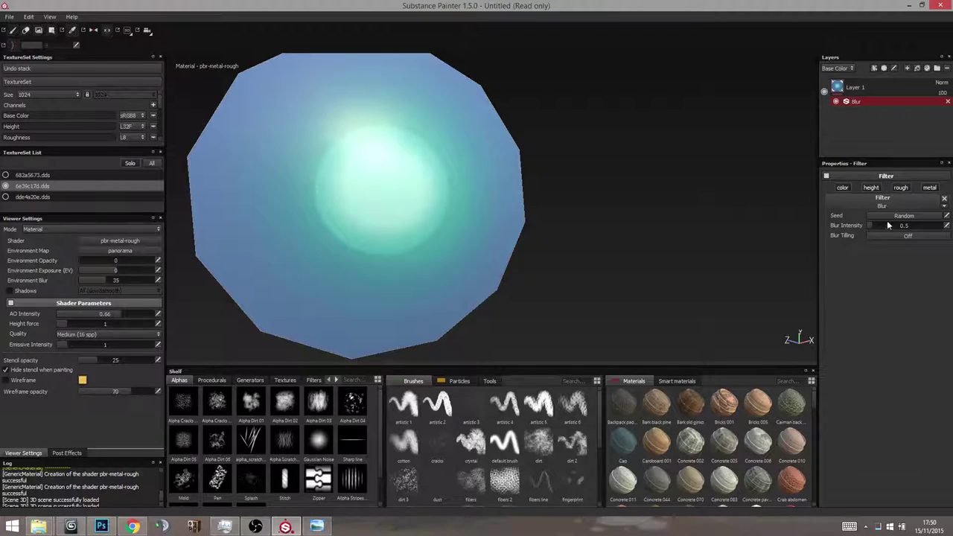
drag(880, 225, 905, 230)
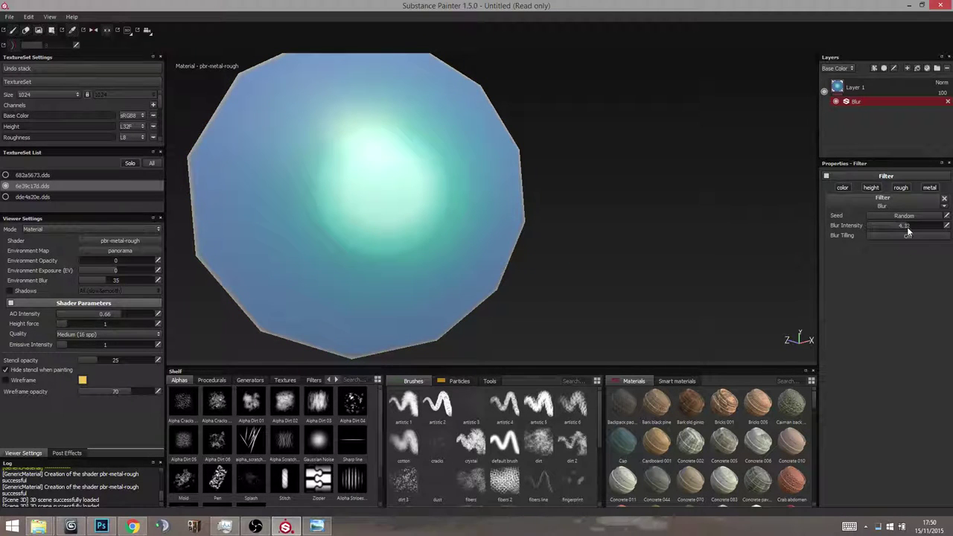
mouse_move(670, 230)
alt+mouse_down()
mouse_move(532, 230)
mouse_move(578, 213)
alt+mouse_up()
alt+right_drag(578, 213, 573, 234)
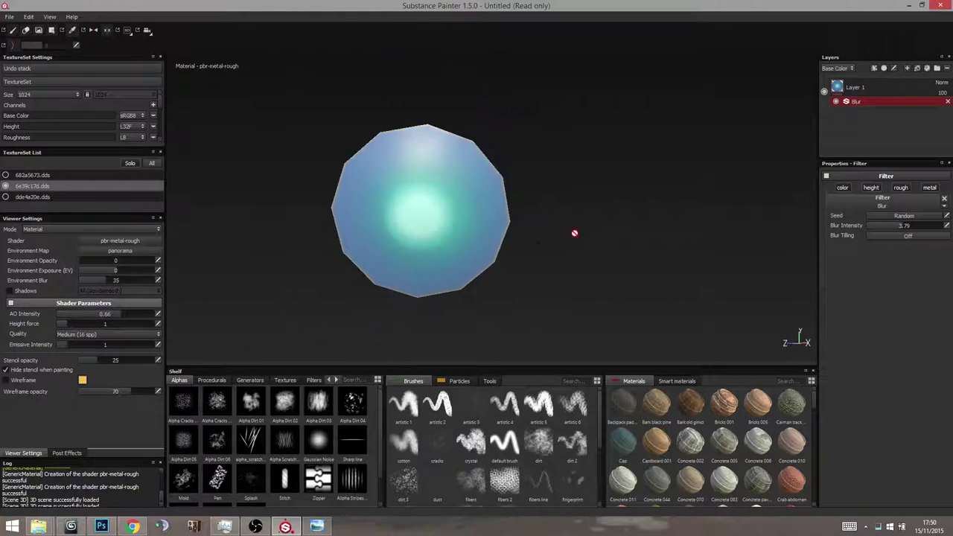
mouse_move(573, 234)
alt+mouse_down()
mouse_move(638, 225)
mouse_move(579, 245)
mouse_move(572, 226)
alt+mouse_up()
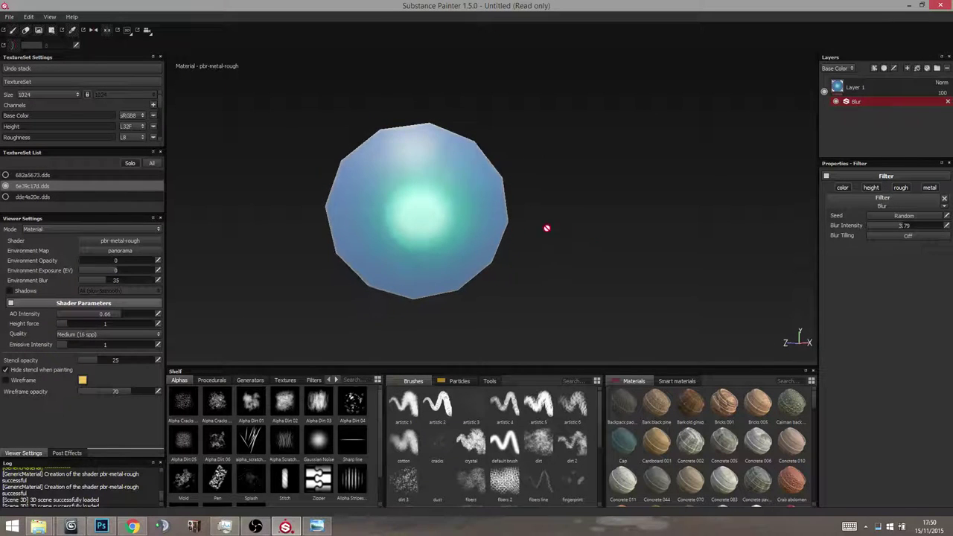
click(871, 92)
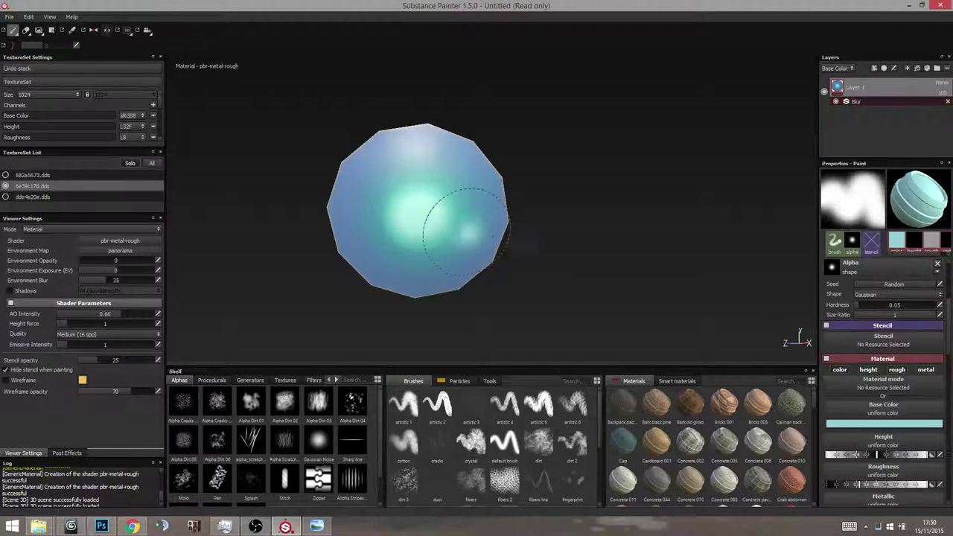
alt+drag(469, 233, 434, 194)
scroll(387, 194, up, 2)
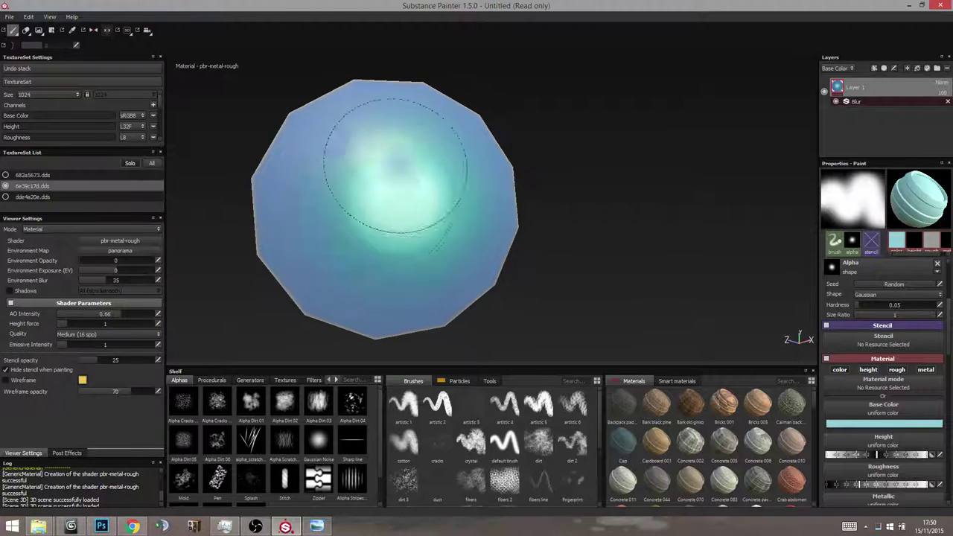
scroll(424, 260, up, 2)
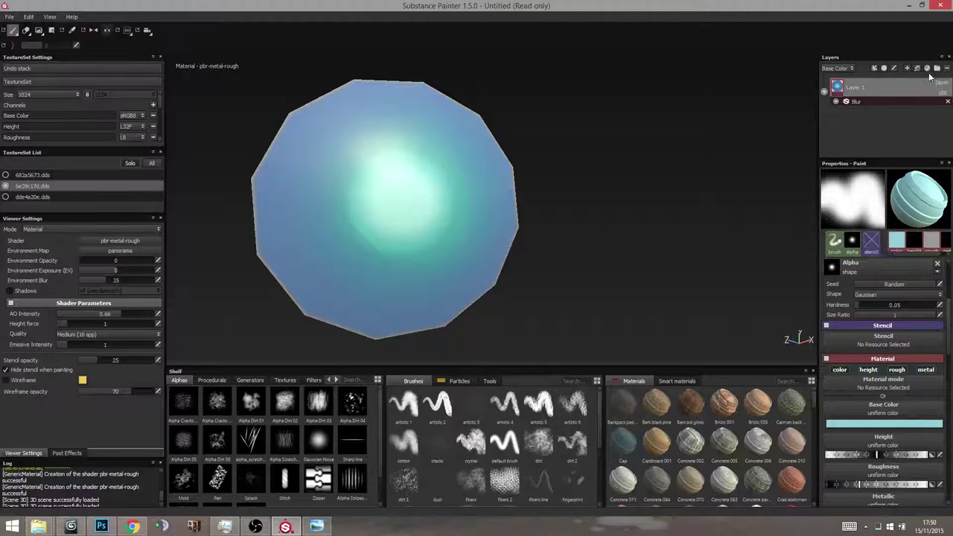
Step: Add Folder 1 containing a new fill layer, checking the Wheatley reference photo
click(938, 69)
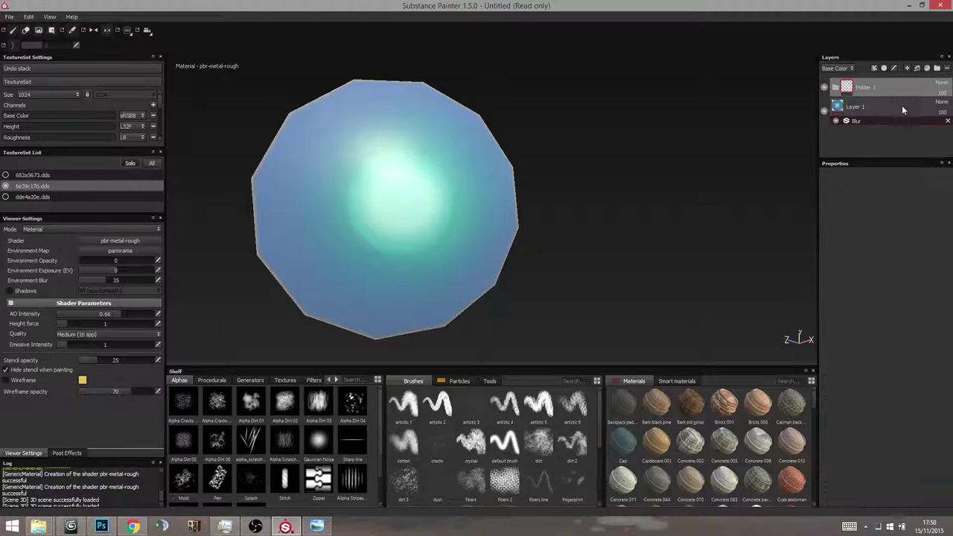
click(918, 68)
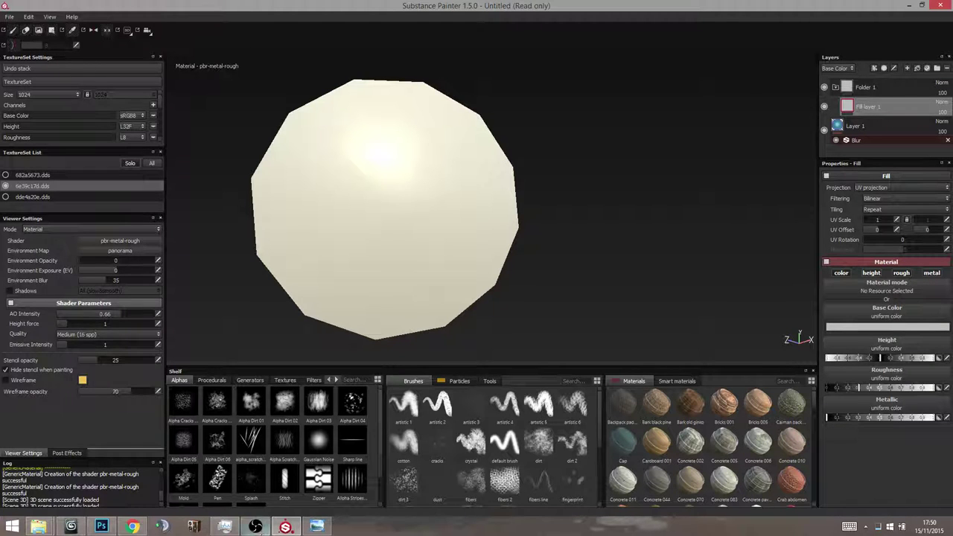
click(317, 526)
scroll(270, 257, up, 5)
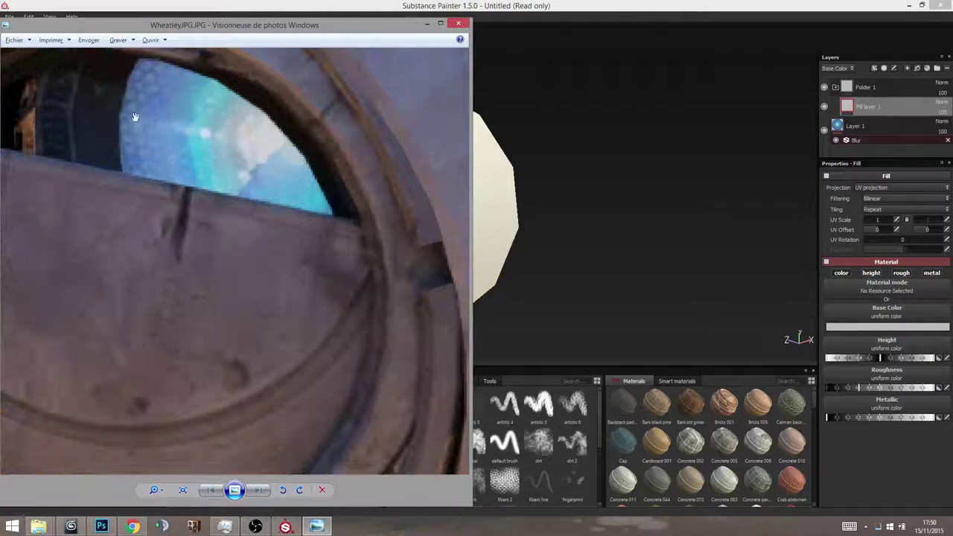
click(566, 172)
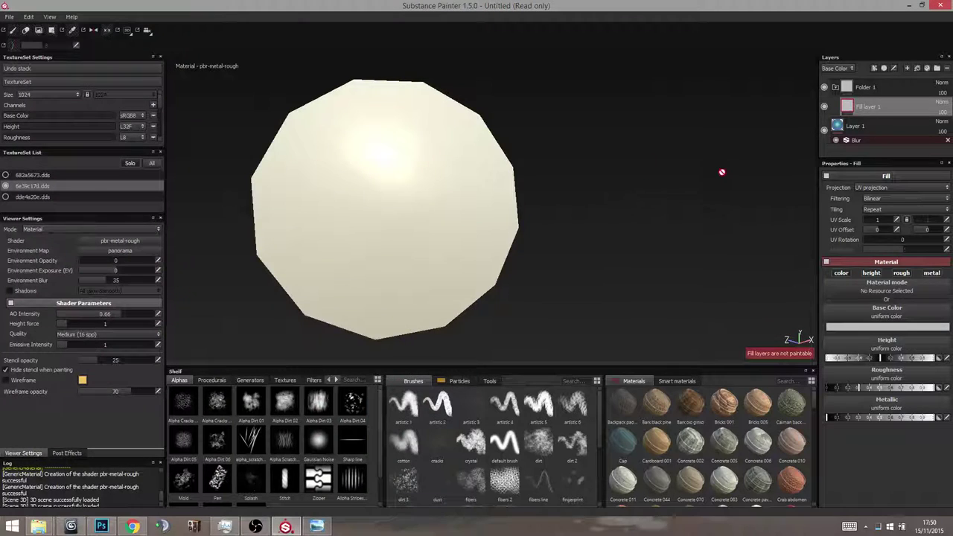
Step: Set the fill layer's base colour to a pale greyish blue
click(888, 327)
click(847, 339)
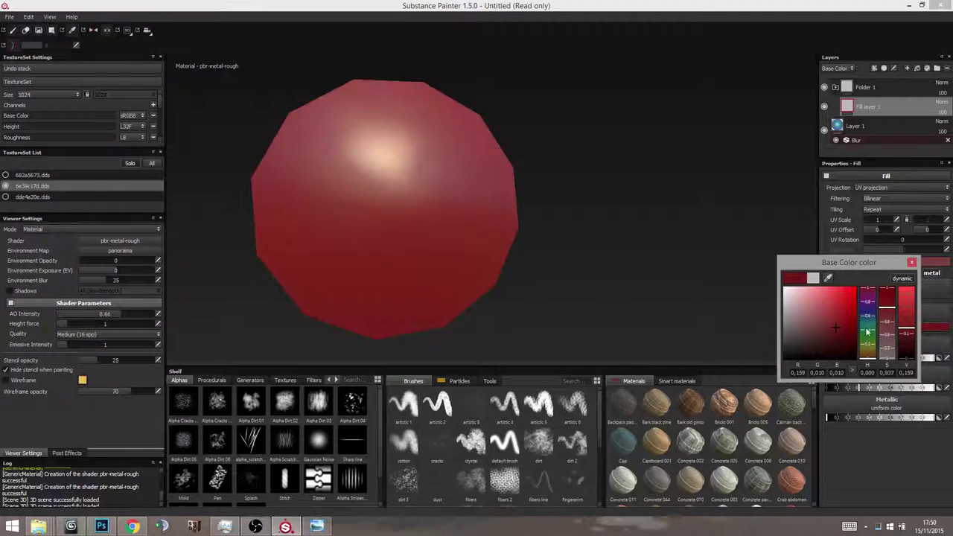
click(868, 317)
click(868, 309)
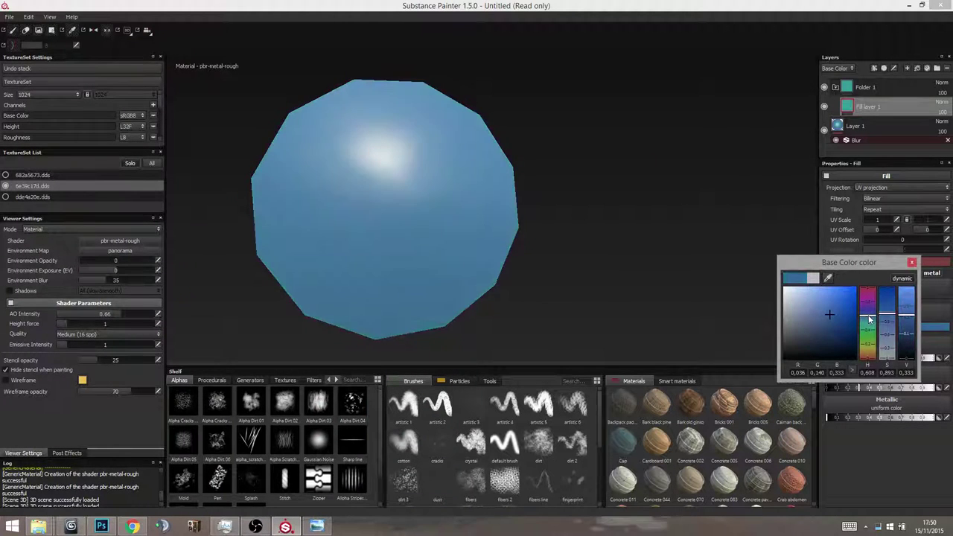
click(847, 328)
mouse_move(847, 328)
mouse_down()
mouse_move(813, 320)
mouse_move(807, 304)
mouse_up()
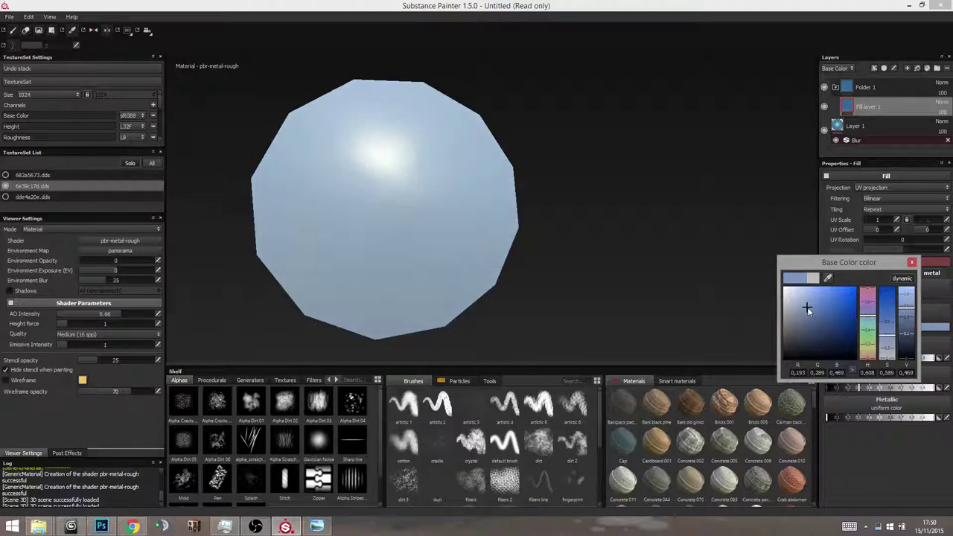
click(912, 264)
click(871, 87)
Step: Add a black mask to Folder 1, revealing the sphere's teal glow again
right_click(847, 89)
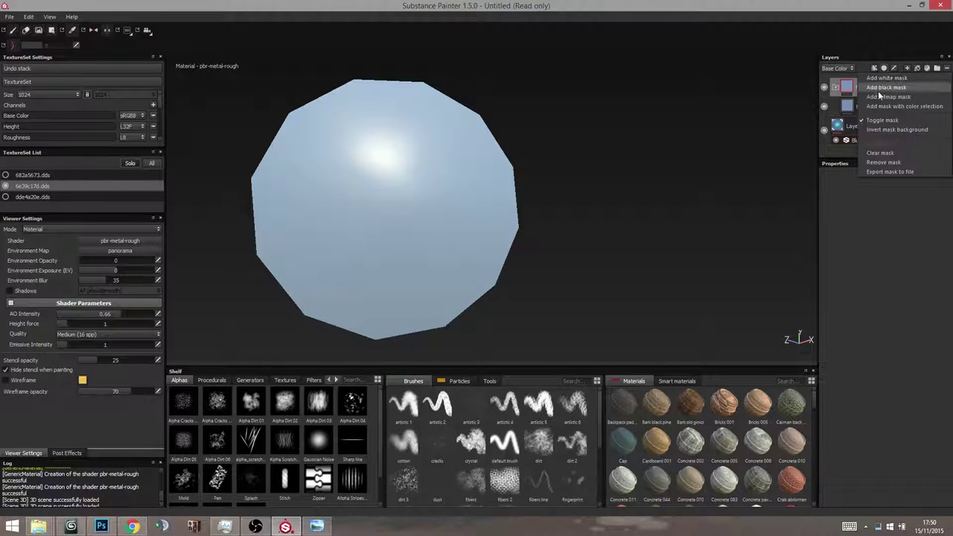
click(881, 88)
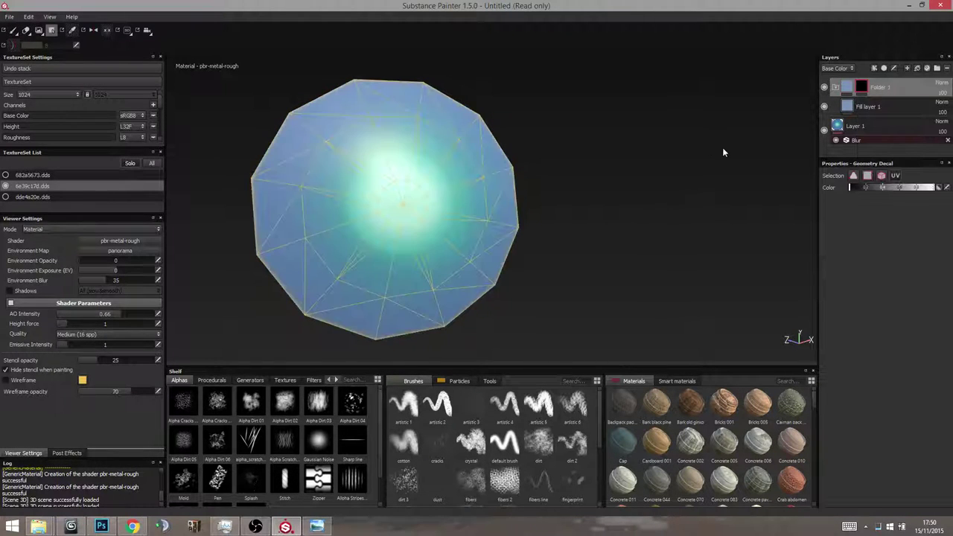
key(1)
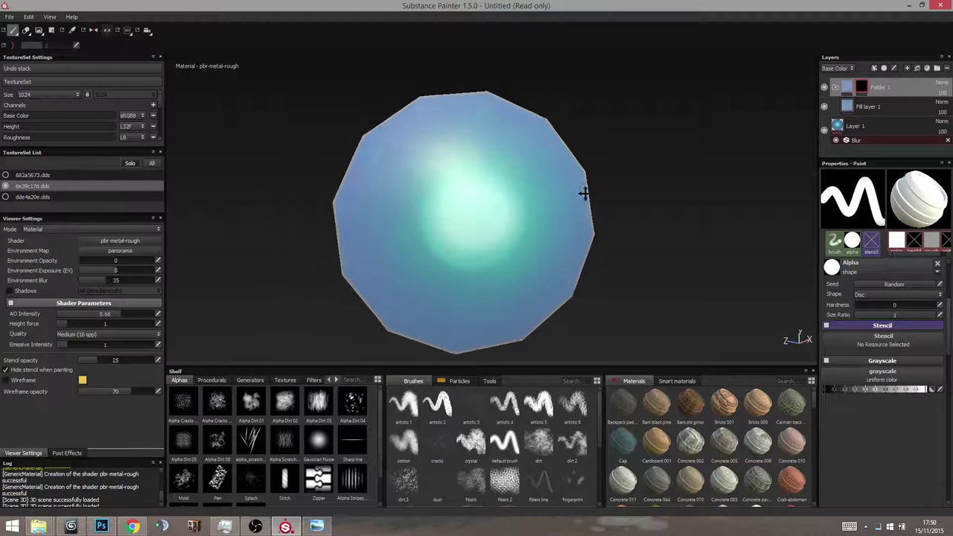
alt+drag(586, 194, 566, 204)
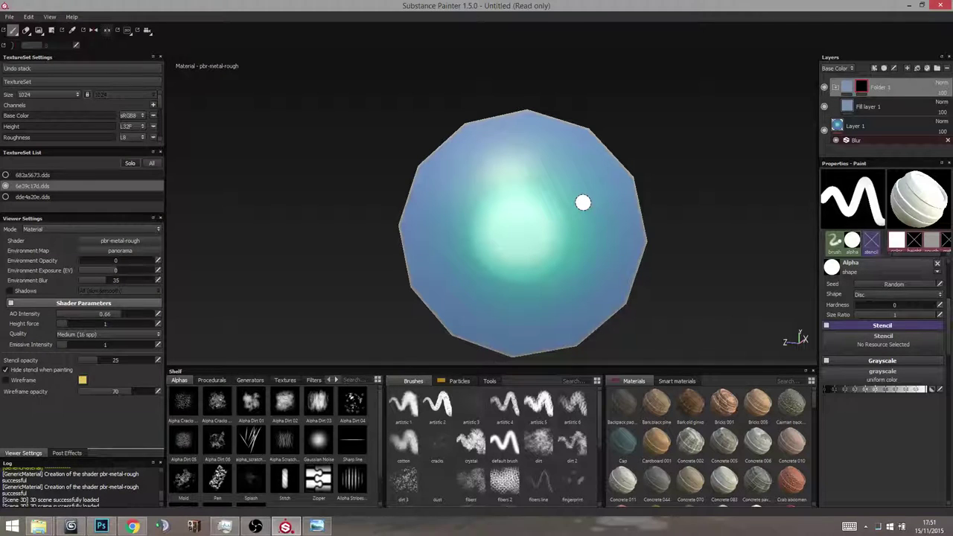
key(ctrl+s)
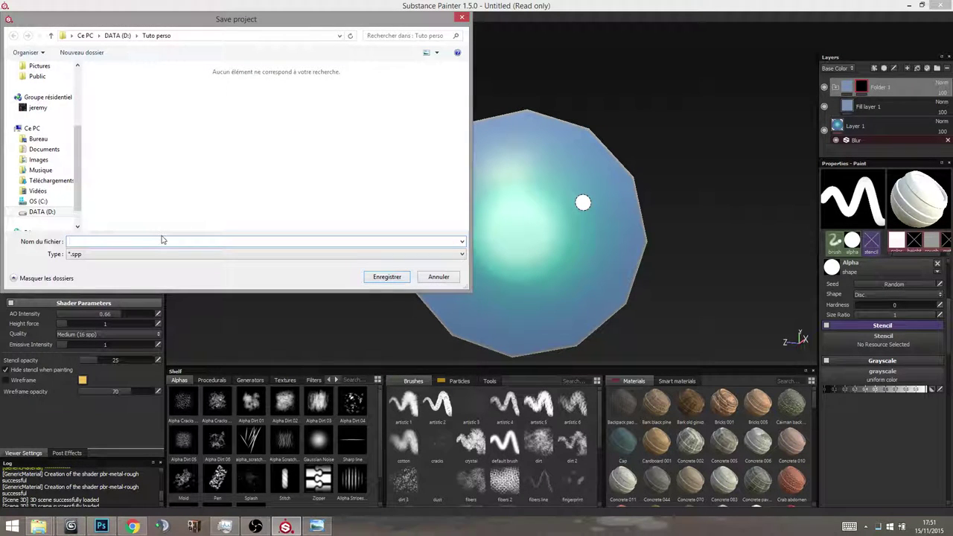
Step: Save the project under the name 'teat' and orbit around the sphere
text(test)
key(Return)
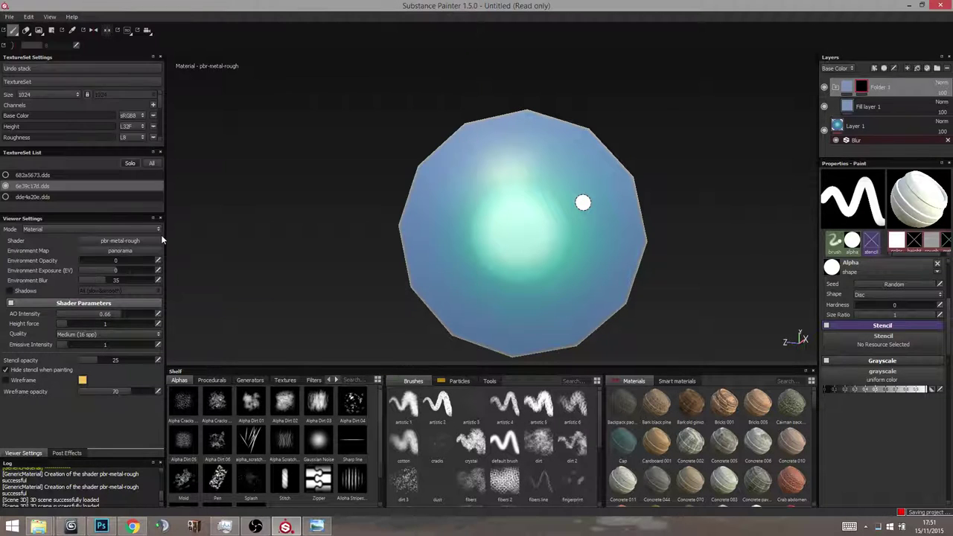
mouse_move(342, 222)
alt+mouse_down()
mouse_move(511, 291)
mouse_move(487, 296)
mouse_move(471, 271)
mouse_move(467, 296)
mouse_move(274, 292)
mouse_move(153, 271)
mouse_move(361, 273)
mouse_move(494, 303)
mouse_move(451, 241)
mouse_move(377, 219)
mouse_move(289, 219)
mouse_move(452, 216)
mouse_move(488, 197)
mouse_move(504, 213)
mouse_move(484, 230)
mouse_move(398, 223)
mouse_move(428, 253)
mouse_move(400, 201)
mouse_move(483, 200)
mouse_move(574, 243)
mouse_move(691, 251)
mouse_move(494, 228)
alt+mouse_up()
scroll(507, 219, up, 3)
scroll(484, 230, up, 2)
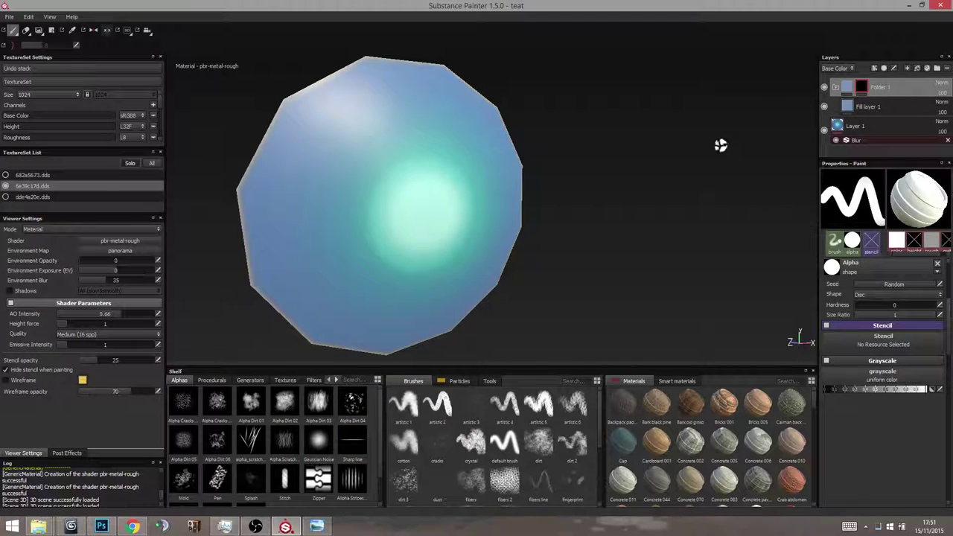
alt+drag(720, 145, 716, 138)
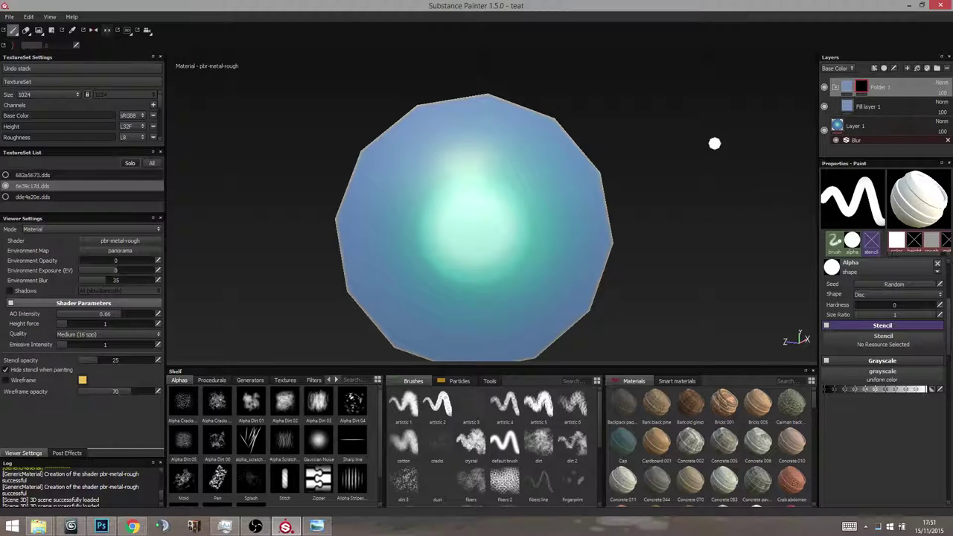
Step: Add a Fill effect to Folder 1's mask and open its Grayscale source slot
alt+drag(686, 195, 653, 180)
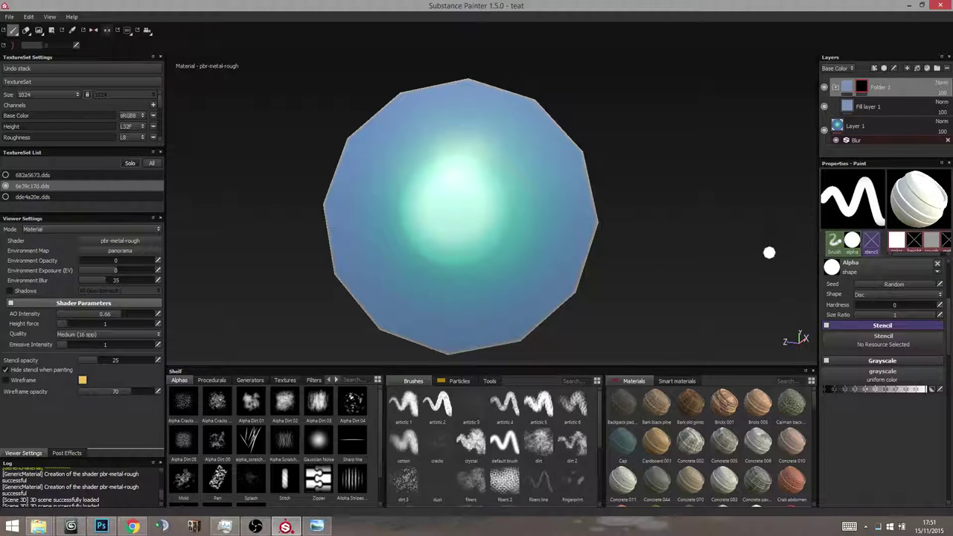
click(884, 68)
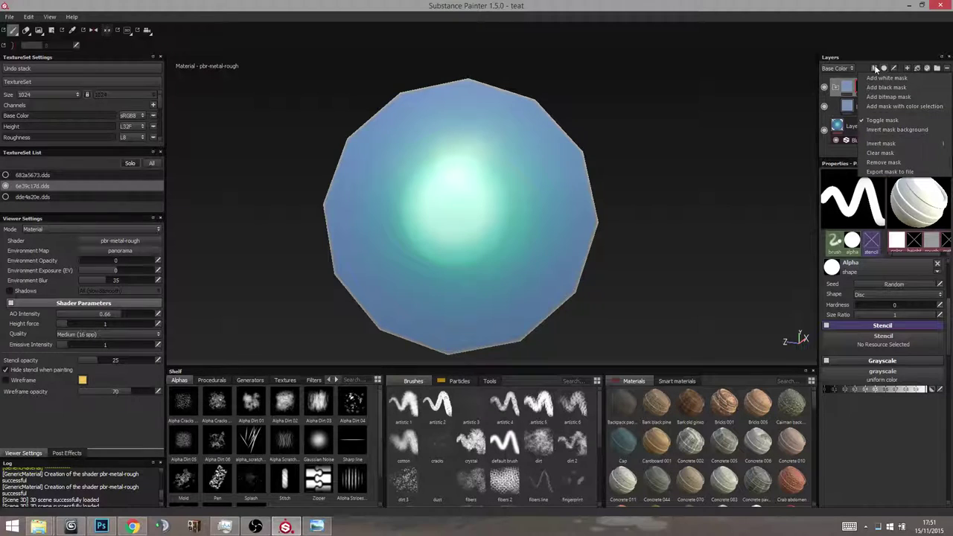
click(874, 69)
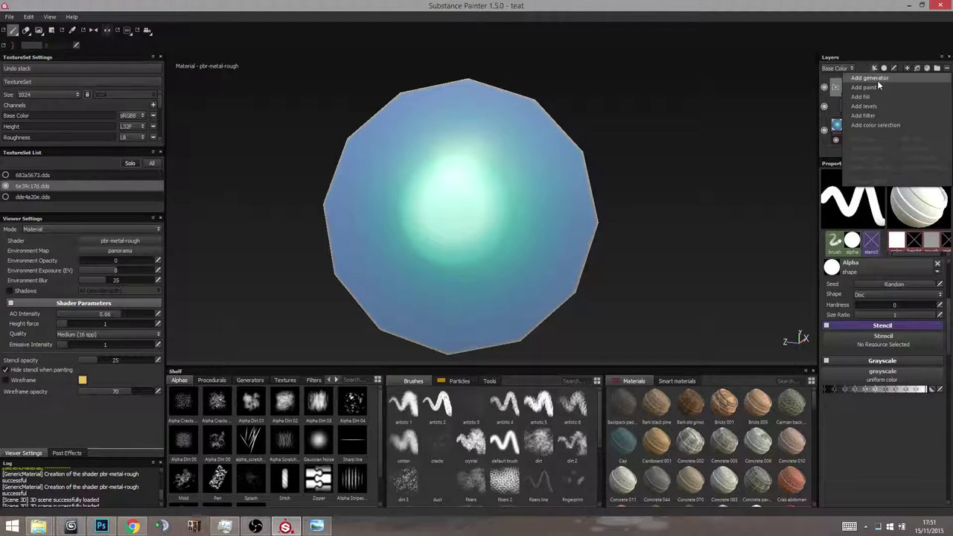
click(876, 97)
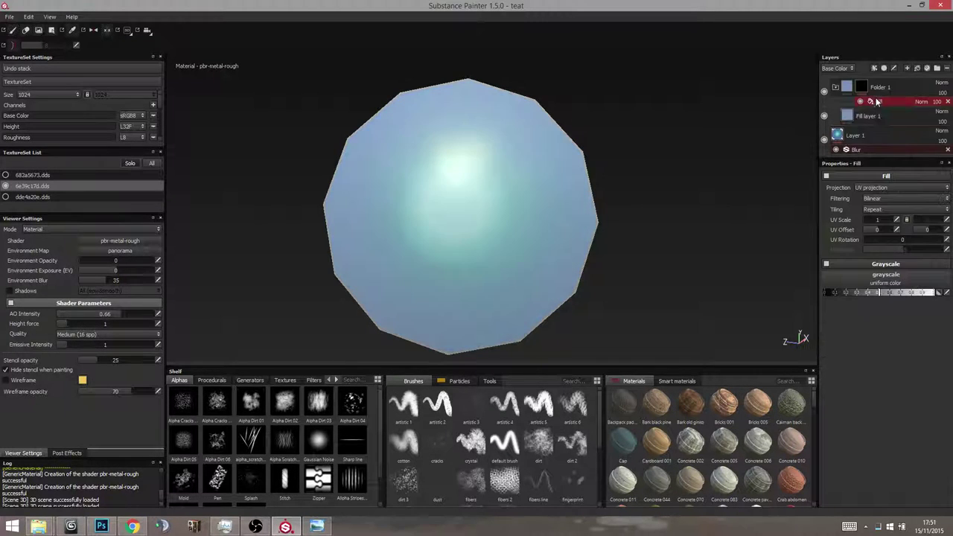
click(886, 283)
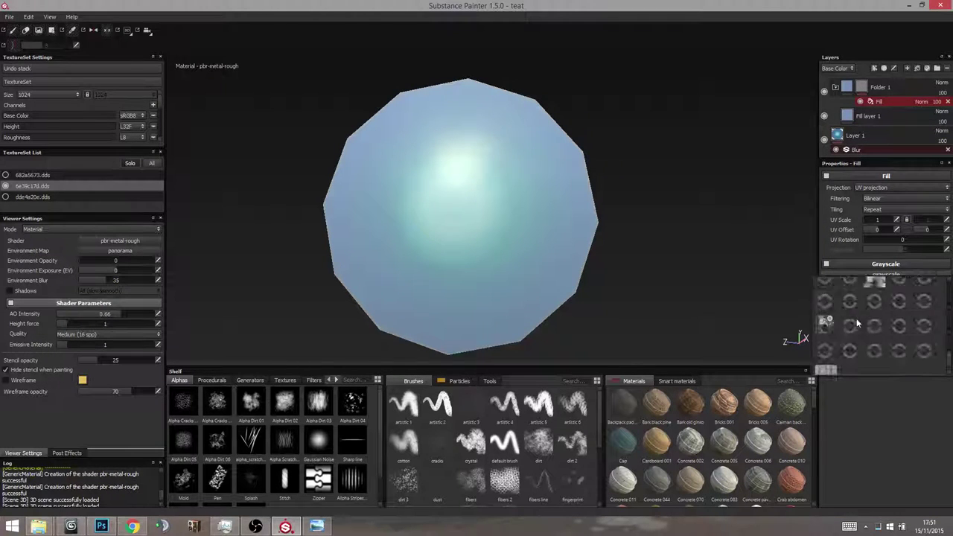
Step: Drive the mask fill with a Tile Generator at 32×32 tiles, smaller middle size, scale 0.77
click(850, 316)
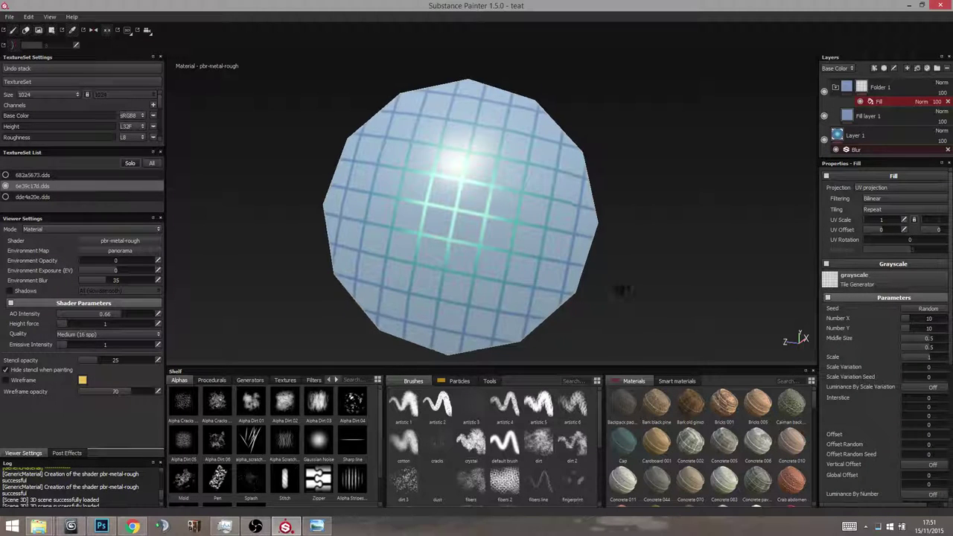
mouse_move(617, 292)
alt+mouse_down()
mouse_move(666, 315)
mouse_move(373, 246)
alt+mouse_up()
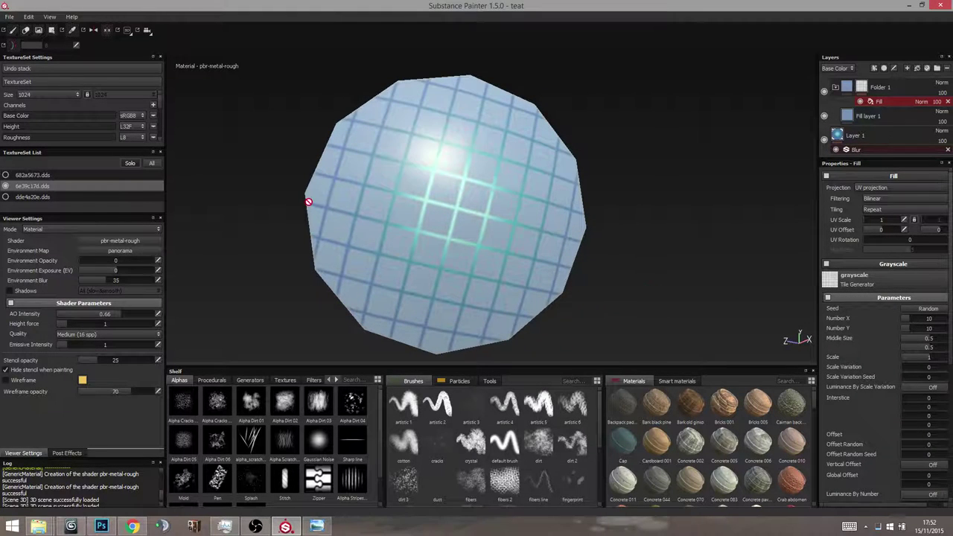
click(318, 526)
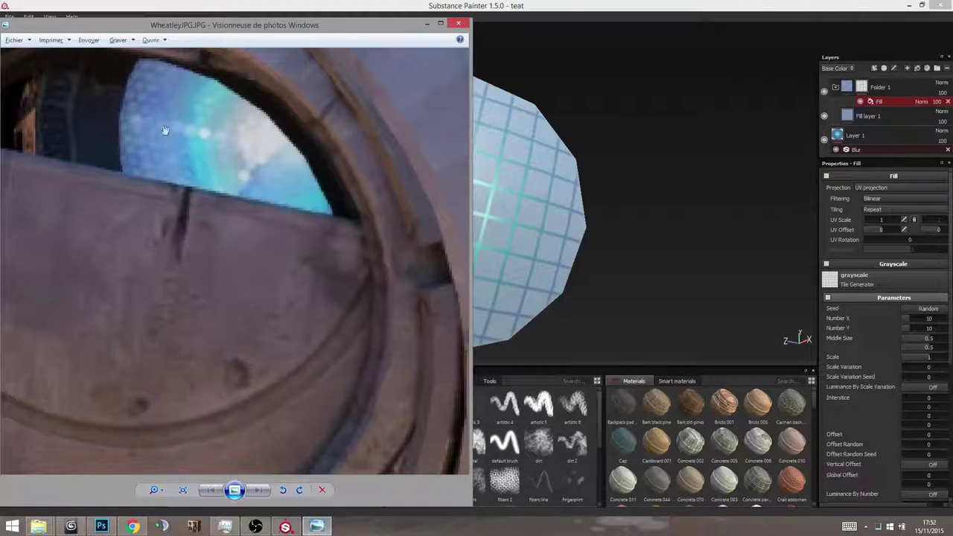
click(622, 140)
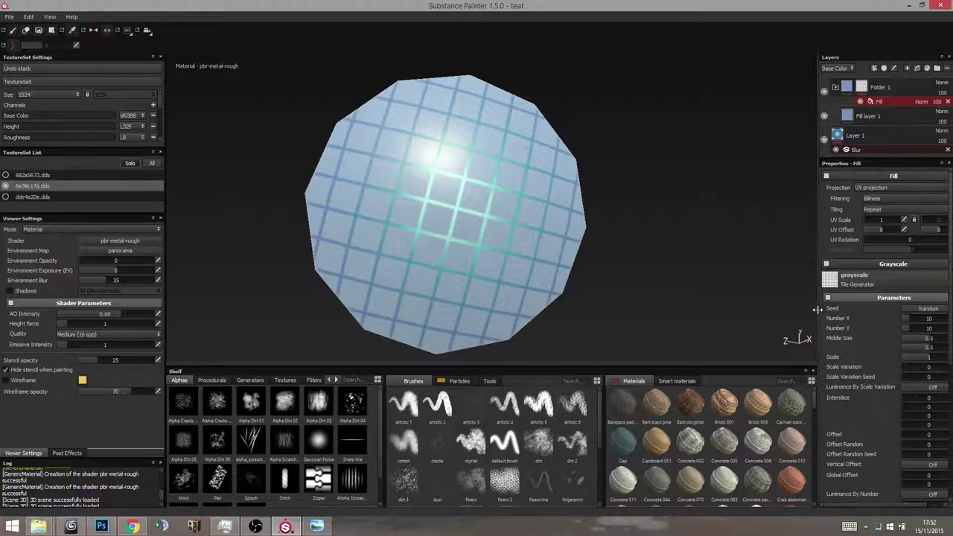
drag(820, 312, 771, 302)
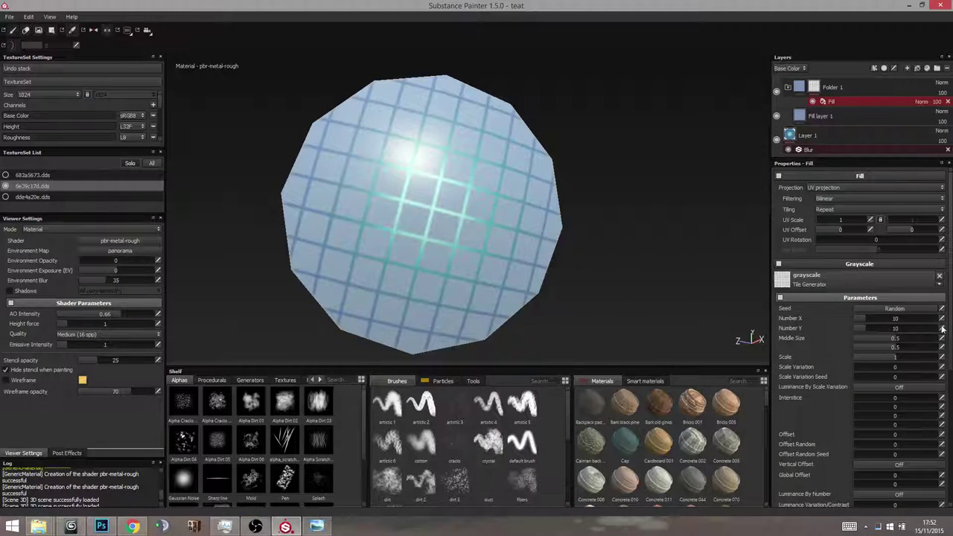
drag(867, 319, 894, 316)
click(894, 331)
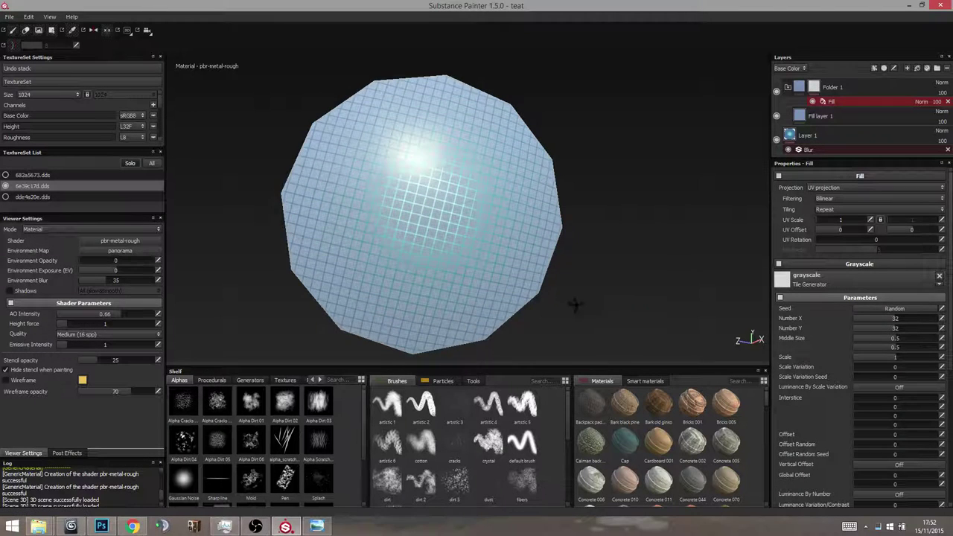
alt+drag(575, 304, 549, 293)
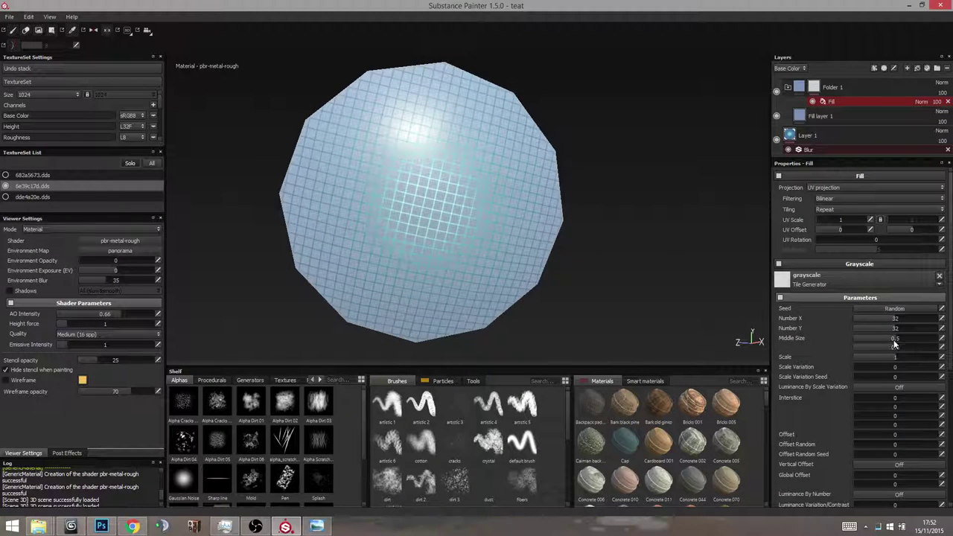
drag(894, 343, 893, 346)
drag(894, 358, 878, 382)
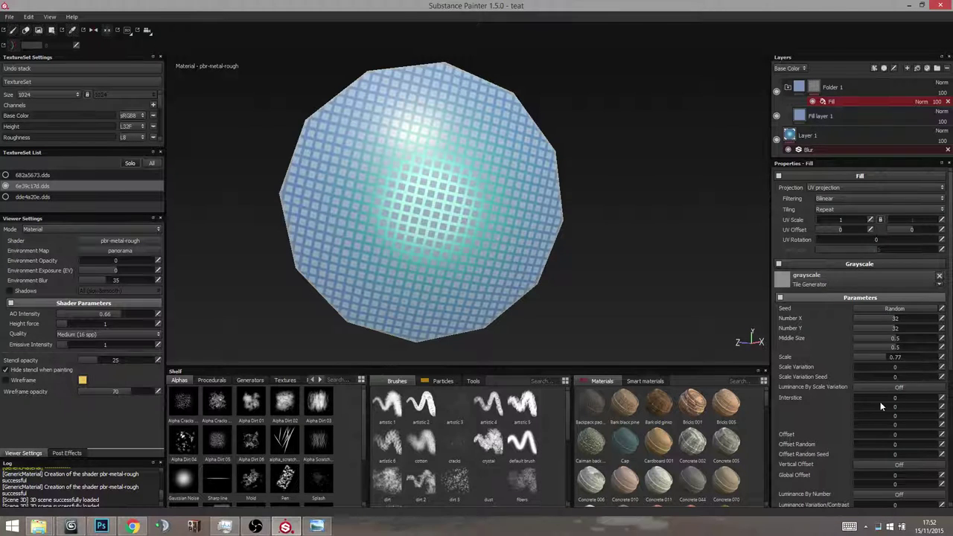
Step: Set the tile row Offset to 0.37 and shift the tile pattern sideways
mouse_move(869, 425)
mouse_down()
mouse_move(854, 422)
mouse_move(885, 438)
mouse_move(857, 437)
mouse_up()
click(860, 436)
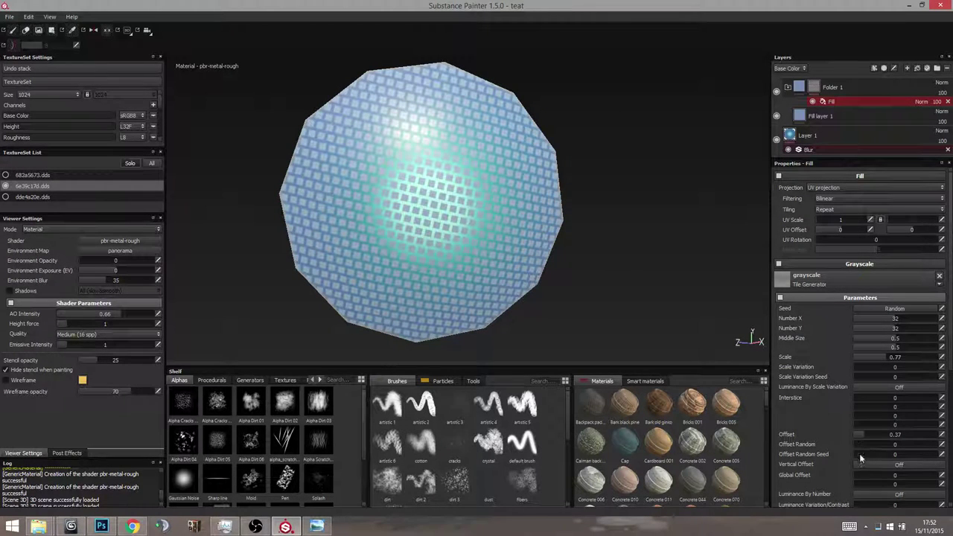
scroll(860, 454, down, 2)
scroll(864, 449, down, 2)
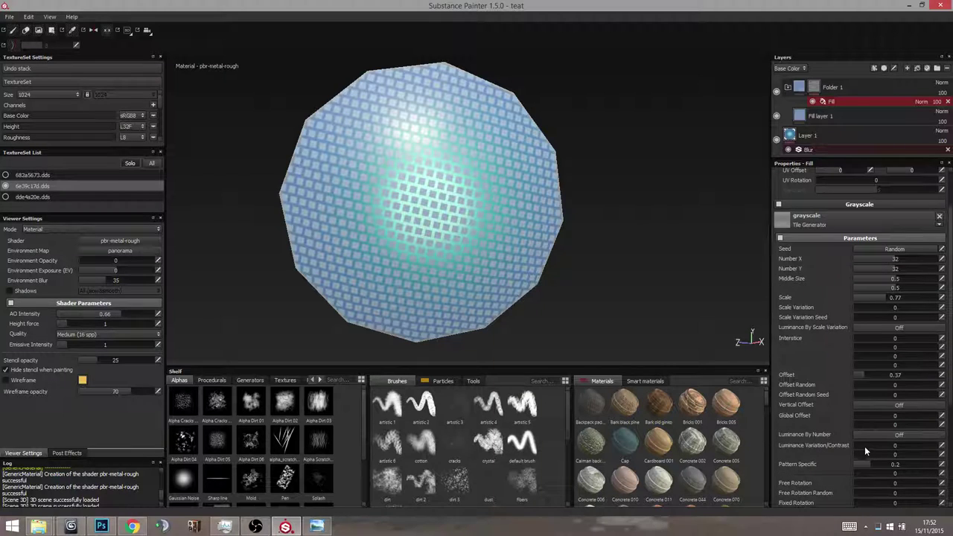
mouse_move(860, 415)
mouse_down()
mouse_move(888, 408)
mouse_move(861, 415)
mouse_move(867, 443)
mouse_up()
scroll(867, 452, down, 2)
mouse_move(873, 404)
mouse_down()
mouse_move(891, 413)
mouse_move(858, 394)
mouse_move(931, 388)
mouse_move(837, 391)
mouse_move(928, 406)
mouse_up()
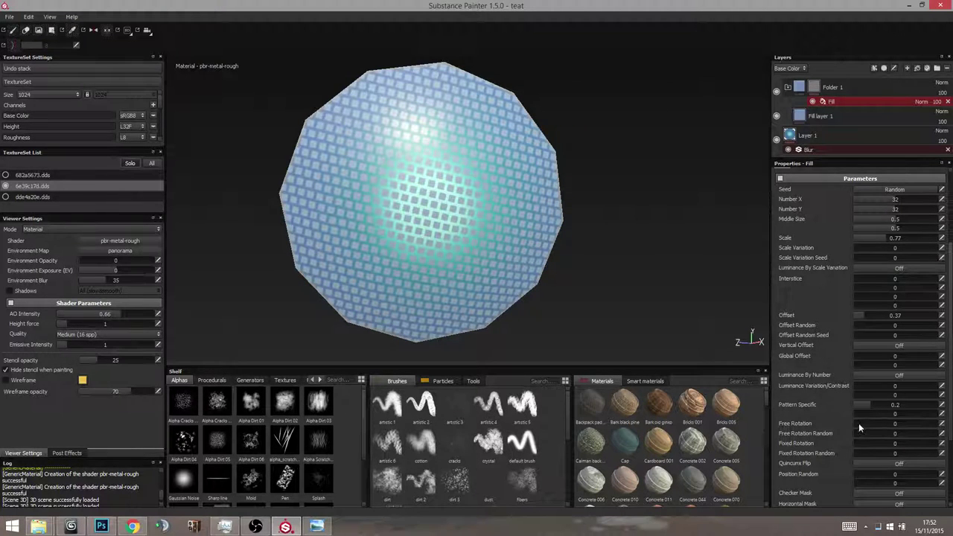
Step: Try tile rotation and random positions, then reset them back to zero
drag(861, 422, 861, 424)
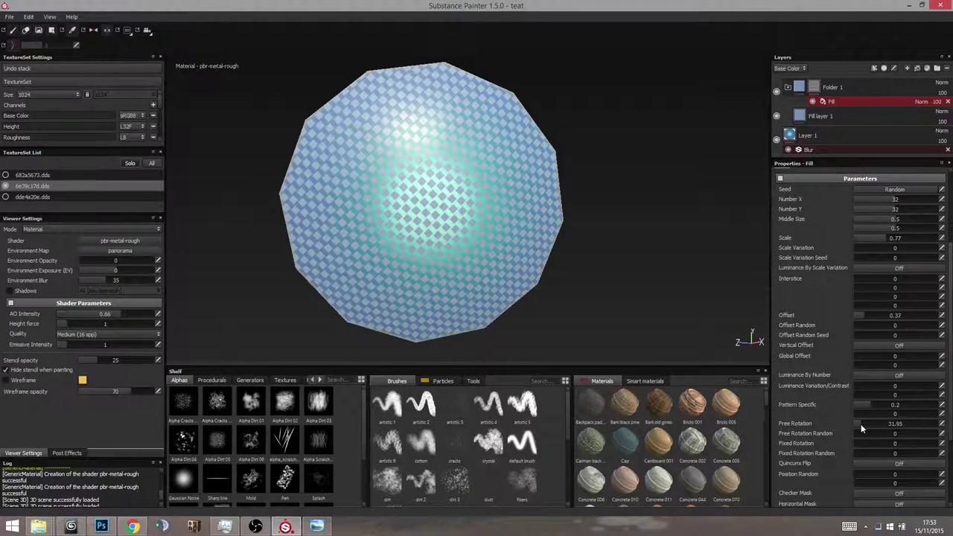
drag(862, 433, 876, 434)
key(ctrl+z)
key(ctrl+z)
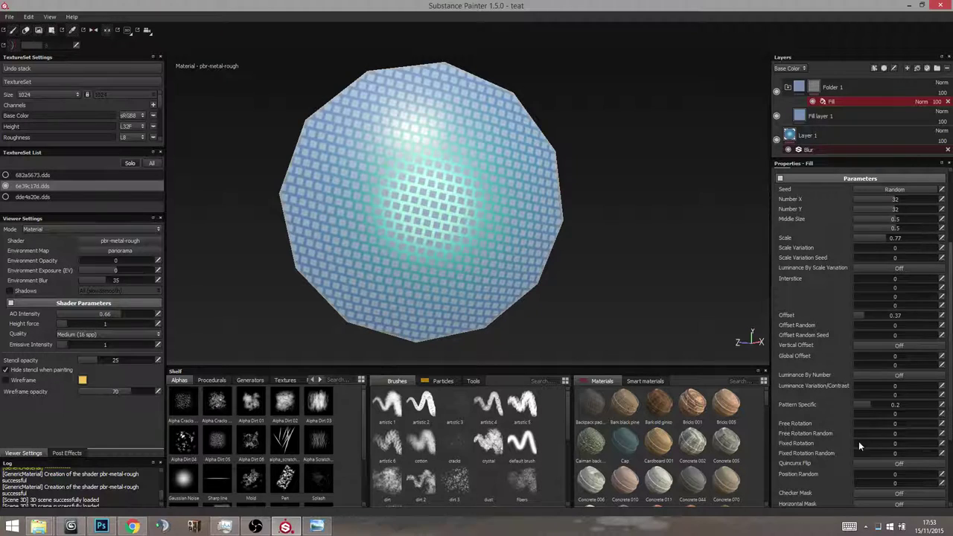
drag(910, 460, 843, 460)
drag(881, 440, 867, 433)
mouse_move(858, 471)
mouse_down()
mouse_move(885, 472)
mouse_move(822, 471)
mouse_up()
Step: Experiment with random tile hiding, scattering and rotation, then shift the pattern vertically
scroll(864, 476, down, 2)
scroll(872, 480, down, 1)
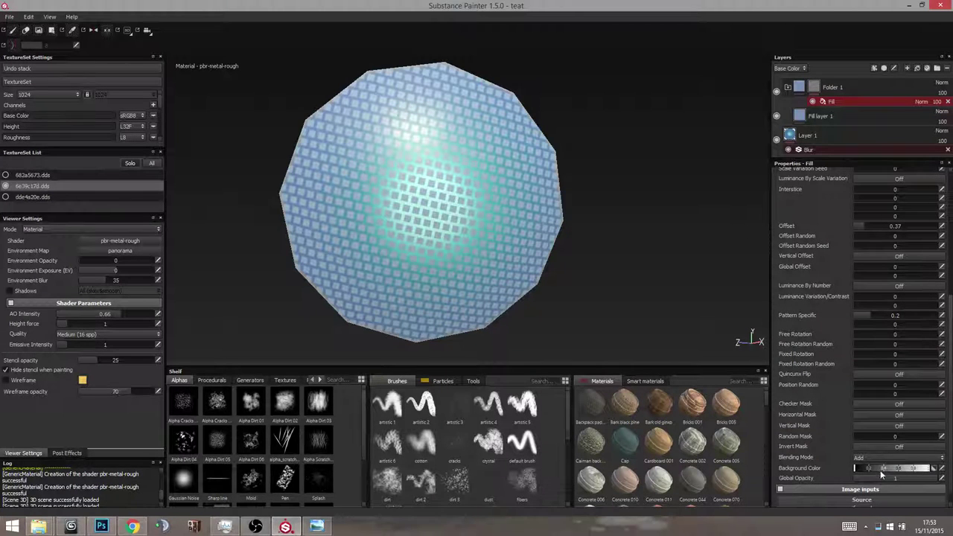
mouse_move(876, 438)
mouse_down()
mouse_move(909, 436)
mouse_move(826, 435)
mouse_up()
drag(861, 396, 860, 388)
mouse_move(868, 344)
mouse_down()
mouse_move(853, 350)
mouse_move(898, 358)
mouse_move(847, 343)
mouse_move(865, 326)
mouse_up()
drag(897, 367, 815, 368)
mouse_move(857, 275)
mouse_down()
mouse_move(883, 276)
mouse_move(861, 287)
mouse_move(854, 269)
mouse_up()
Step: Leave per-tile brightness variation and Quincunx Flip off so the tiles form a regular grid
click(879, 287)
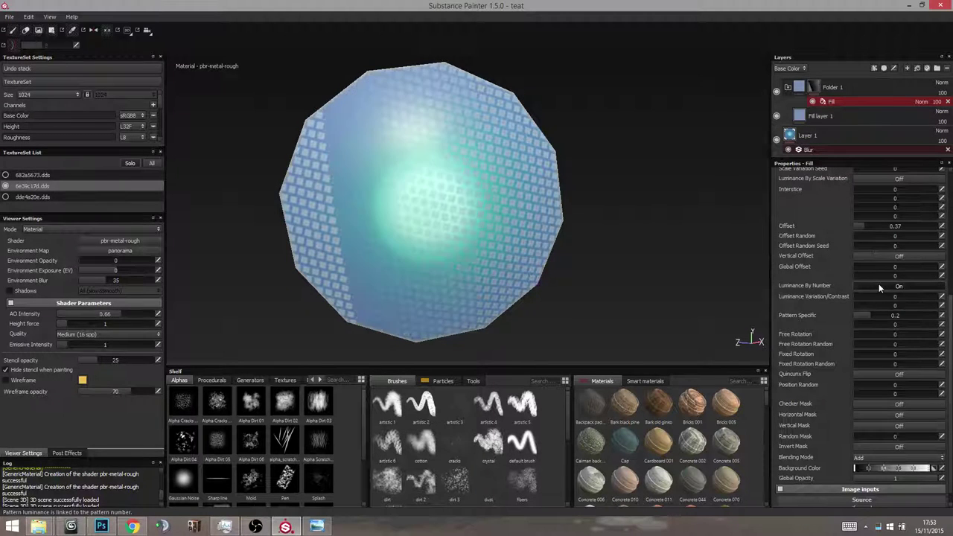
click(880, 287)
click(890, 374)
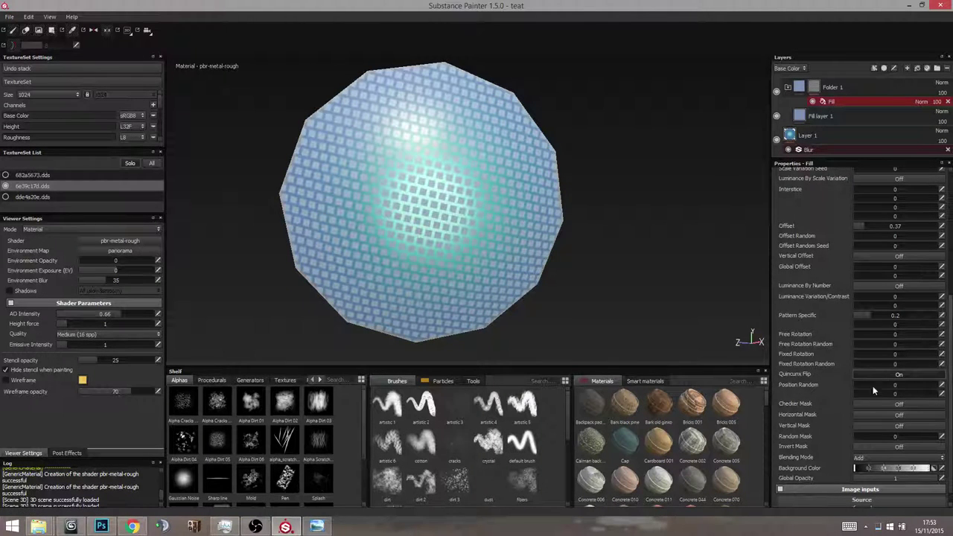
click(885, 375)
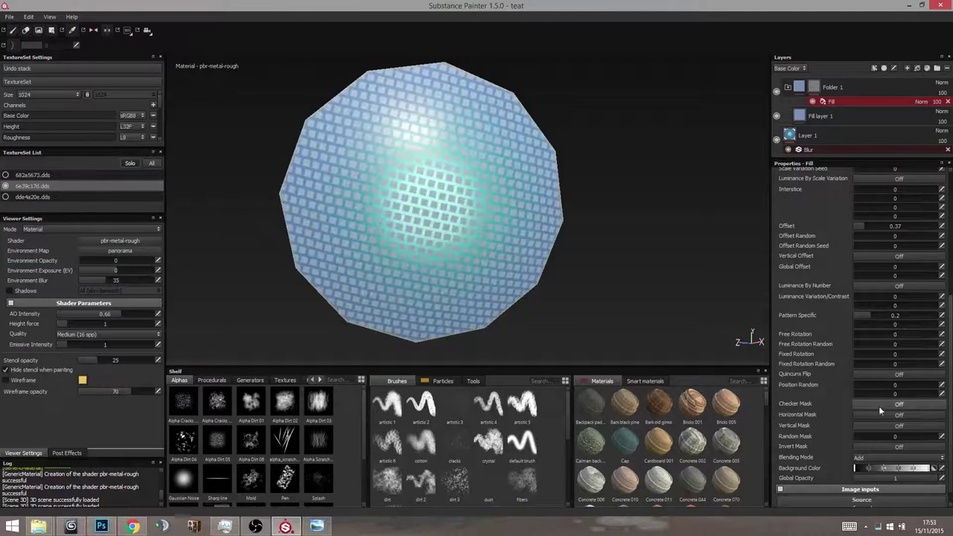
Step: Test the mask toggles, including vertical and inverted masking, and leave them all off
click(879, 406)
click(879, 407)
click(879, 414)
click(878, 415)
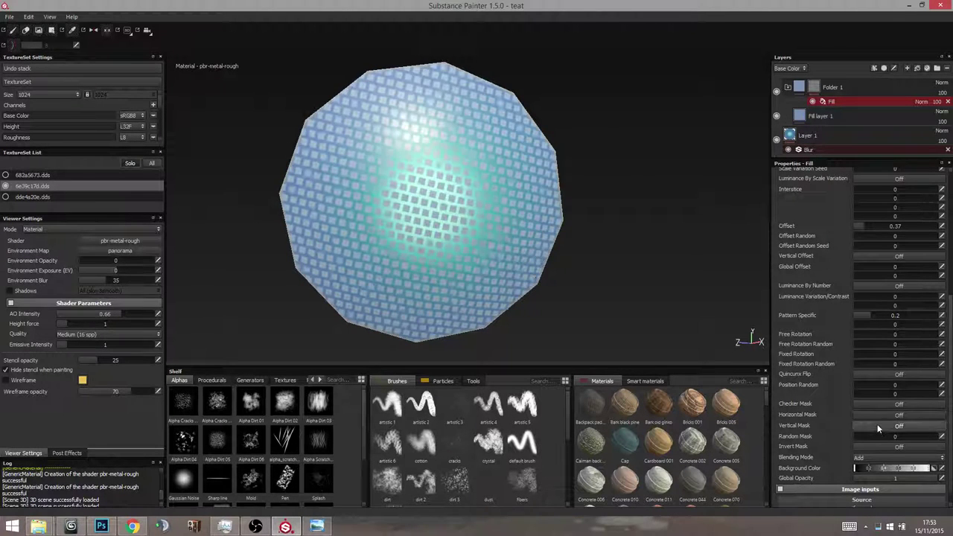
click(877, 426)
click(877, 426)
click(874, 446)
click(874, 447)
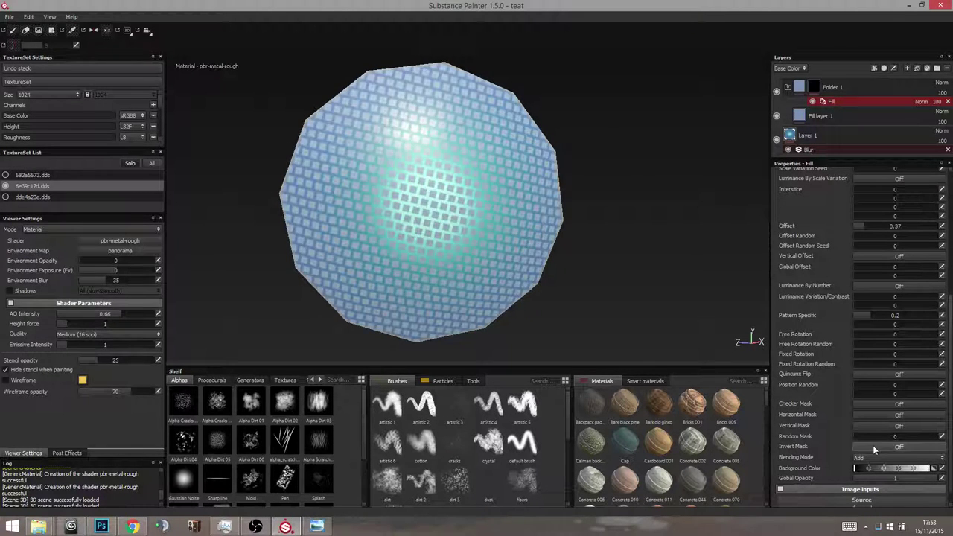
click(871, 445)
click(871, 446)
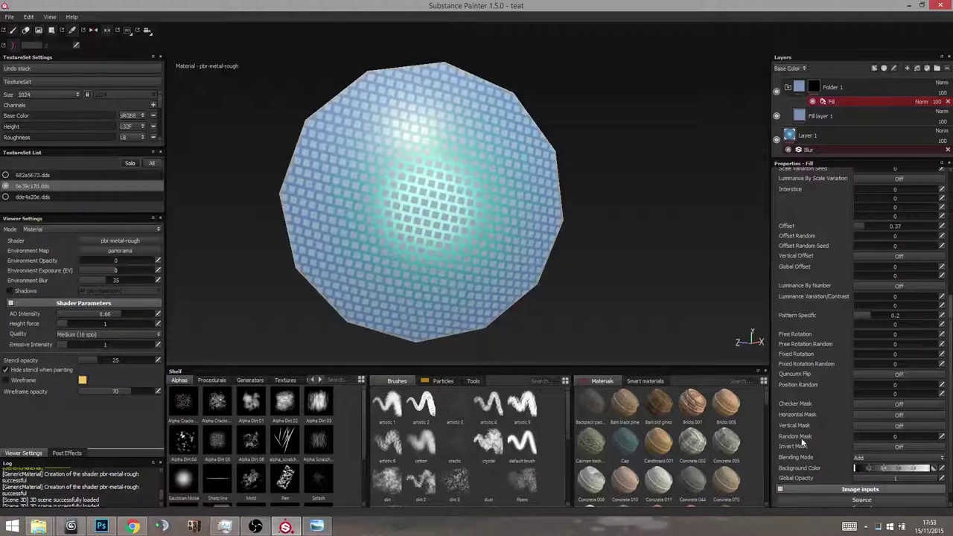
Step: Reset the second Pattern Specific value to 0
scroll(802, 442, down, 1)
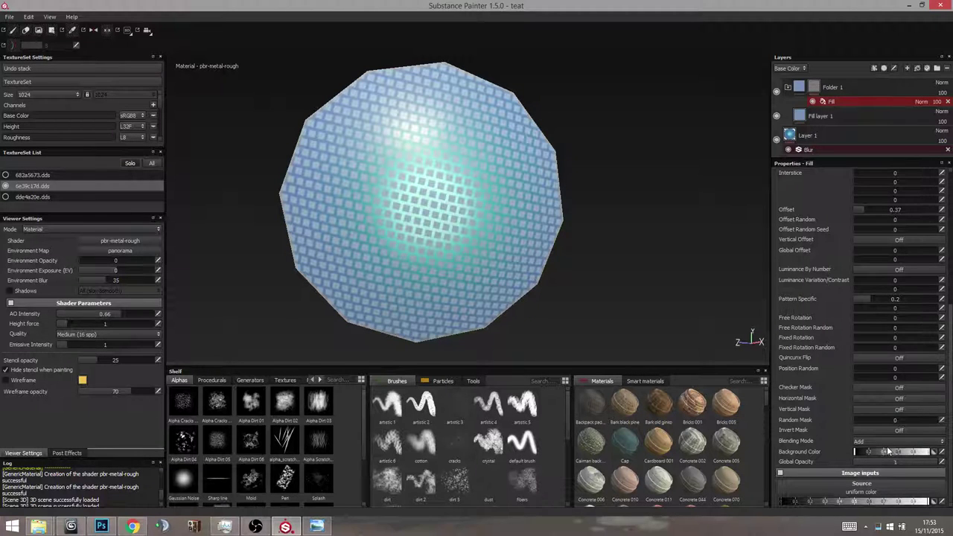
scroll(882, 404, up, 2)
scroll(874, 403, up, 2)
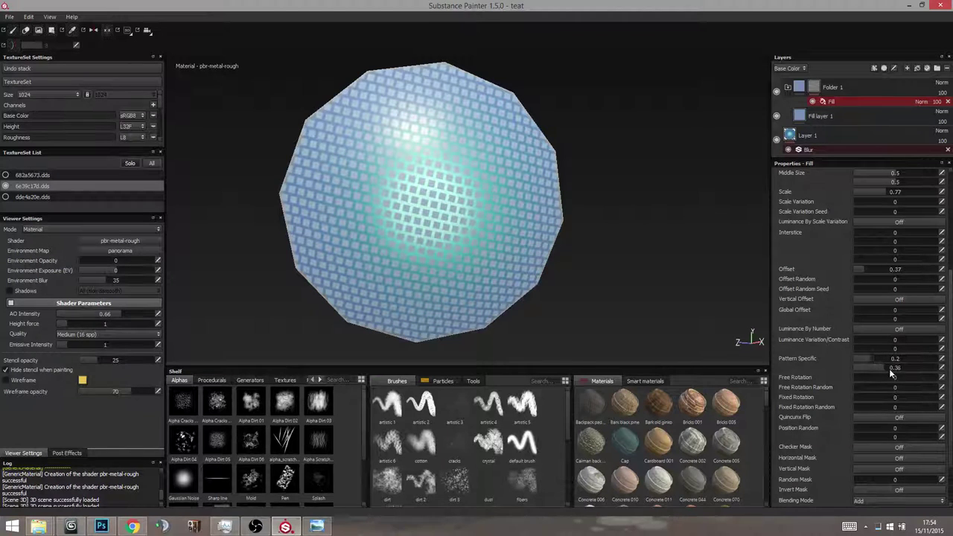
mouse_move(891, 374)
mouse_down()
mouse_move(852, 375)
mouse_move(922, 365)
mouse_up()
Step: Raise Scale to 0.96 and Pattern Specific to 0.8, comparing against the lens reference photo
scroll(869, 319, up, 1)
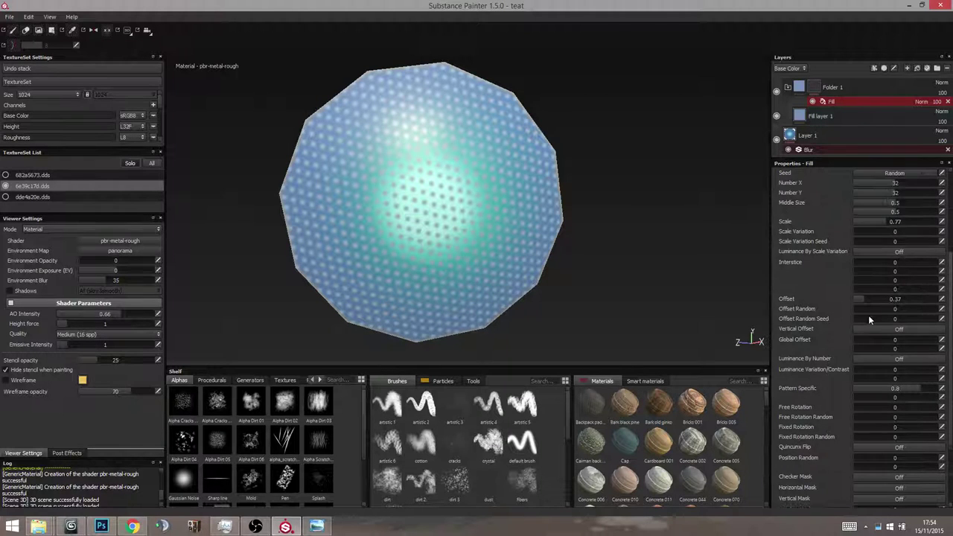
scroll(869, 315, up, 1)
mouse_move(882, 251)
mouse_down()
mouse_move(905, 250)
mouse_move(894, 261)
mouse_up()
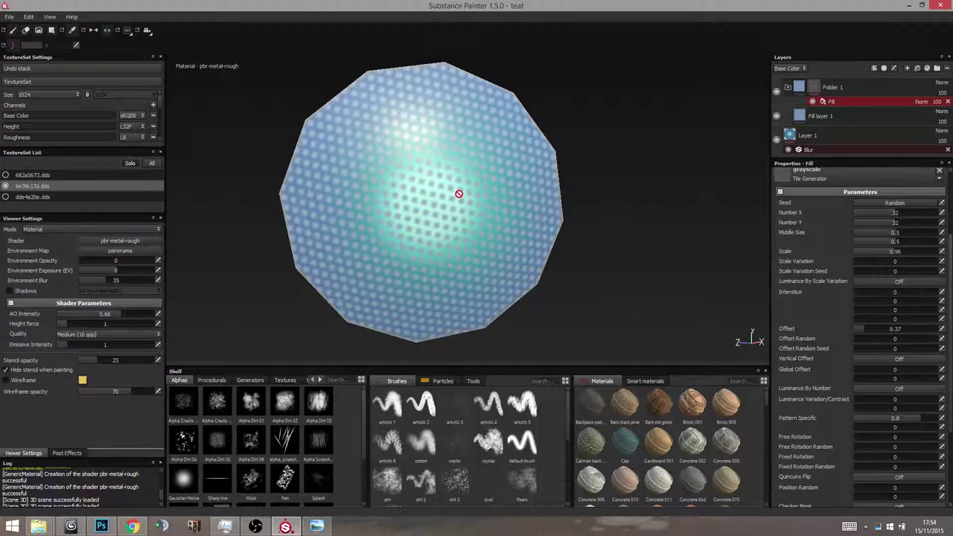
click(317, 527)
click(575, 210)
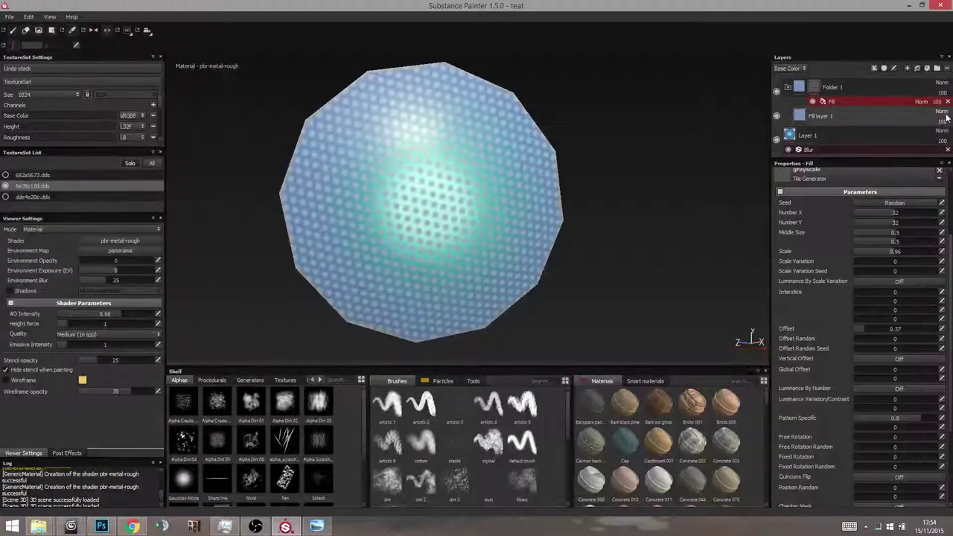
Step: Fade Fill layer 1 to 40 opacity, lower its roughness slightly, and raise its height so the dots bump out
drag(947, 117, 928, 138)
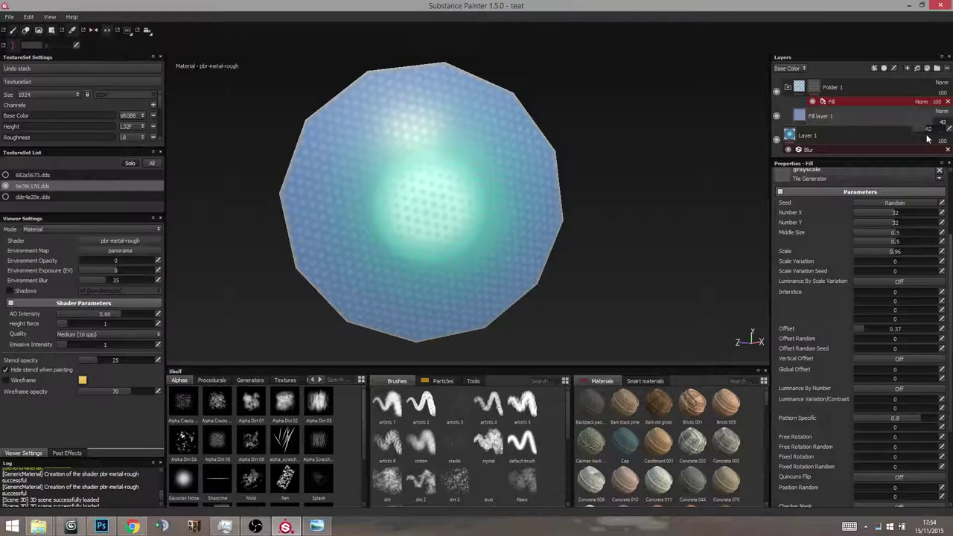
click(836, 115)
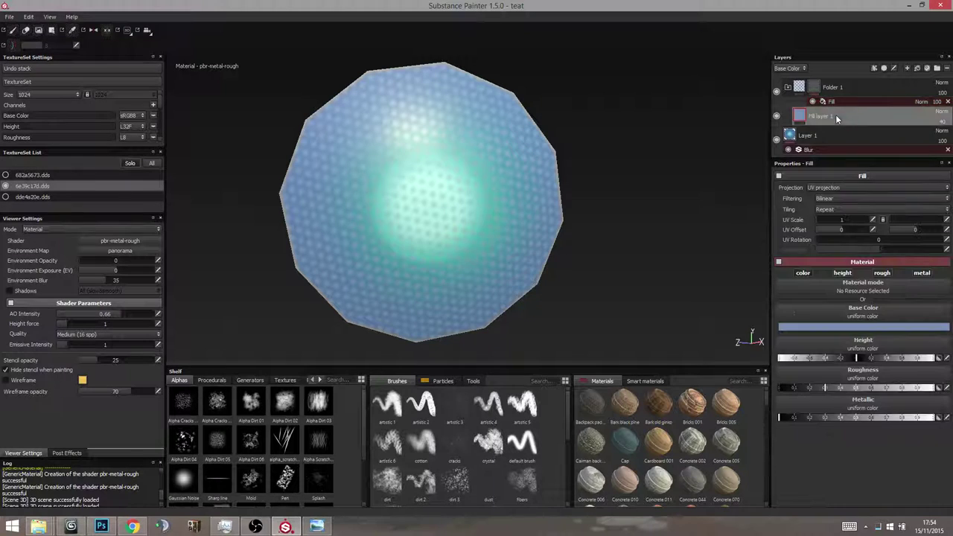
click(797, 395)
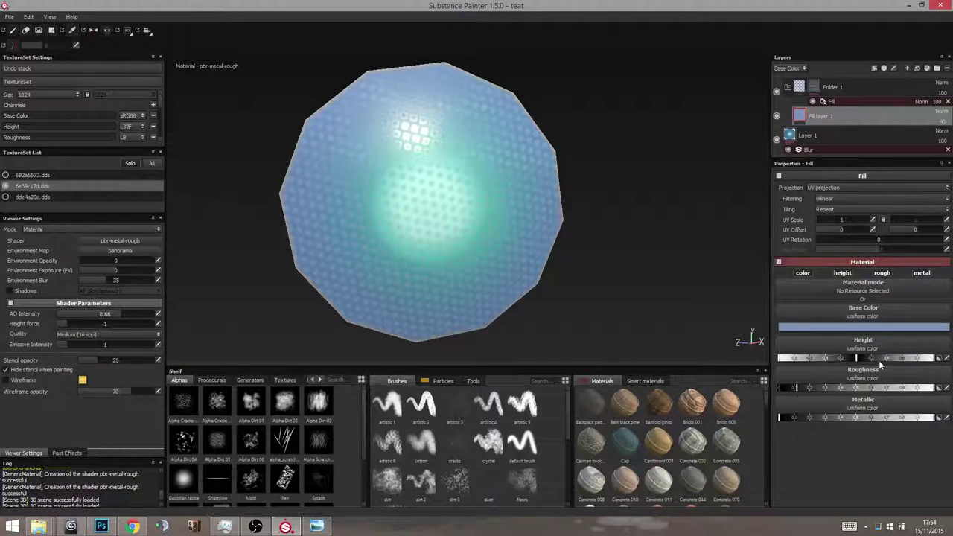
drag(886, 363, 868, 365)
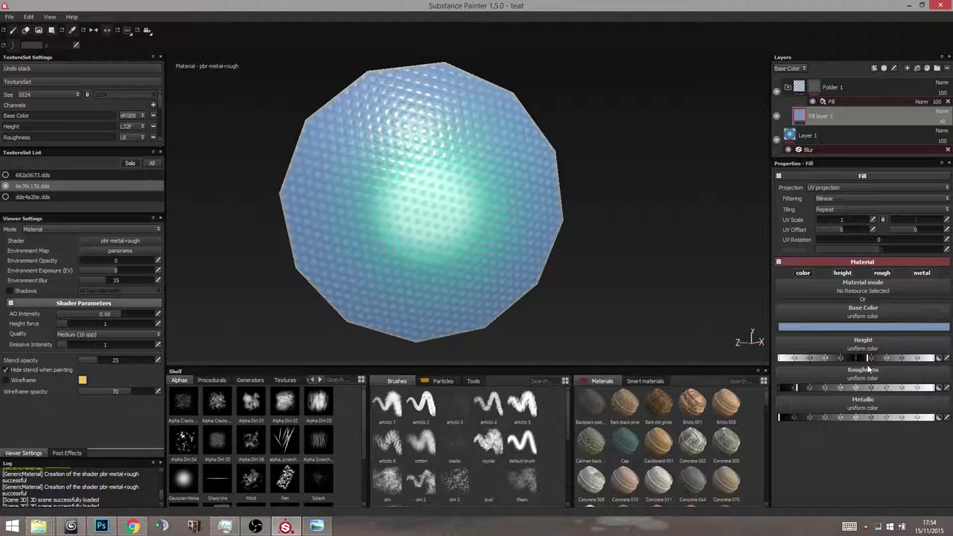
alt+drag(632, 239, 624, 206)
mouse_move(623, 206)
alt+right_down()
mouse_move(615, 245)
mouse_move(559, 298)
alt+right_up()
Step: Show all texture sets, frame the whole robot with F, and orbit around to inspect the eye lens
click(152, 163)
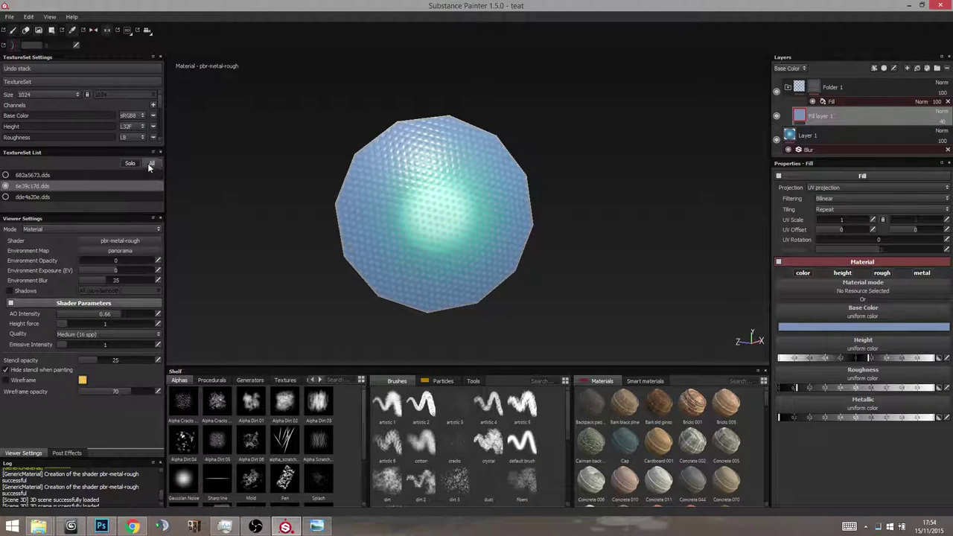
key(f)
alt+drag(383, 251, 371, 269)
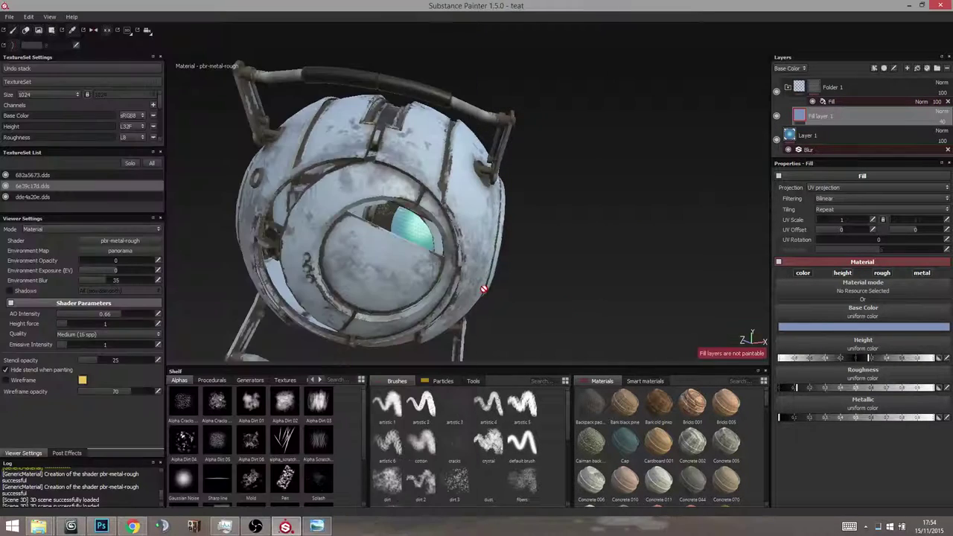
alt+drag(484, 289, 461, 298)
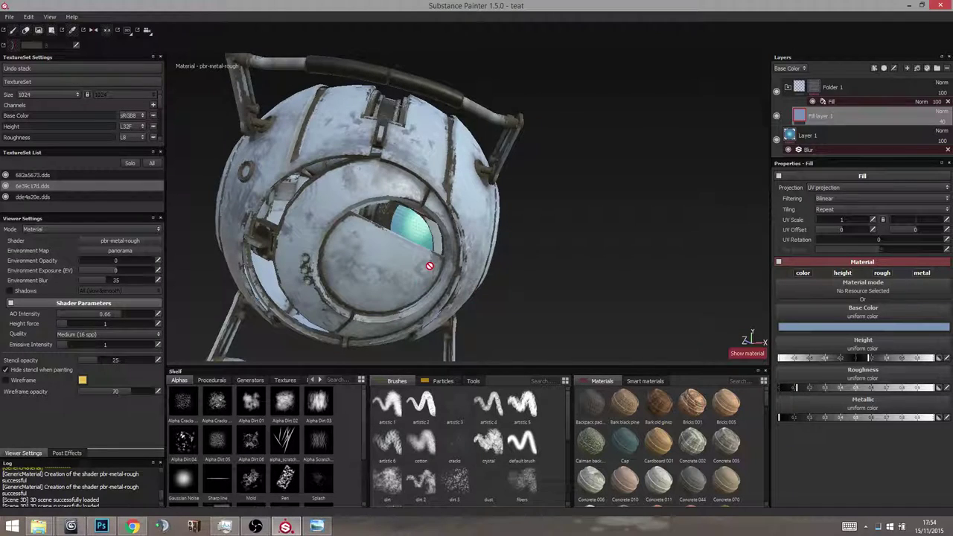
mouse_move(425, 277)
alt+mouse_down()
mouse_move(402, 255)
mouse_move(405, 245)
mouse_move(472, 253)
mouse_move(385, 241)
alt+mouse_up()
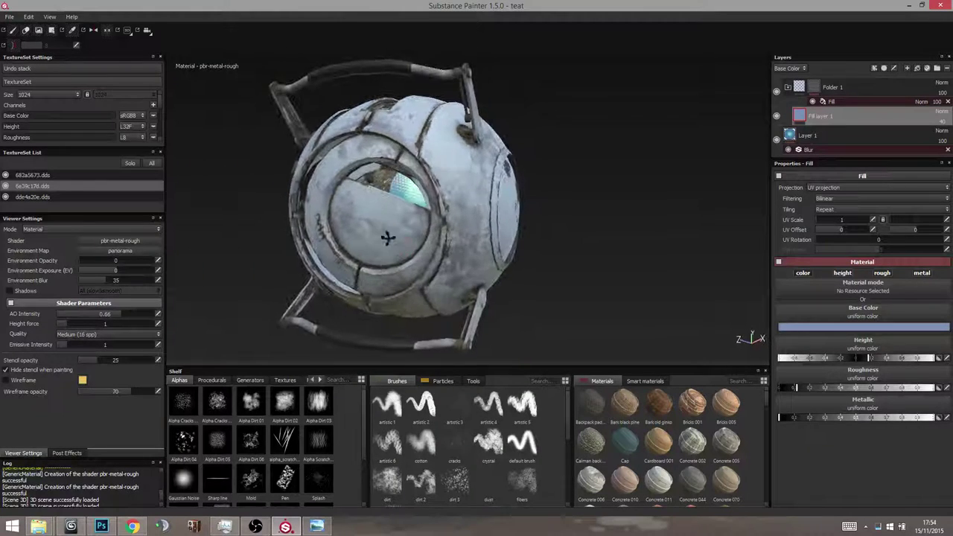
key(c)
alt+drag(385, 241, 433, 239)
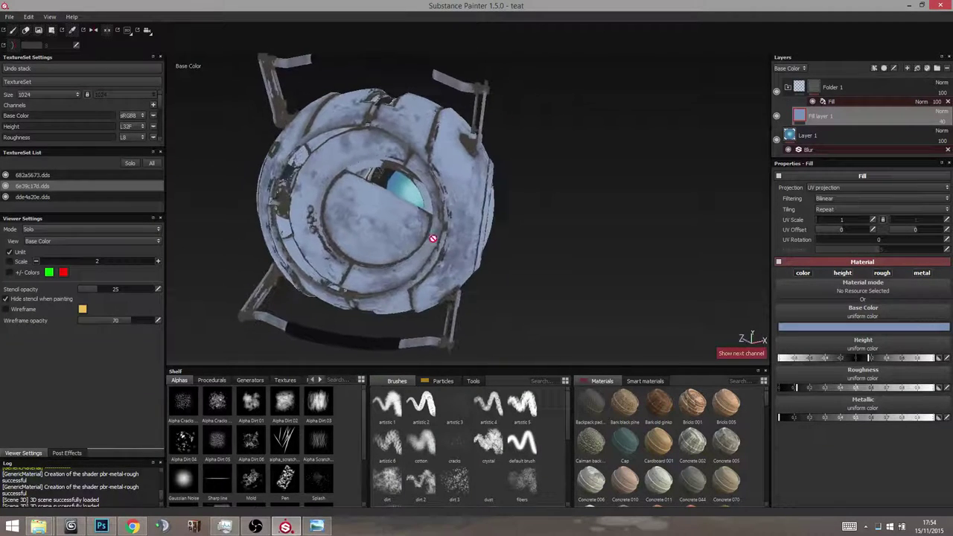
key(c)
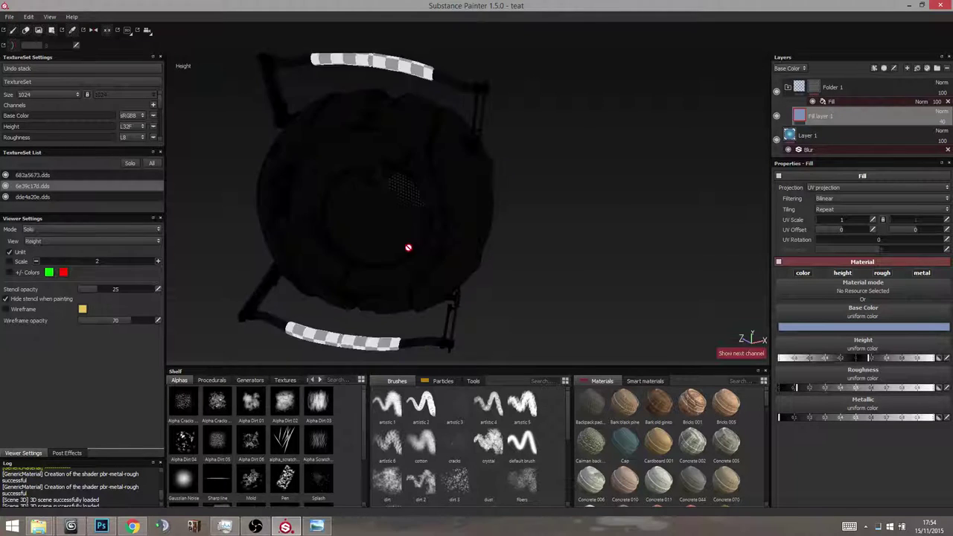
key(c)
key(c)
key(c)
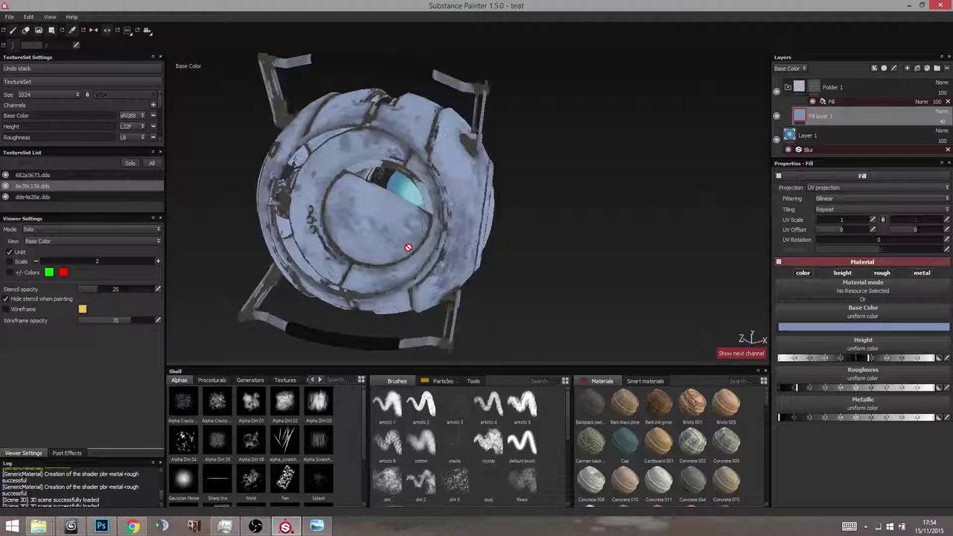
key(c)
key(c)
key(c)
key(c)
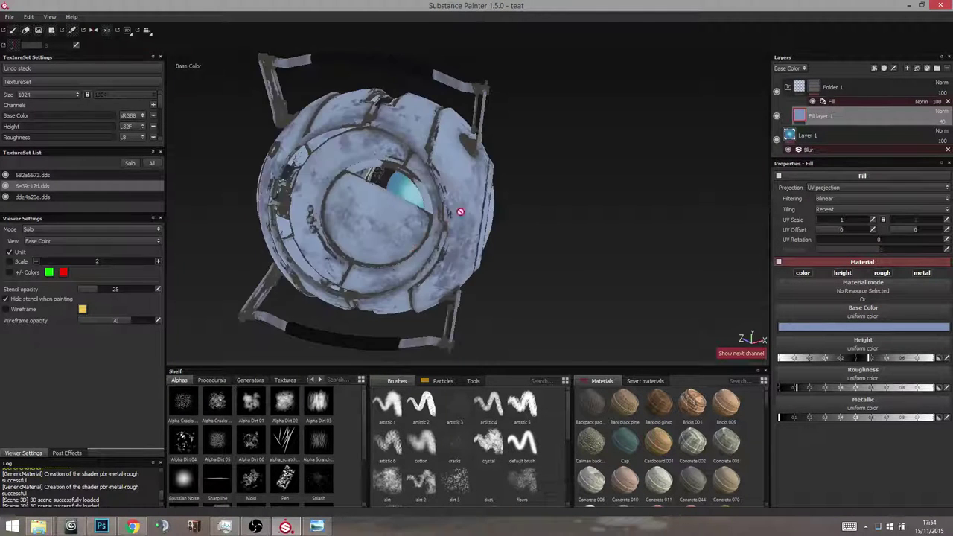
key(c)
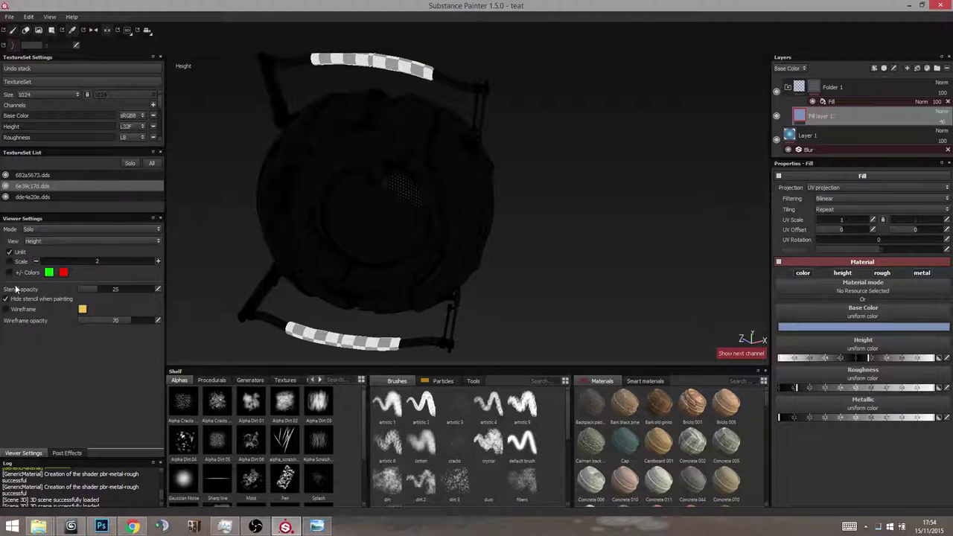
key(c)
key(c)
key(c)
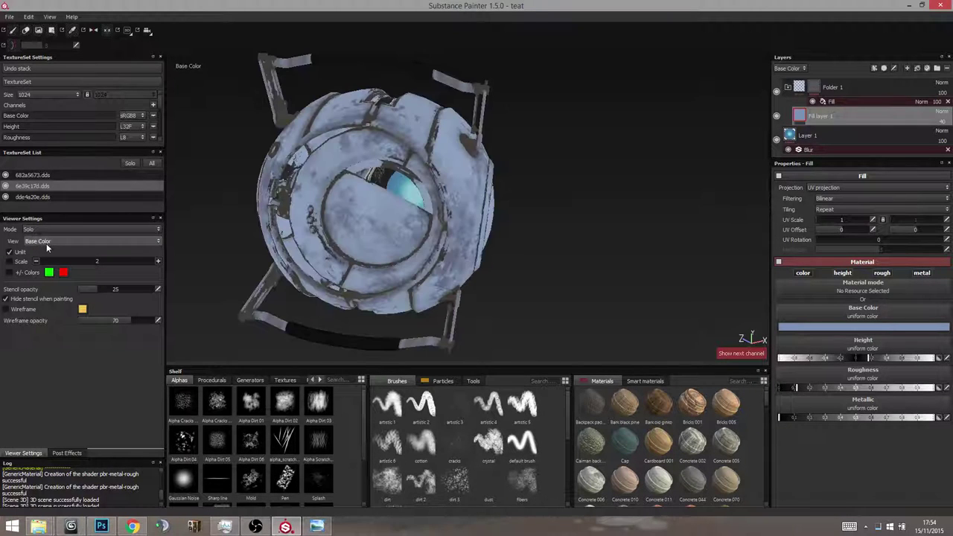
alt+drag(358, 216, 428, 222)
key(m)
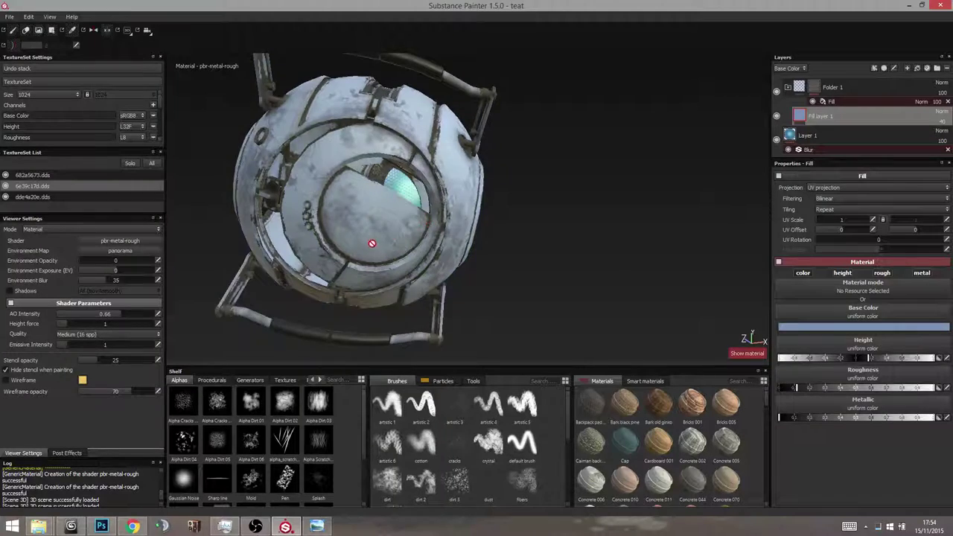
alt+drag(372, 243, 367, 260)
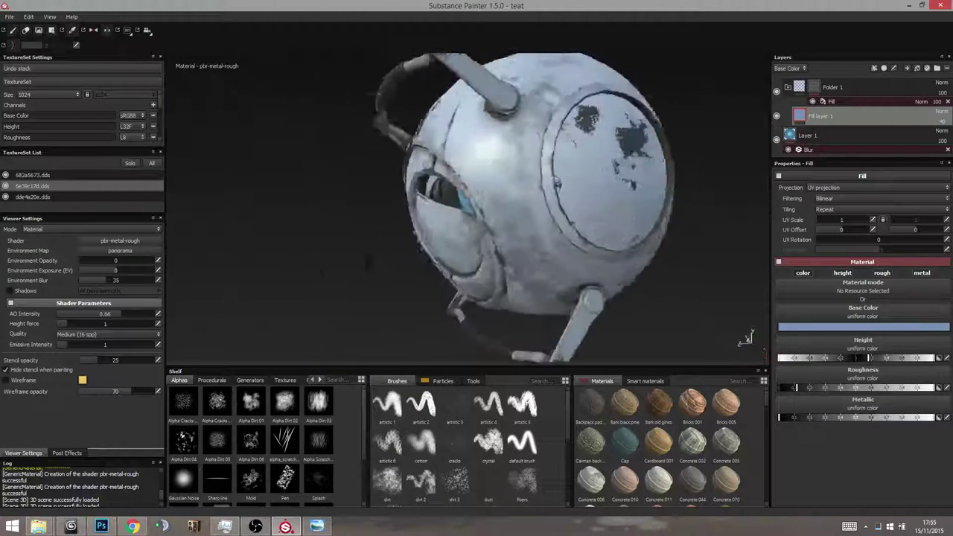
mouse_move(367, 261)
alt+mouse_down()
mouse_move(483, 255)
mouse_move(610, 186)
mouse_move(559, 219)
mouse_move(517, 213)
mouse_move(599, 210)
mouse_move(606, 239)
mouse_move(540, 260)
mouse_move(568, 271)
mouse_move(481, 296)
mouse_move(625, 207)
alt+mouse_up()
scroll(610, 185, up, 5)
scroll(610, 186, down, 5)
scroll(599, 210, up, 5)
scroll(598, 210, down, 5)
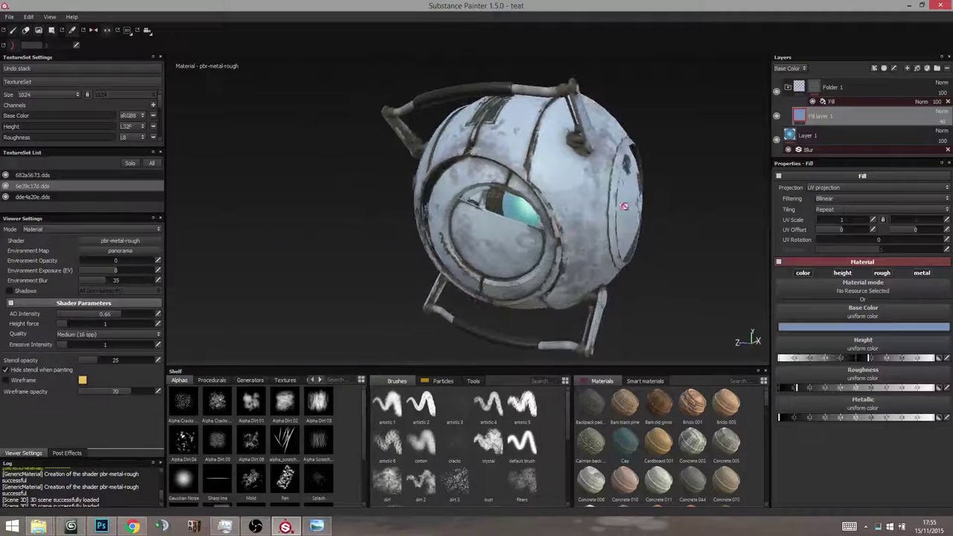